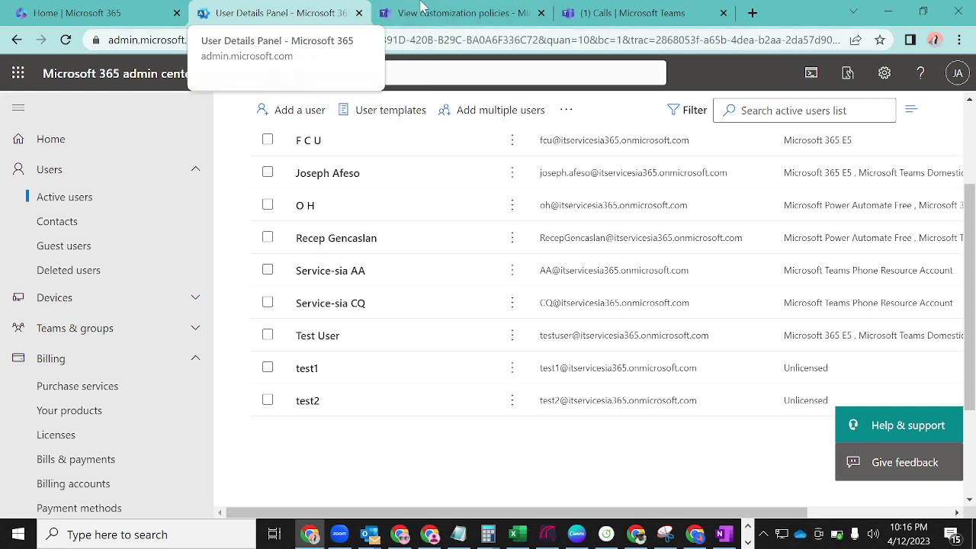
- Switch to the Teams admin center tab showing the customization policies page
click(443, 10)
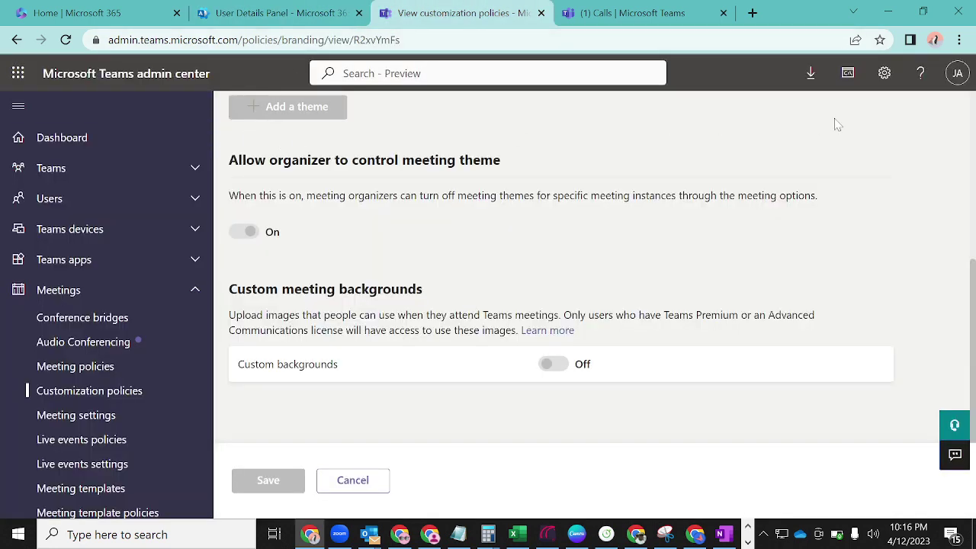
- From the Teams admin dashboard, go to Voice > Resource accounts, listing Service-sia CQ and Service-sia AA
drag(973, 298, 958, 123)
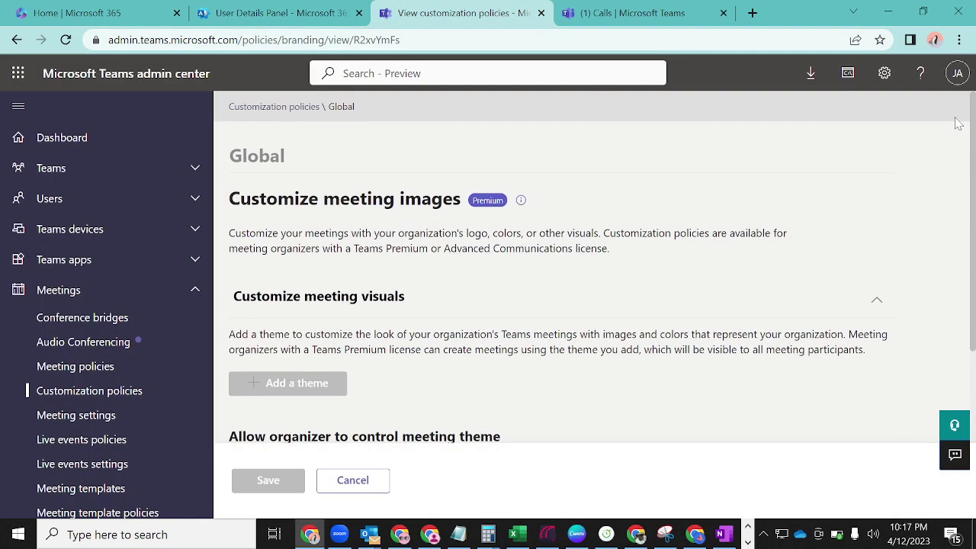
click(26, 143)
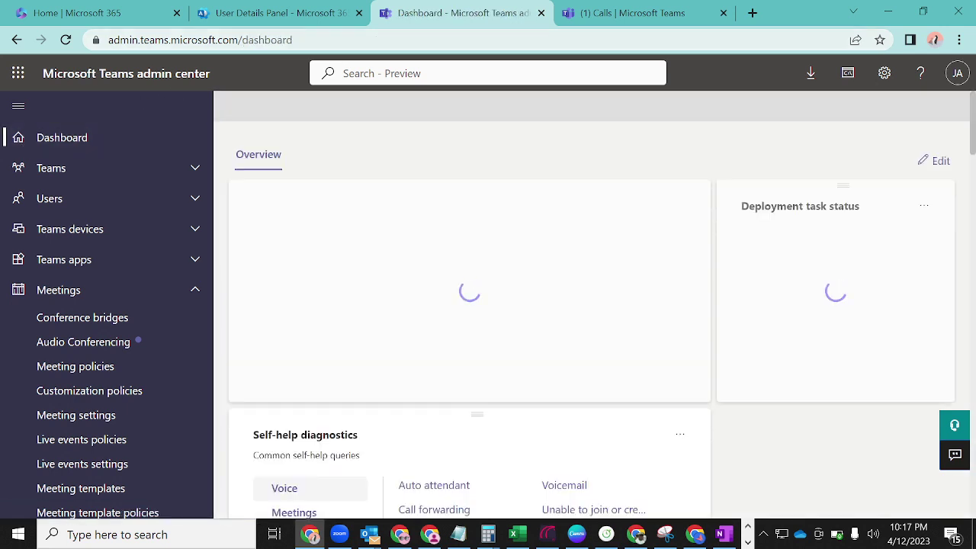
drag(111, 40, 229, 40)
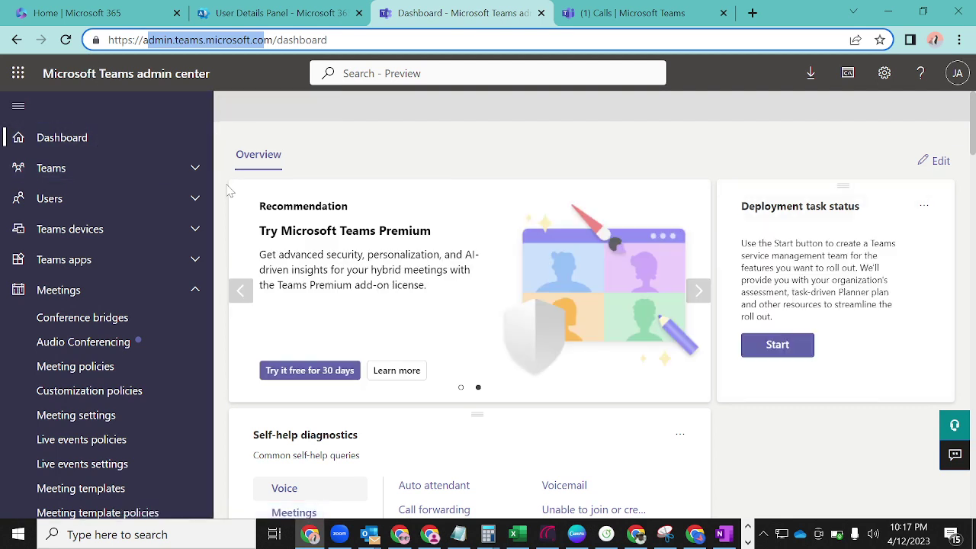
drag(218, 185, 218, 311)
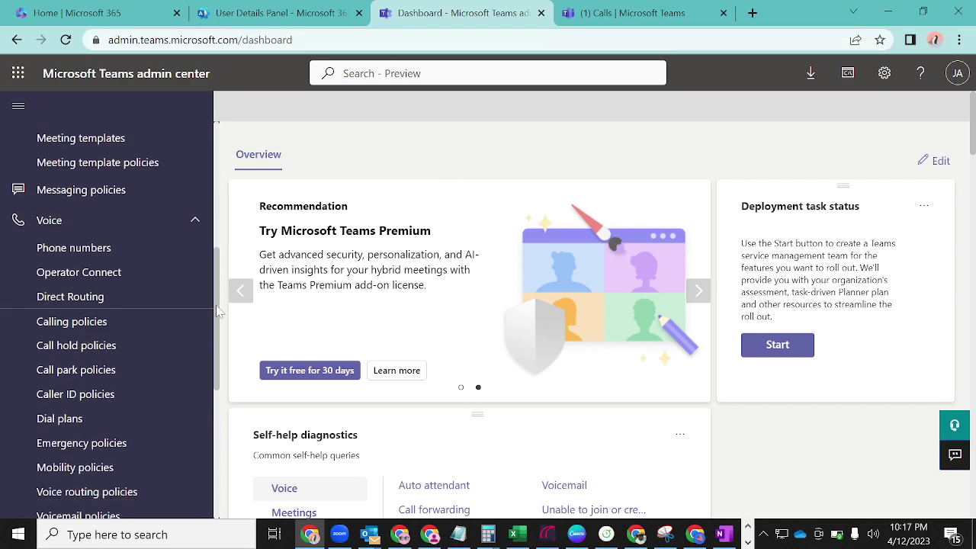
click(192, 221)
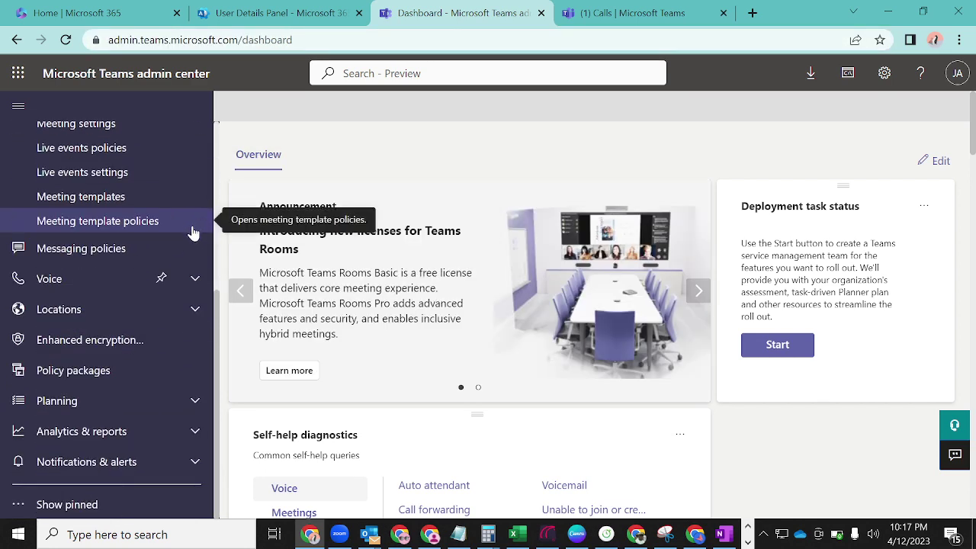
click(191, 280)
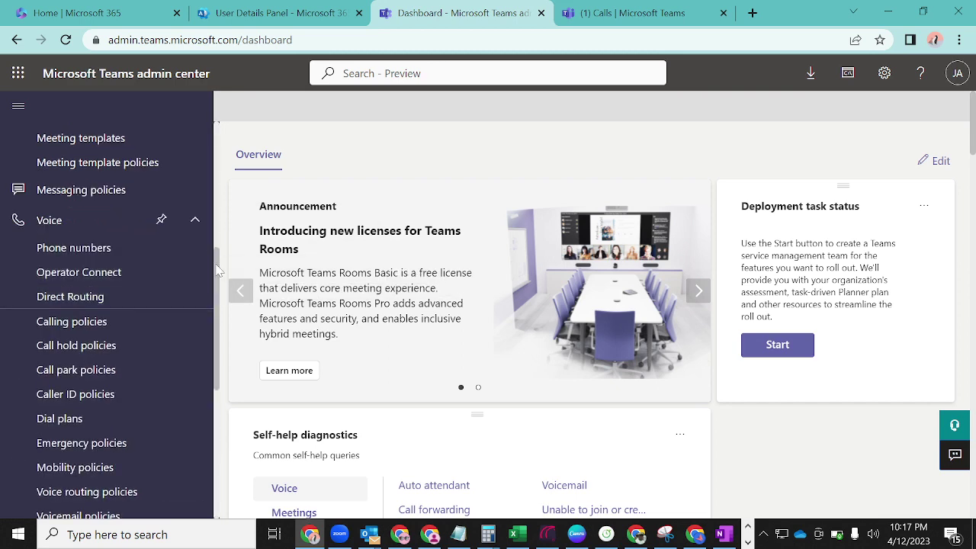
scroll(221, 321, down, 2)
scroll(222, 326, down, 1)
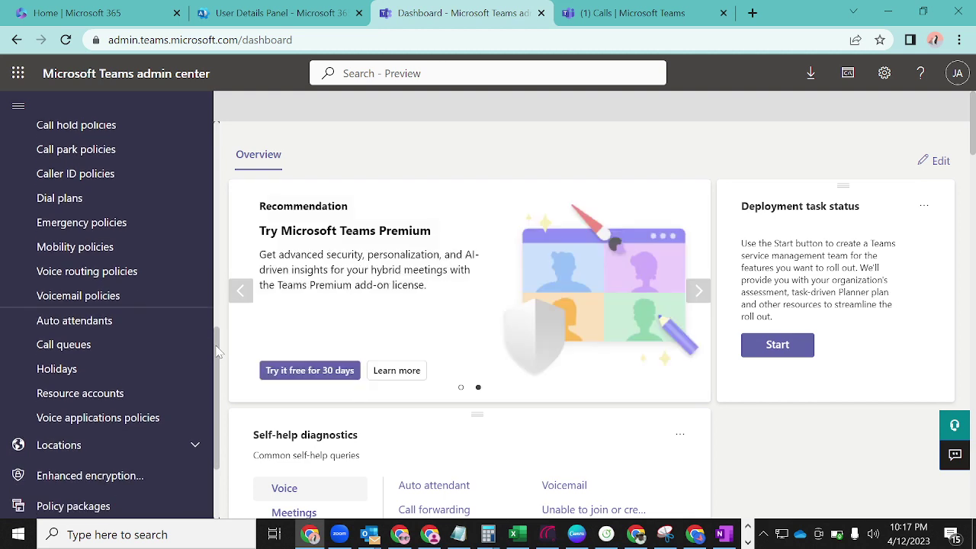
click(112, 380)
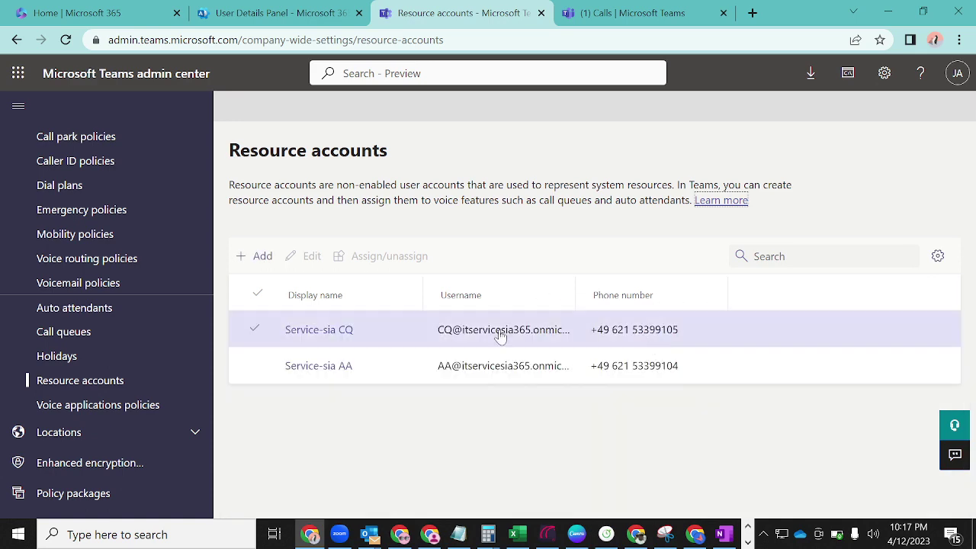
- Add an Auto attendant resource account named Pillars AA, then widen the Username column
click(262, 258)
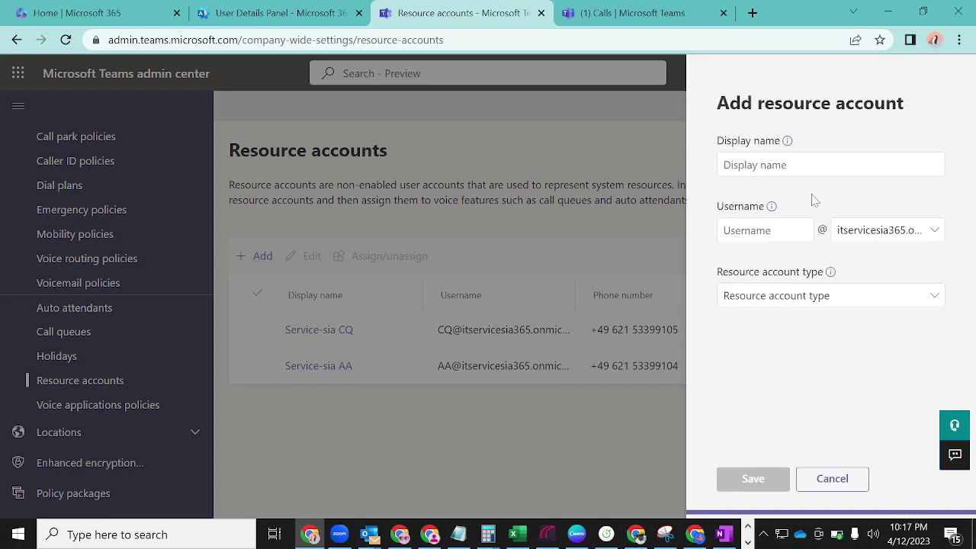
click(830, 164)
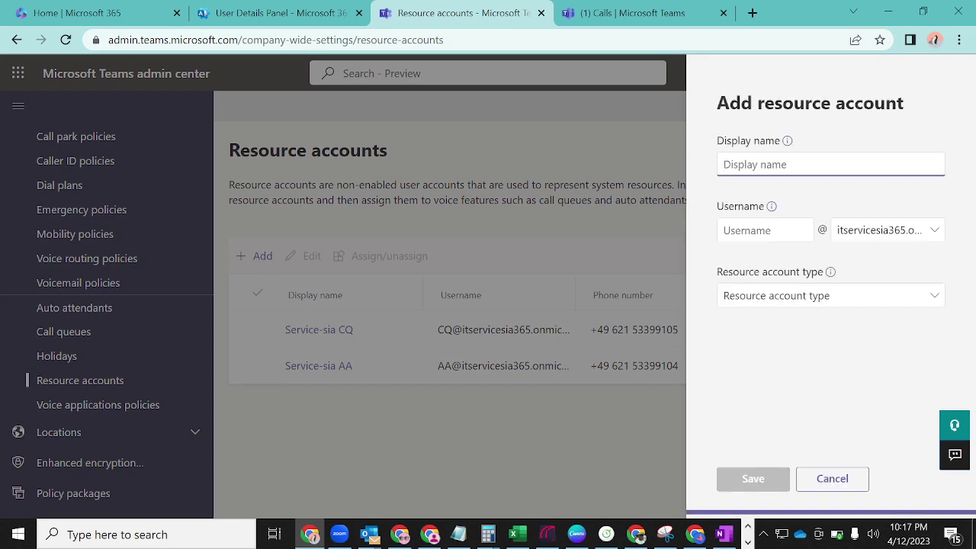
text(Pillars AA)
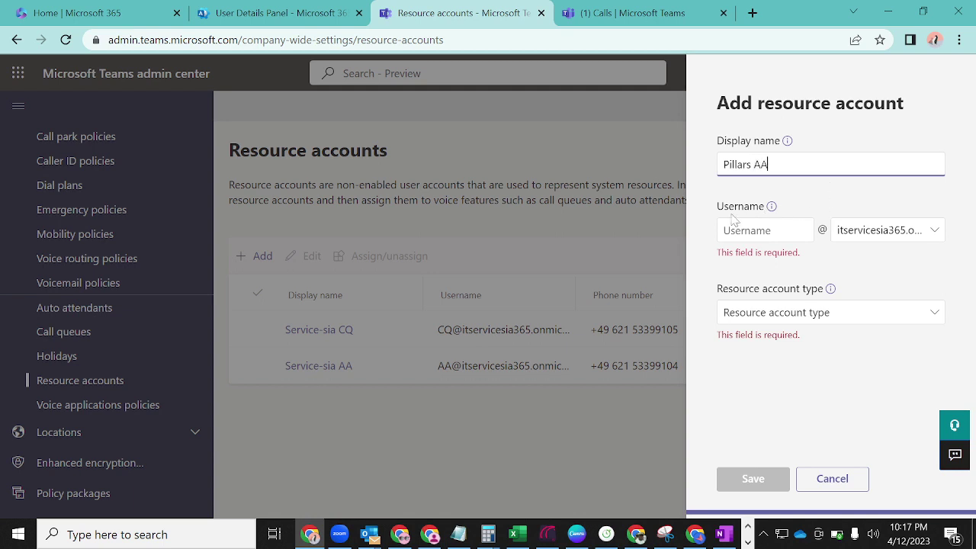
click(764, 230)
text(pillarsAA)
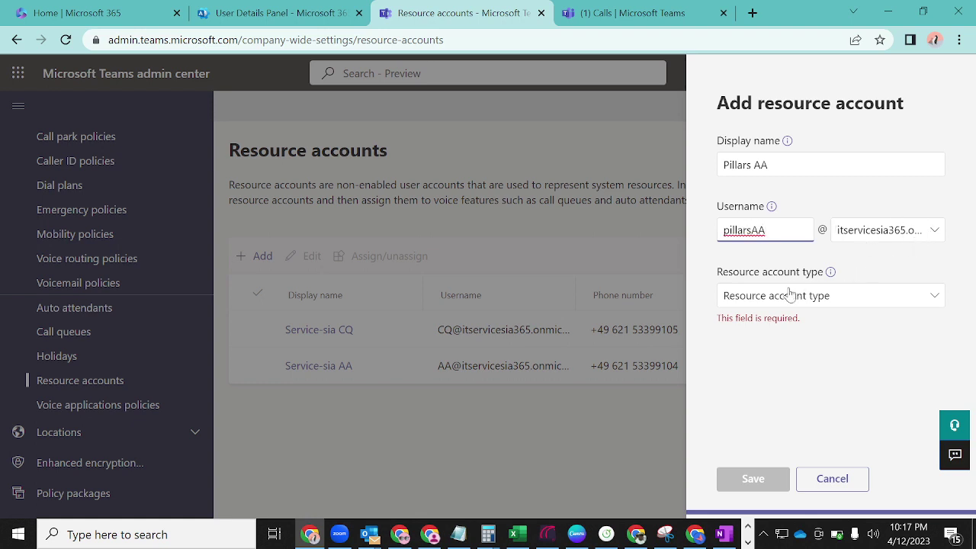
click(831, 302)
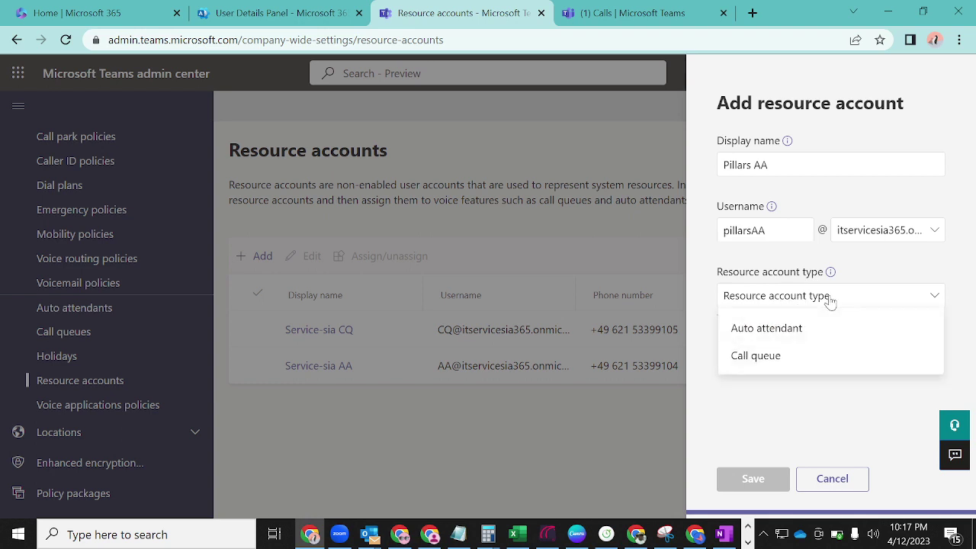
click(772, 334)
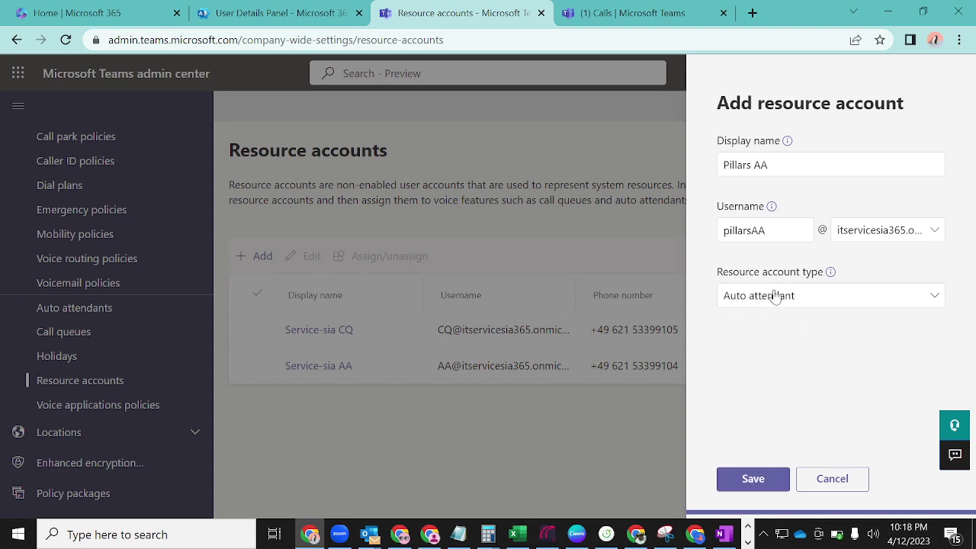
click(755, 479)
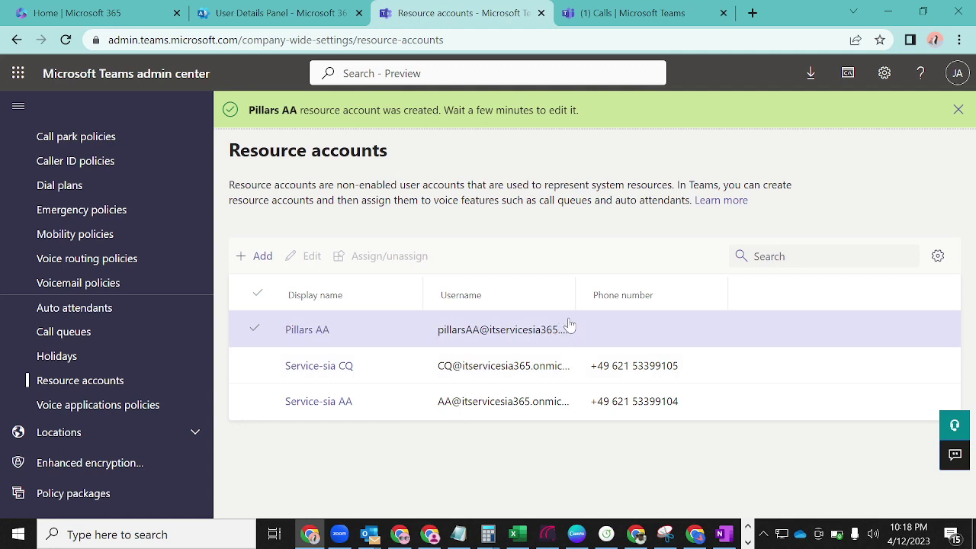
drag(575, 282, 656, 277)
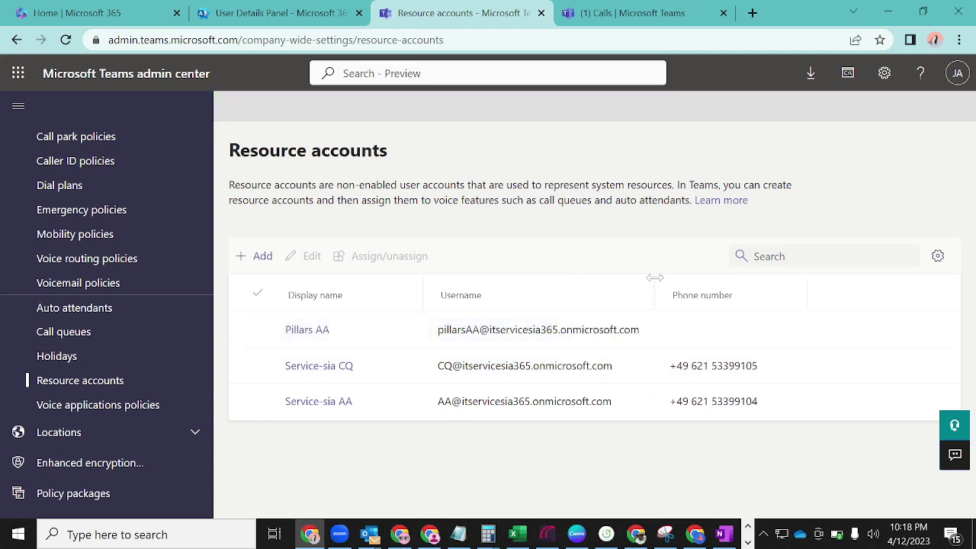
- In Microsoft 365 Active users, search 'pillars' and check that Pillars AA is unlicensed
click(276, 15)
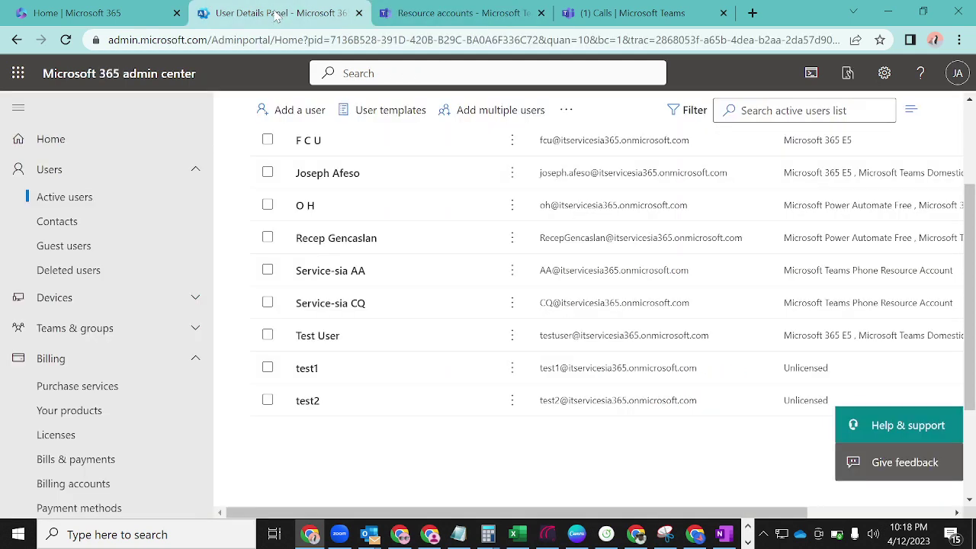
click(69, 138)
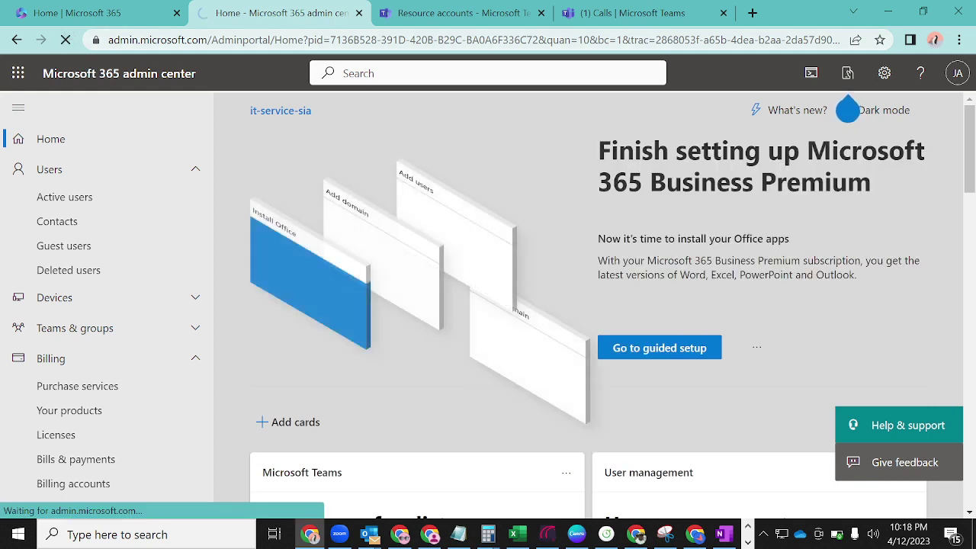
click(66, 39)
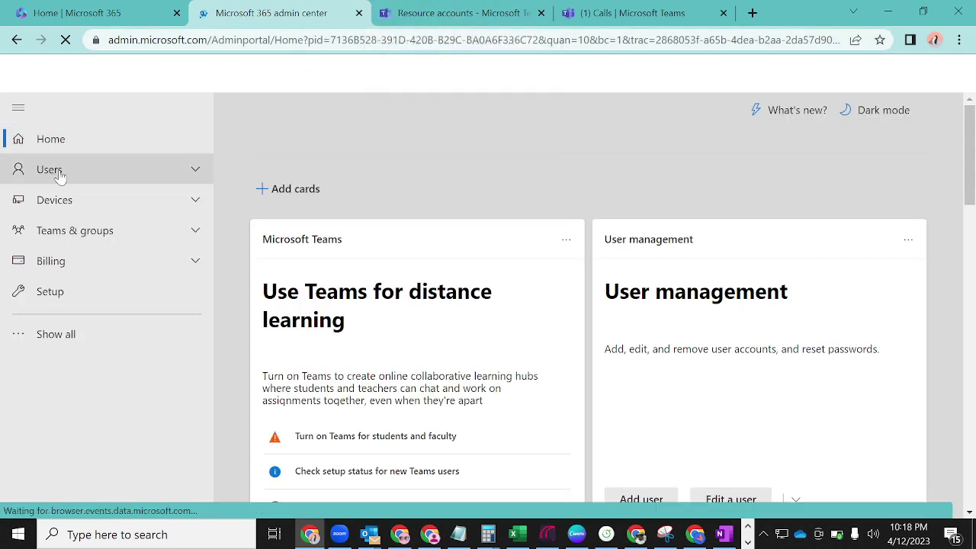
click(59, 174)
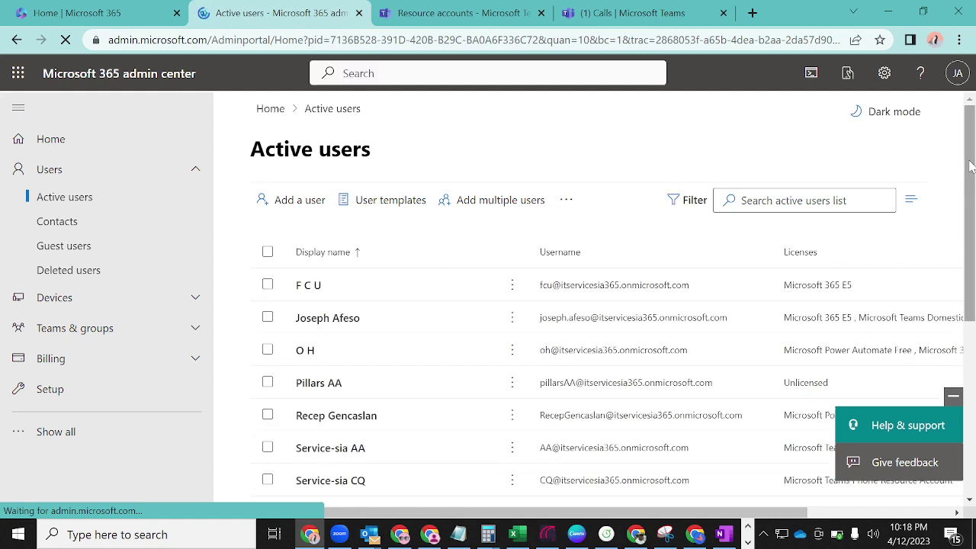
click(793, 200)
text(pillars)
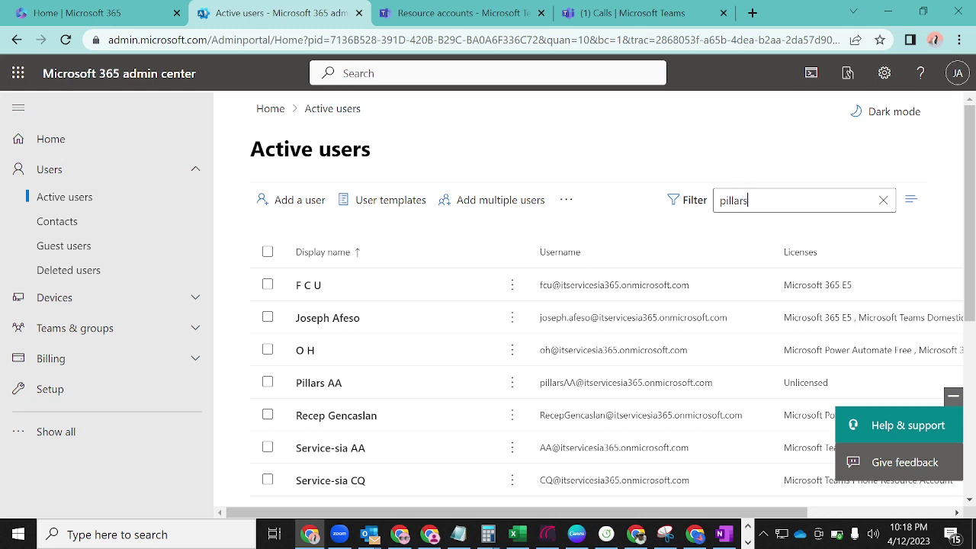
key(Return)
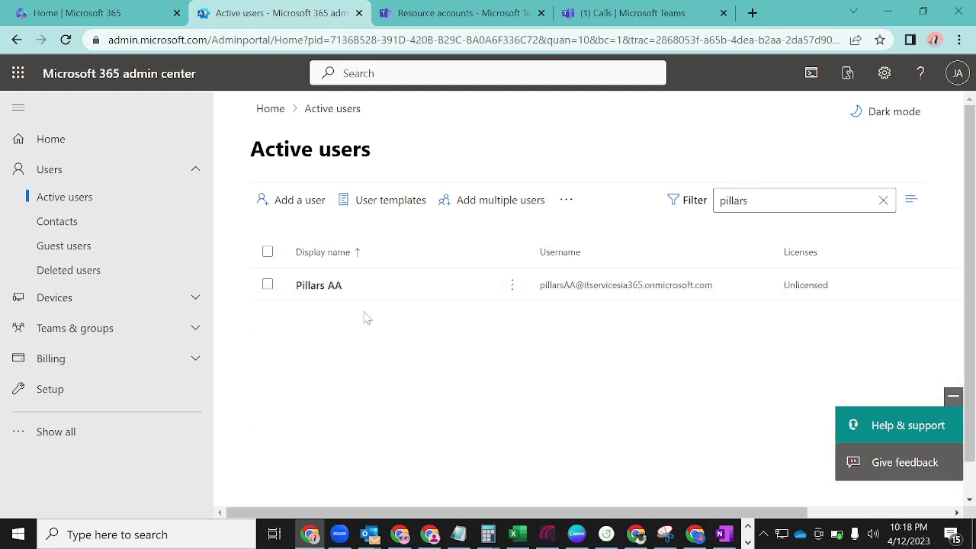
click(335, 288)
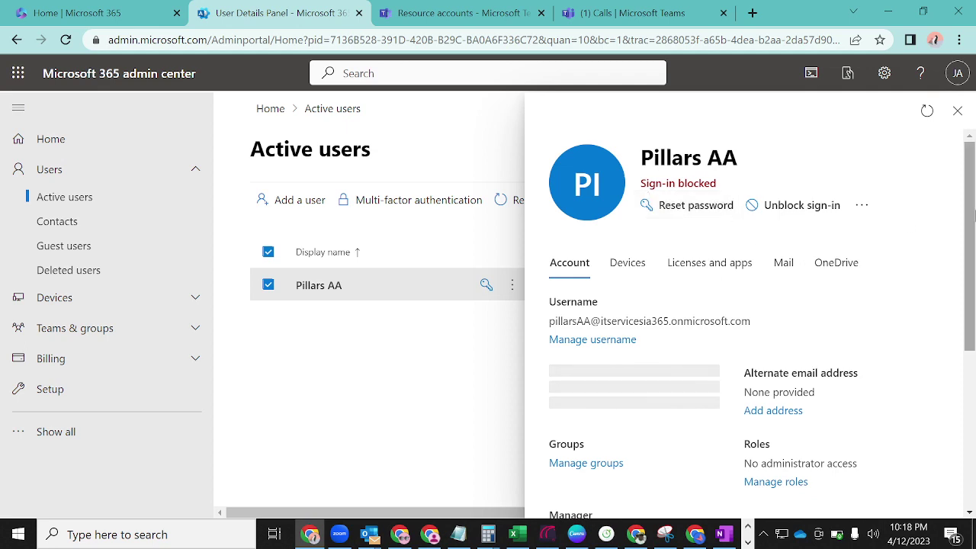
mouse_move(969, 206)
mouse_down()
mouse_move(971, 343)
mouse_move(969, 200)
mouse_up()
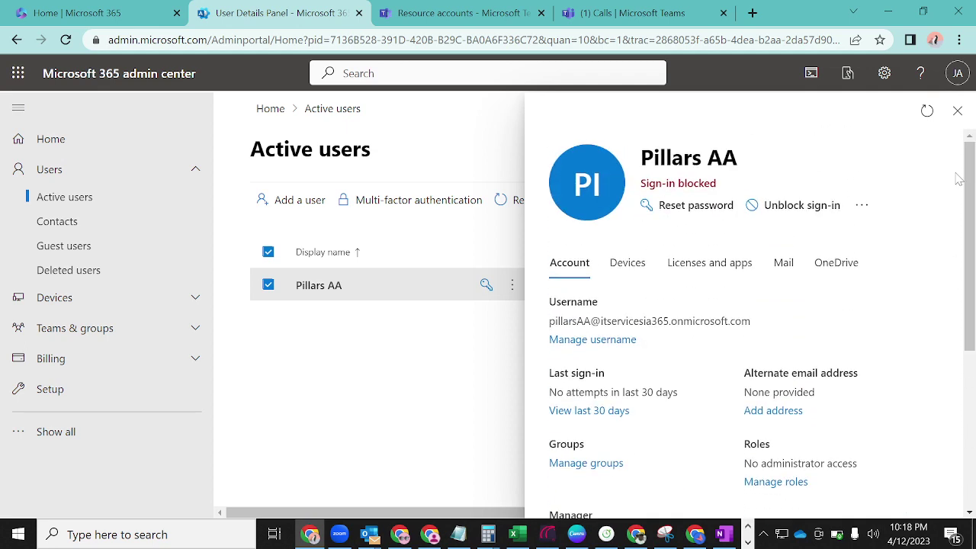
click(957, 114)
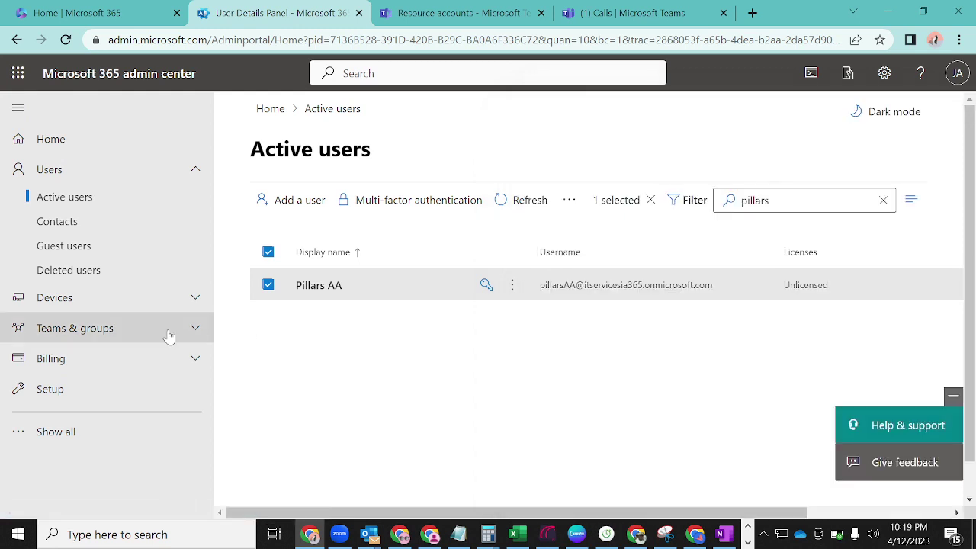
- Go to Billing > Purchase services
click(84, 371)
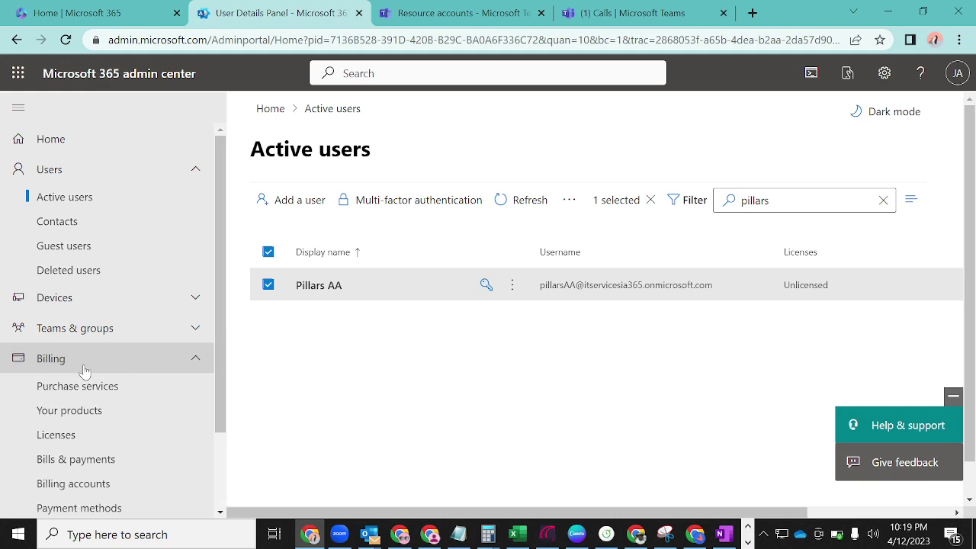
drag(226, 321, 221, 381)
click(108, 315)
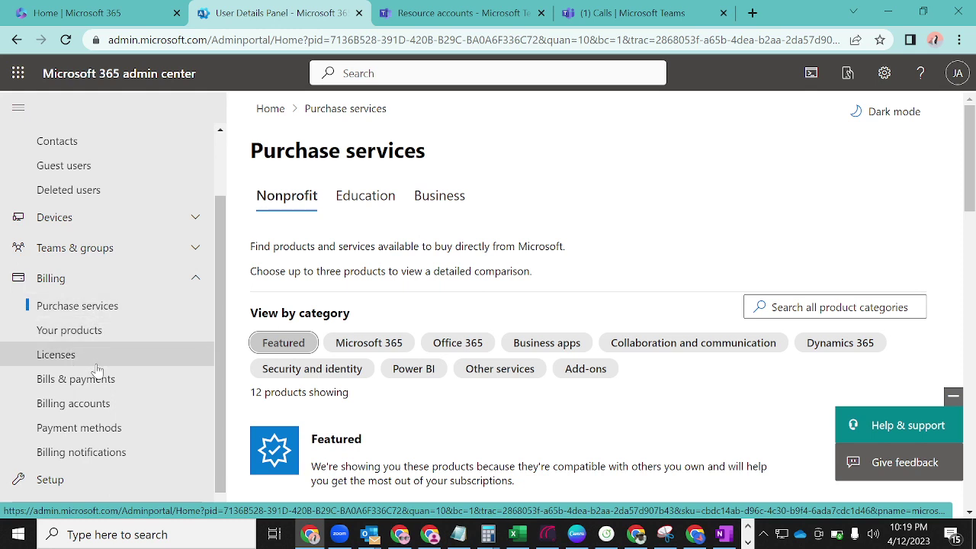
- Look through the five subscriptions under Your products, then return to Active users
click(89, 335)
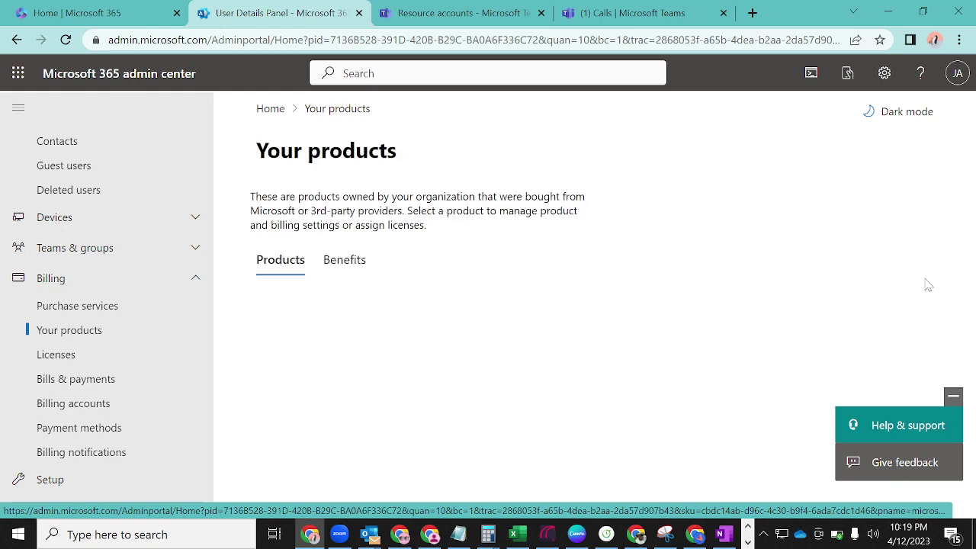
click(954, 398)
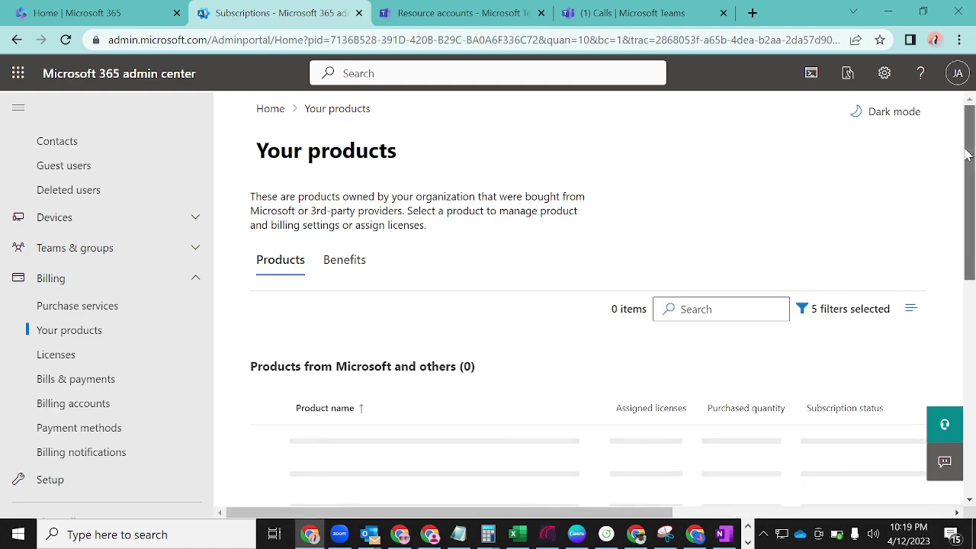
drag(967, 155, 971, 288)
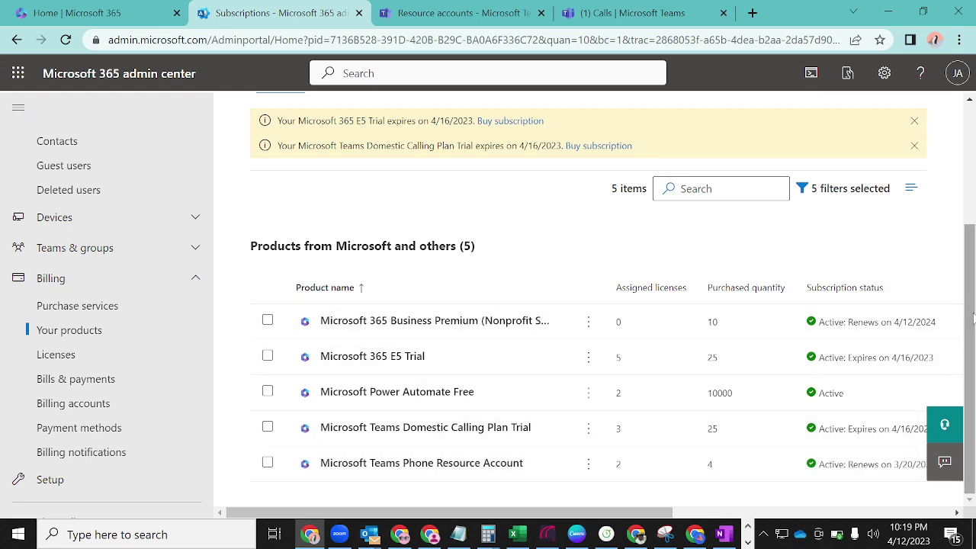
scroll(952, 308, up, 3)
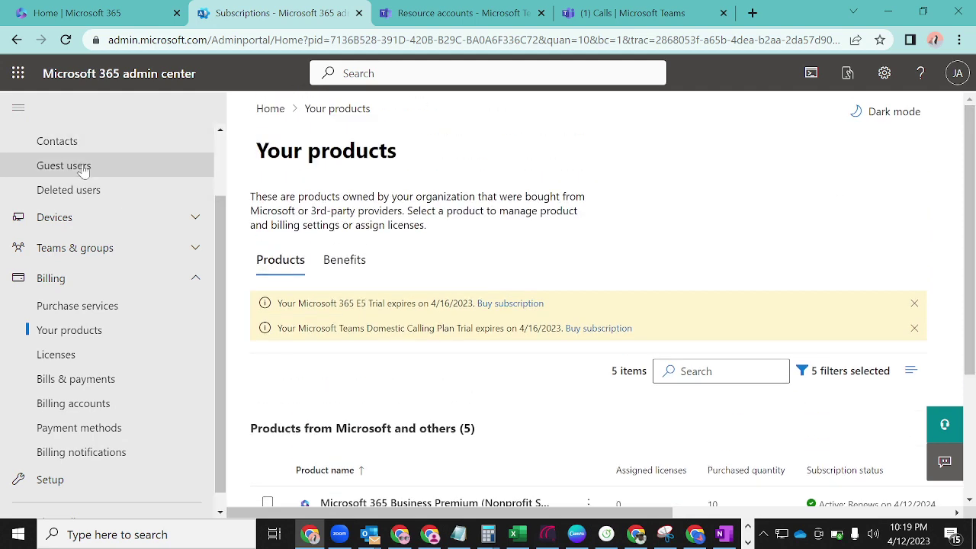
scroll(216, 245, up, 1)
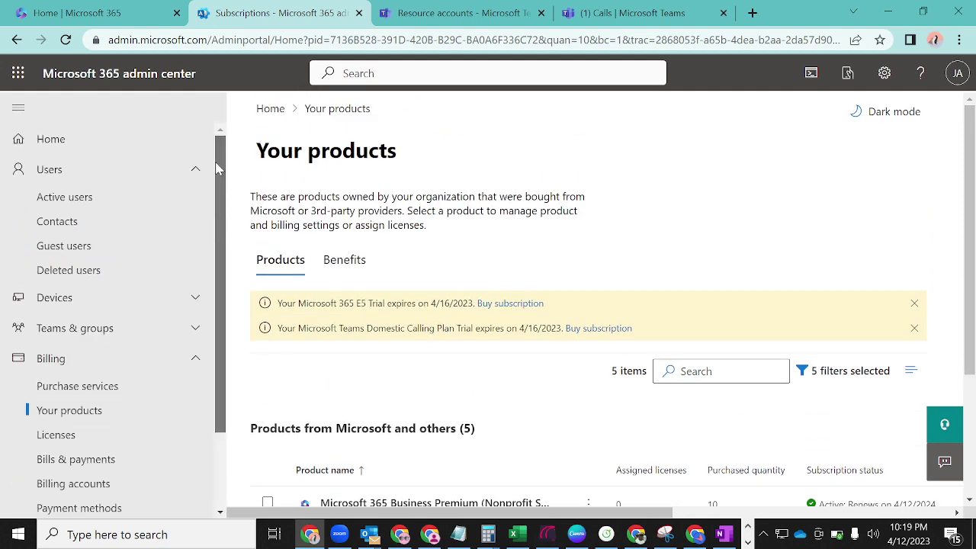
click(48, 197)
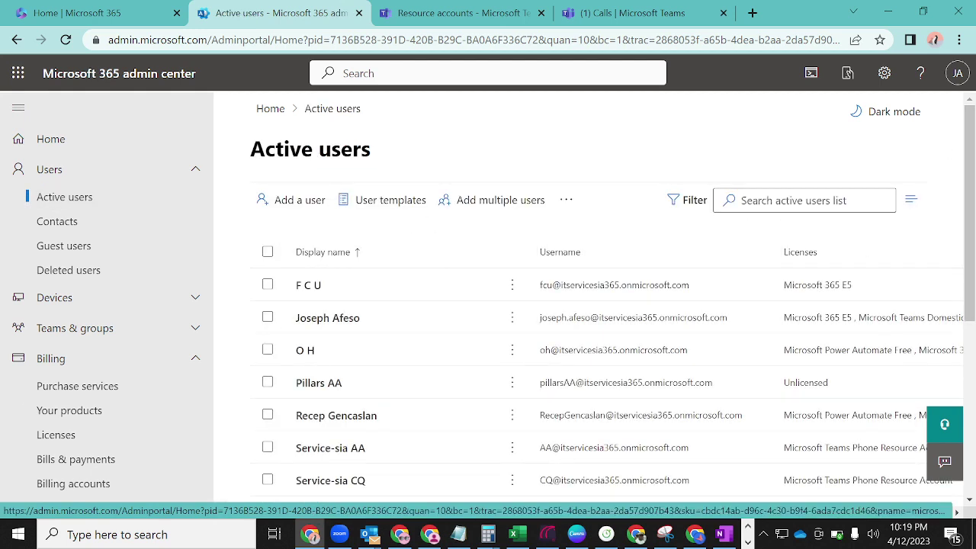
- Find Pillars AA and give it the Microsoft Teams Phone Resource Account license, saving the change
click(804, 199)
text(pill)
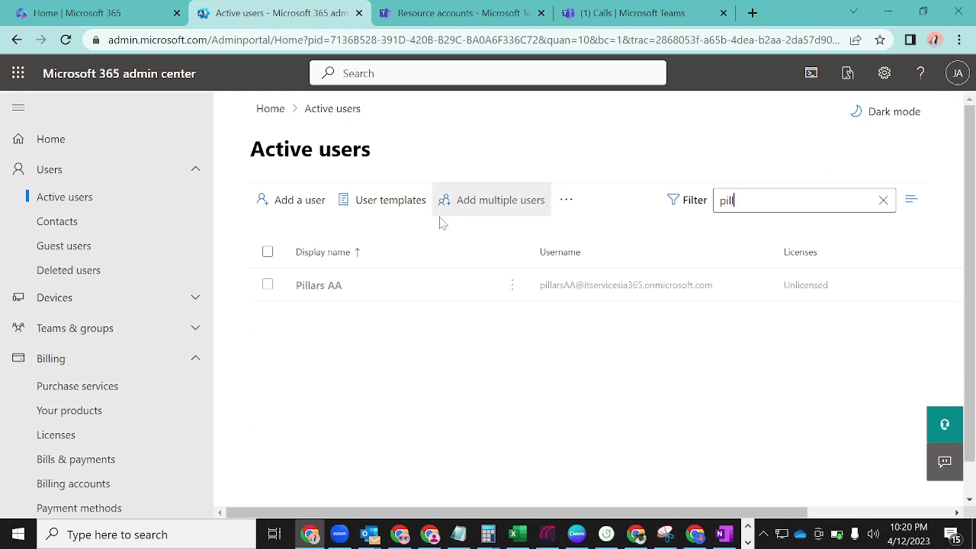
click(304, 290)
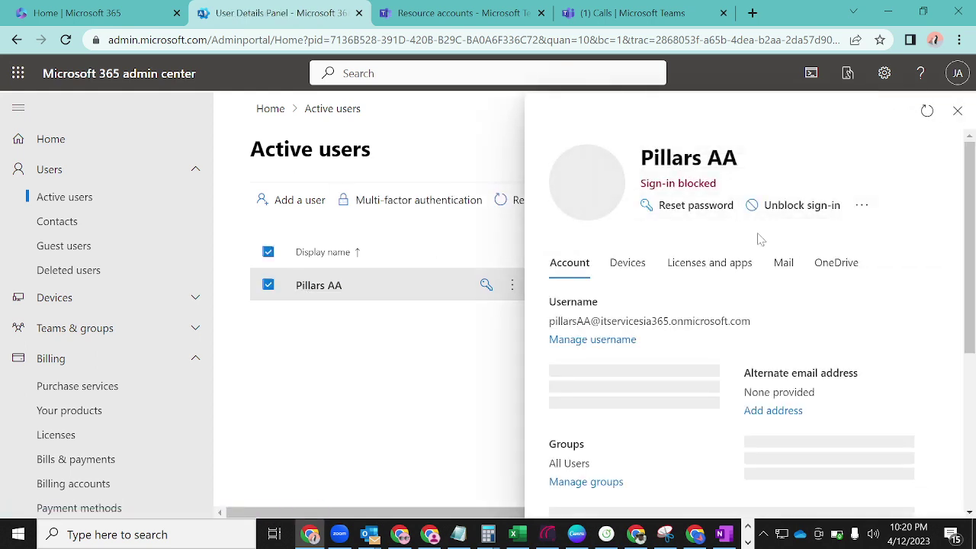
click(709, 267)
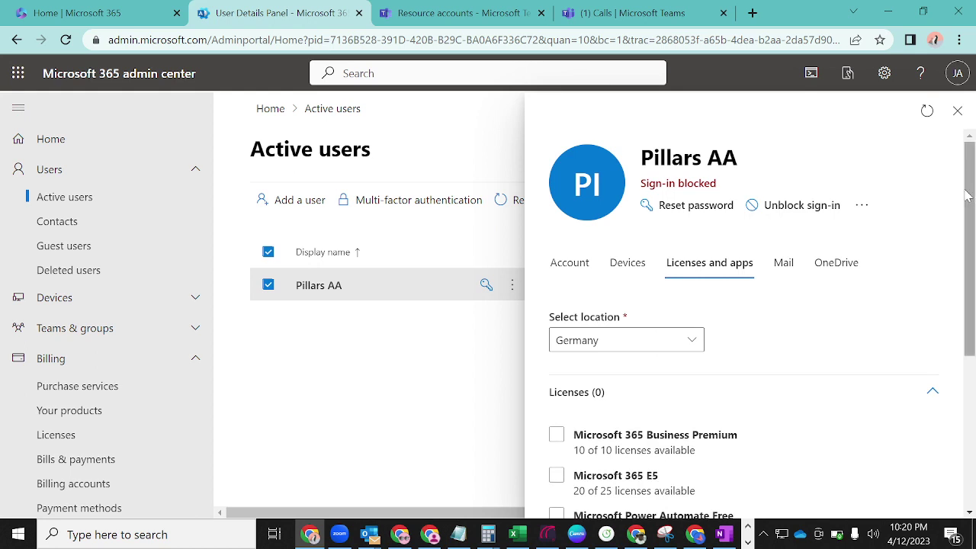
drag(967, 196, 967, 310)
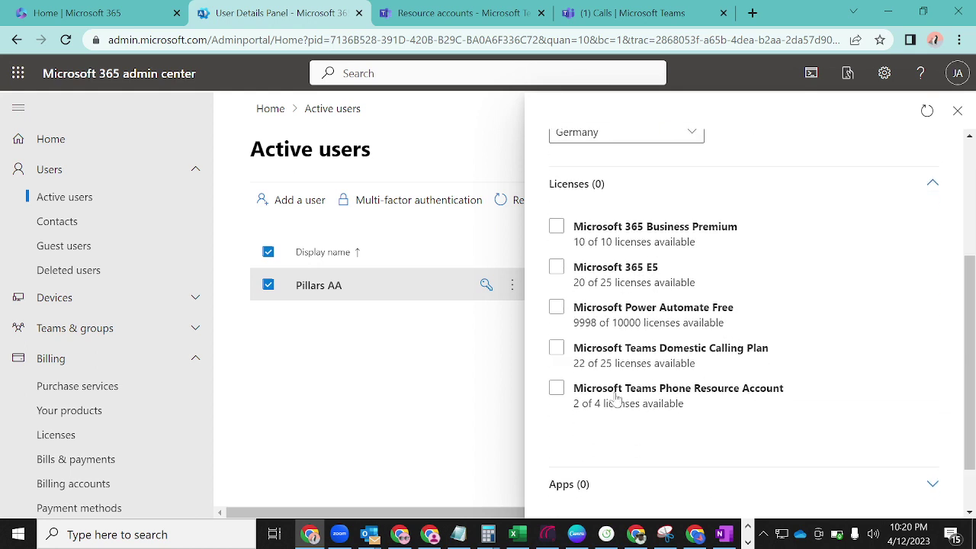
click(579, 398)
click(557, 389)
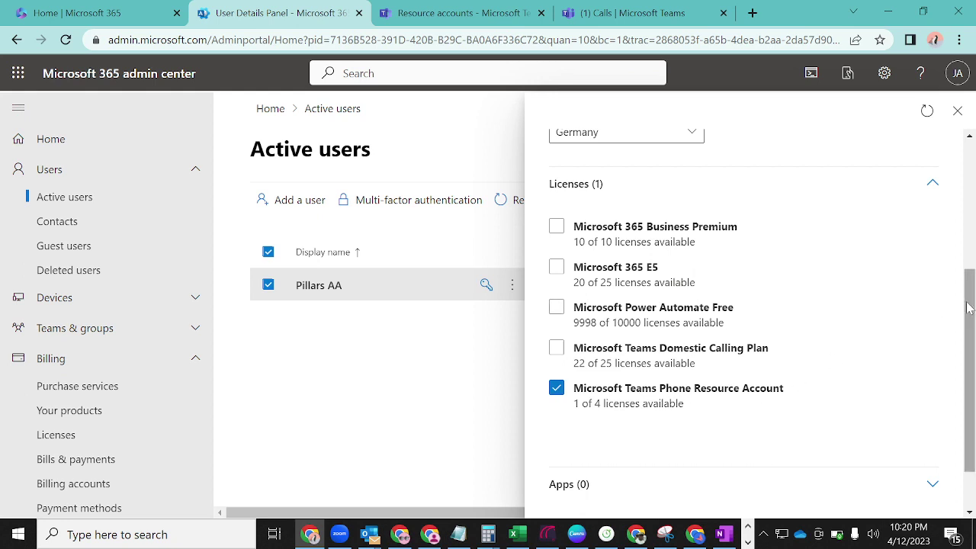
scroll(963, 313, down, 1)
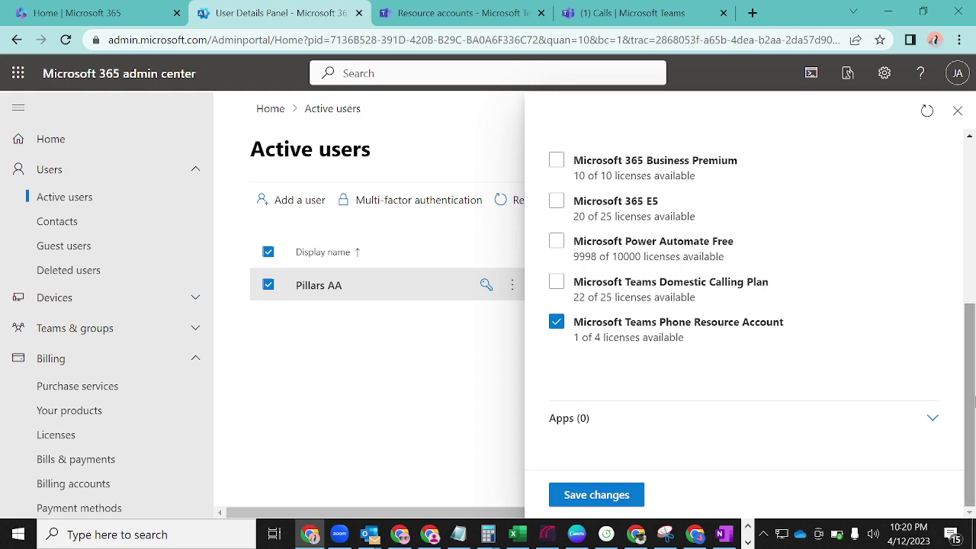
click(595, 497)
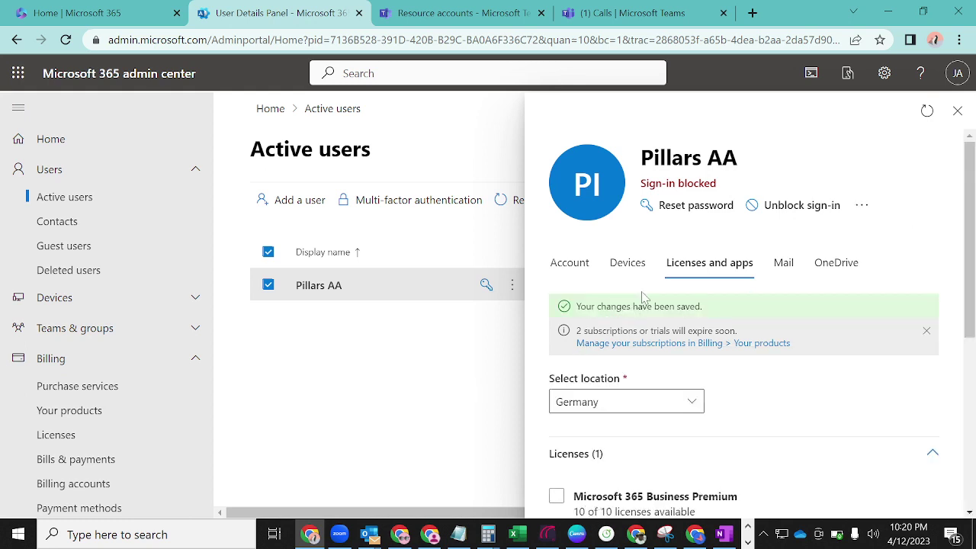
drag(697, 304, 597, 322)
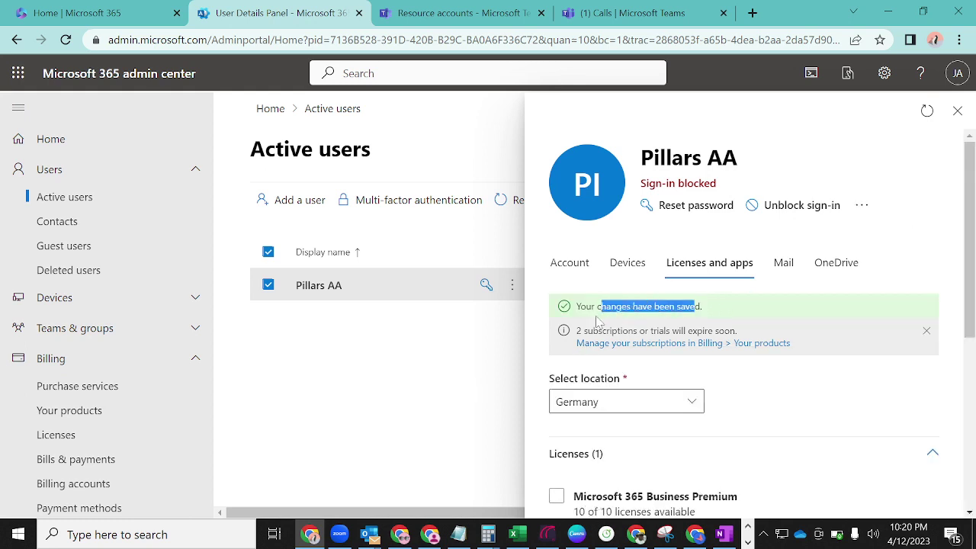
click(957, 112)
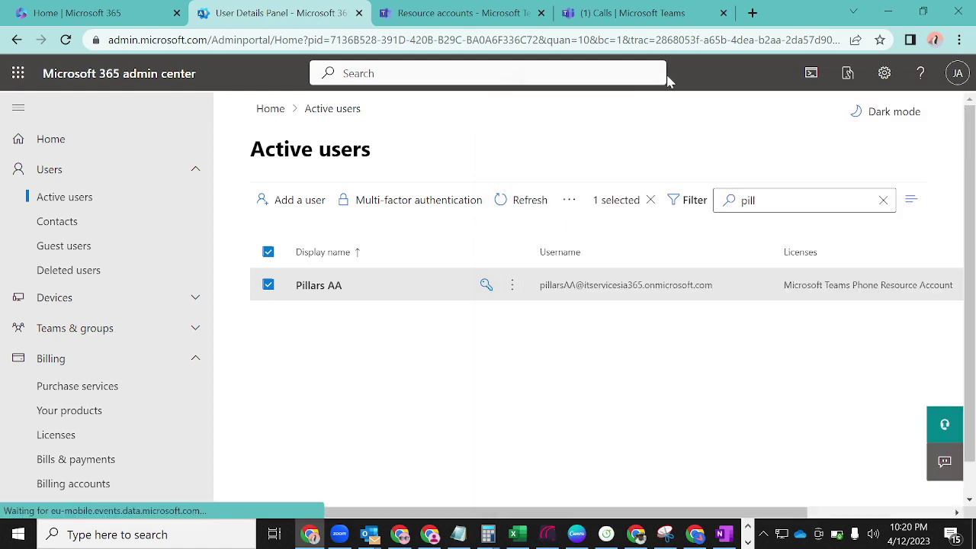
- Reload the Teams Resource accounts list so Pillars AA appears beside the Service-sia accounts
click(458, 13)
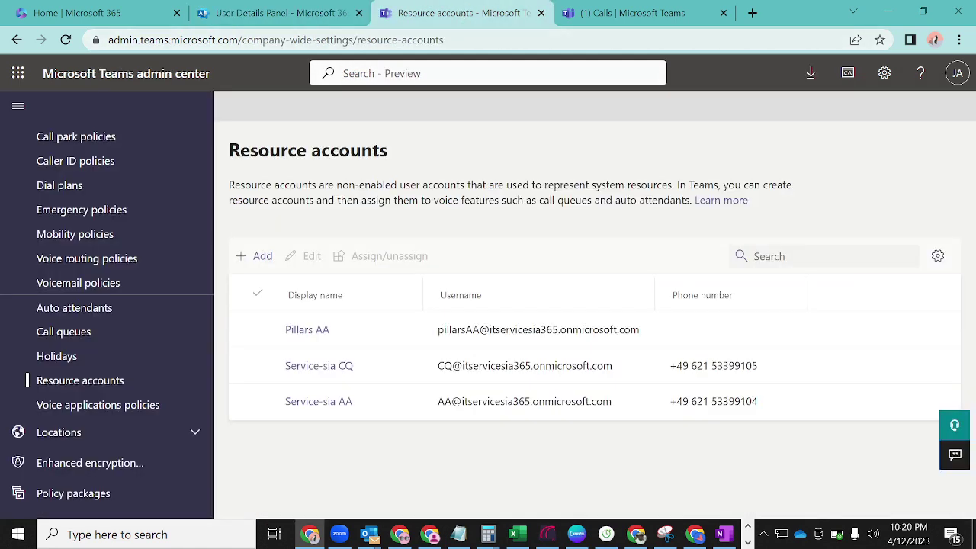
click(67, 42)
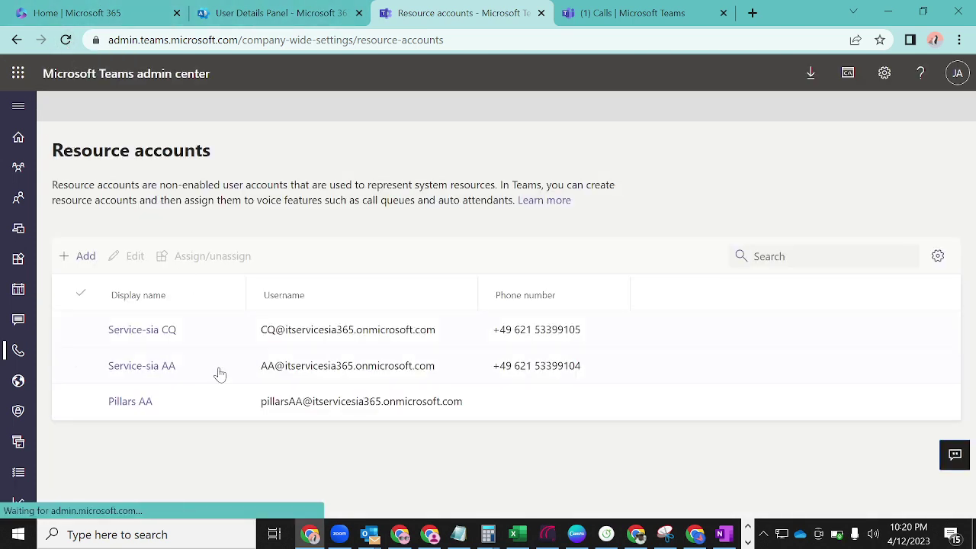
click(215, 375)
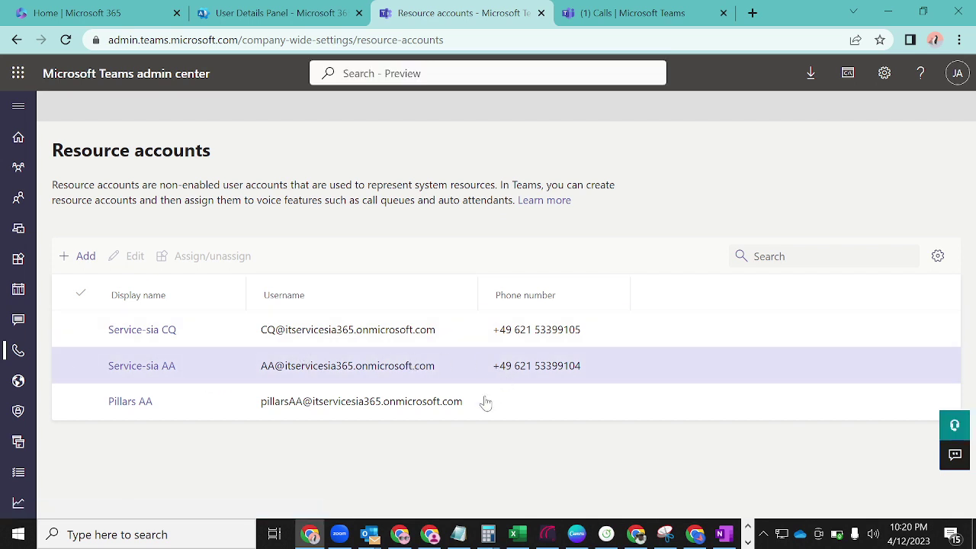
click(422, 403)
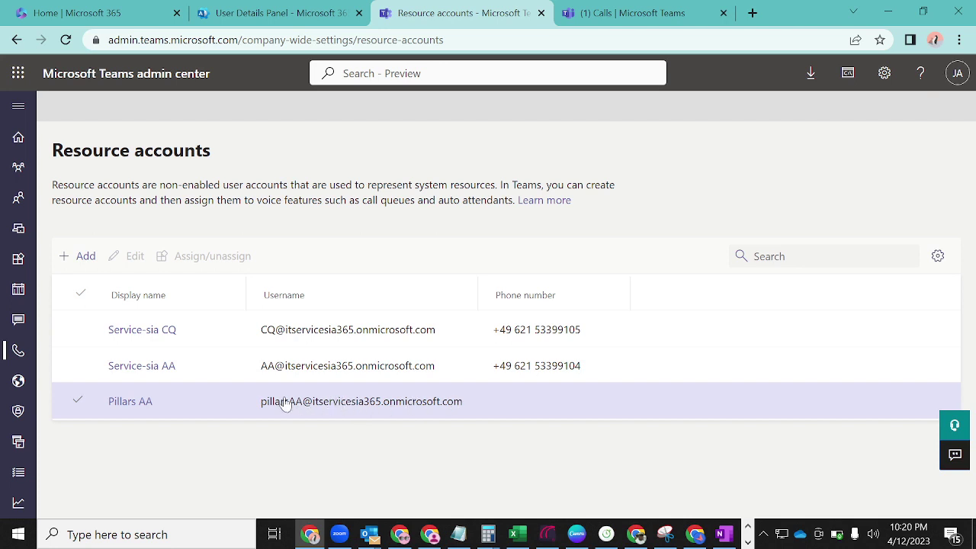
click(207, 385)
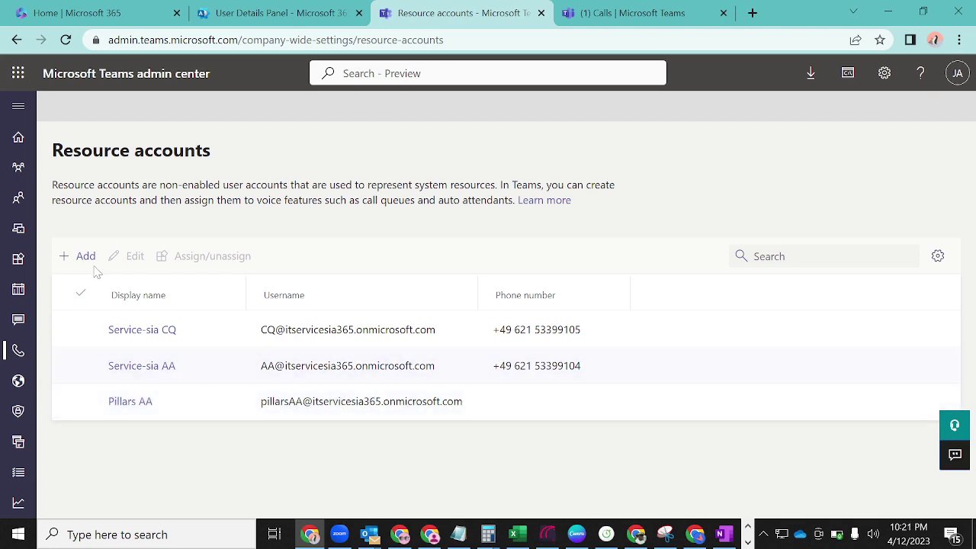
- Expand the left navigation and the Voice section
click(18, 105)
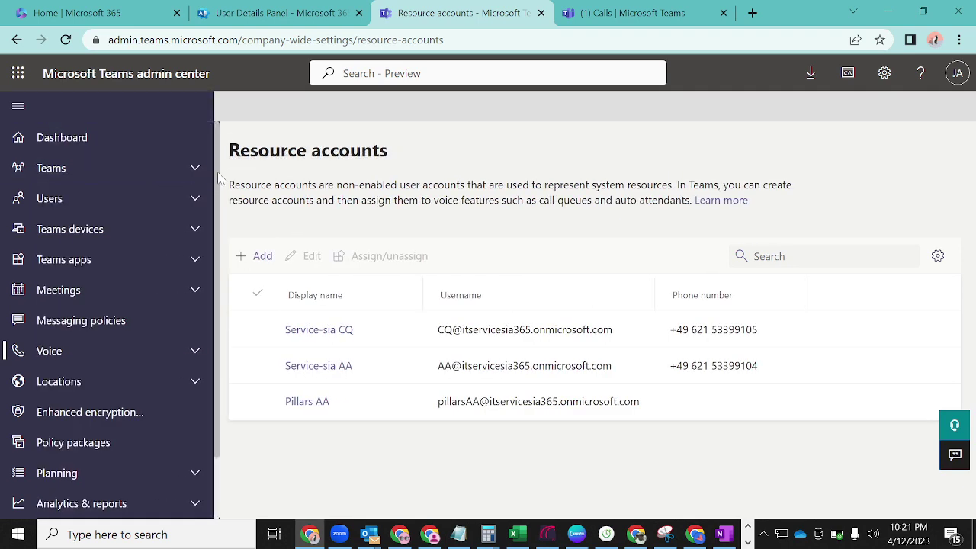
drag(219, 177, 222, 240)
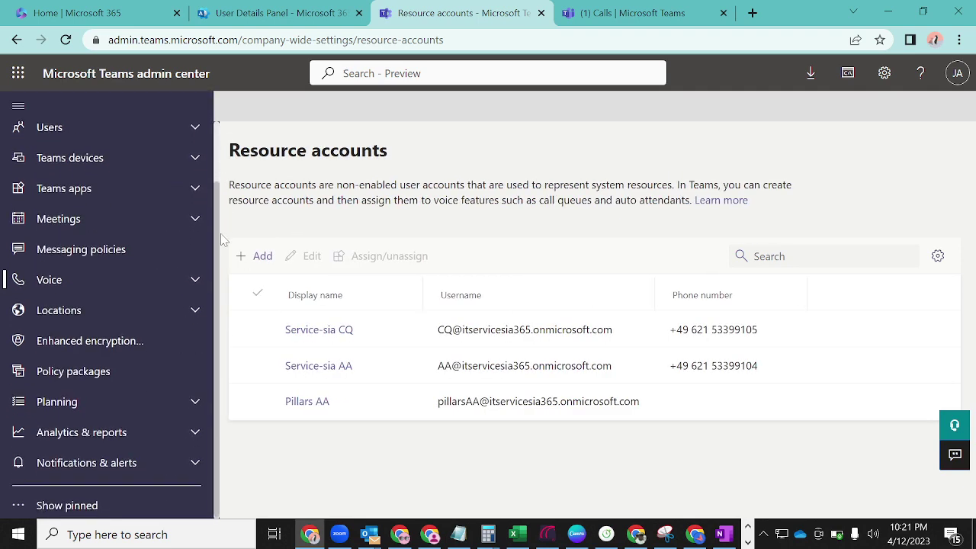
click(195, 281)
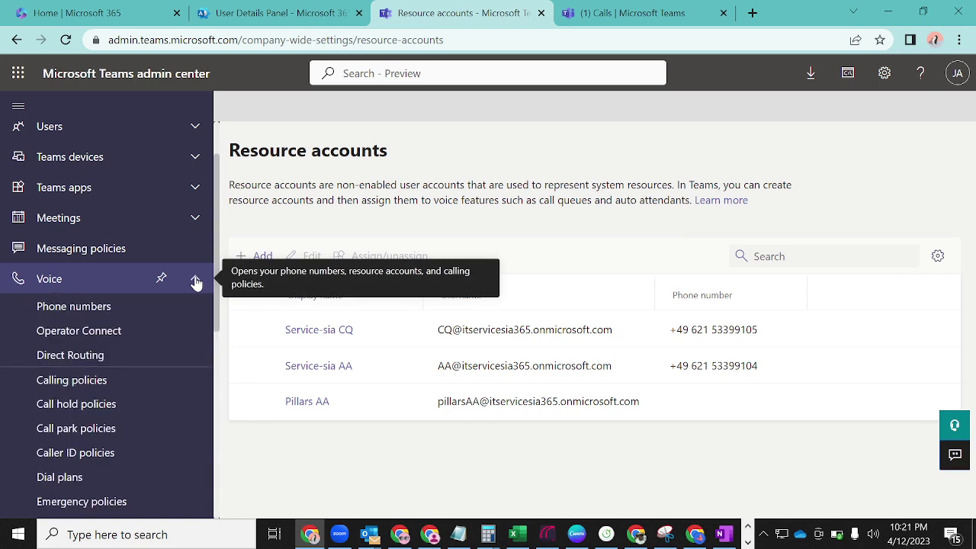
click(132, 312)
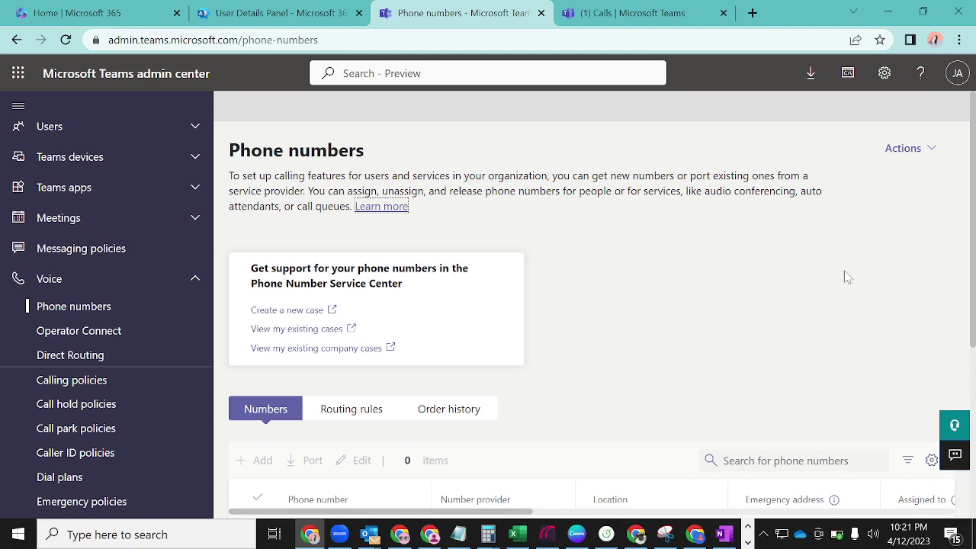
drag(973, 219, 972, 412)
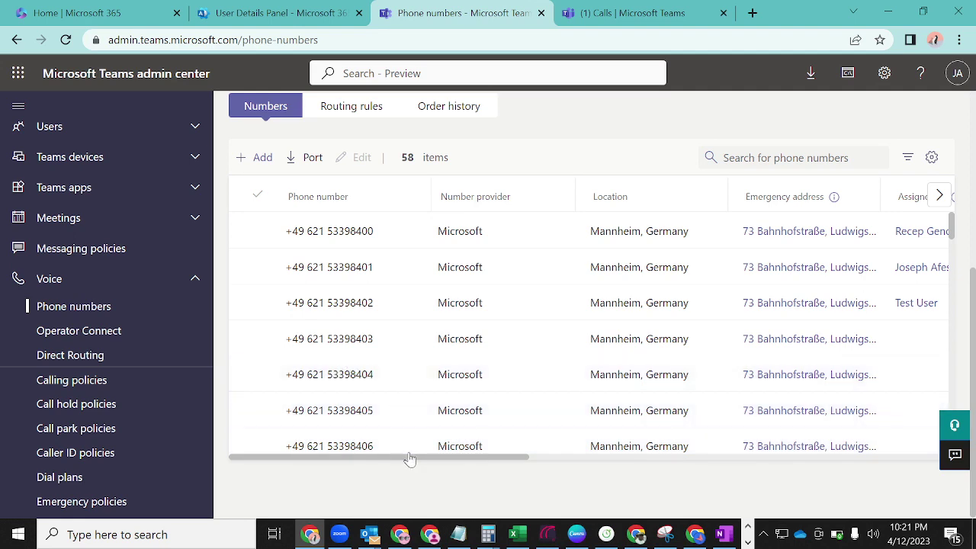
drag(412, 464, 604, 454)
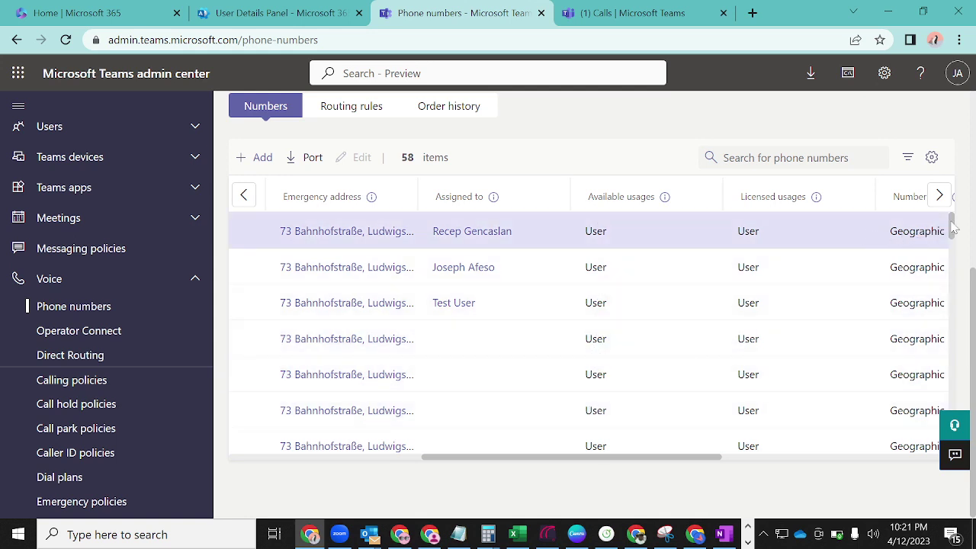
drag(955, 225, 955, 262)
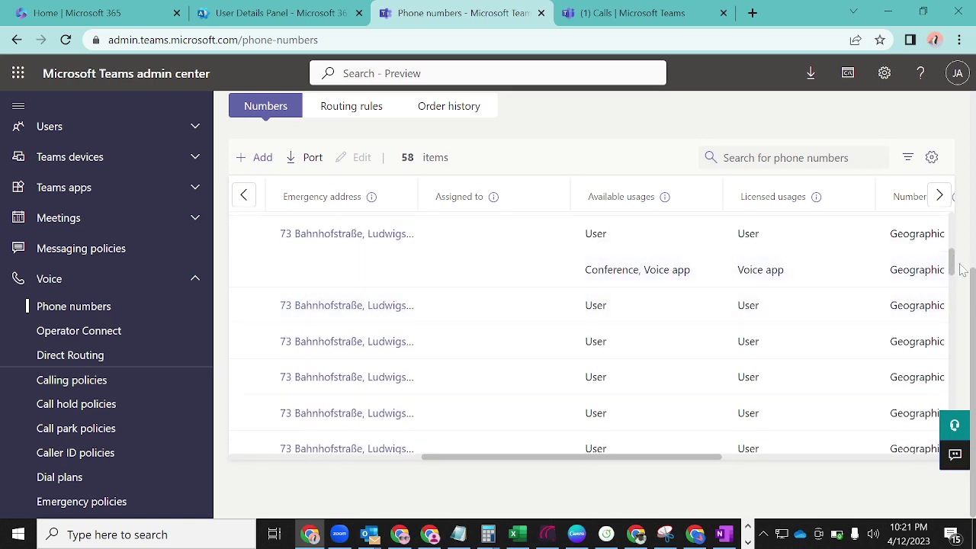
drag(954, 262, 952, 337)
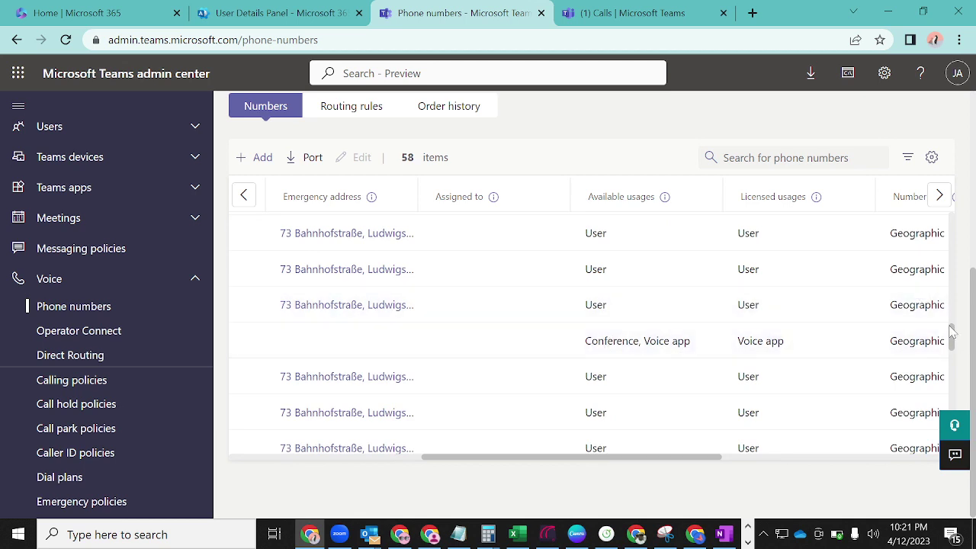
drag(952, 337, 953, 387)
click(641, 285)
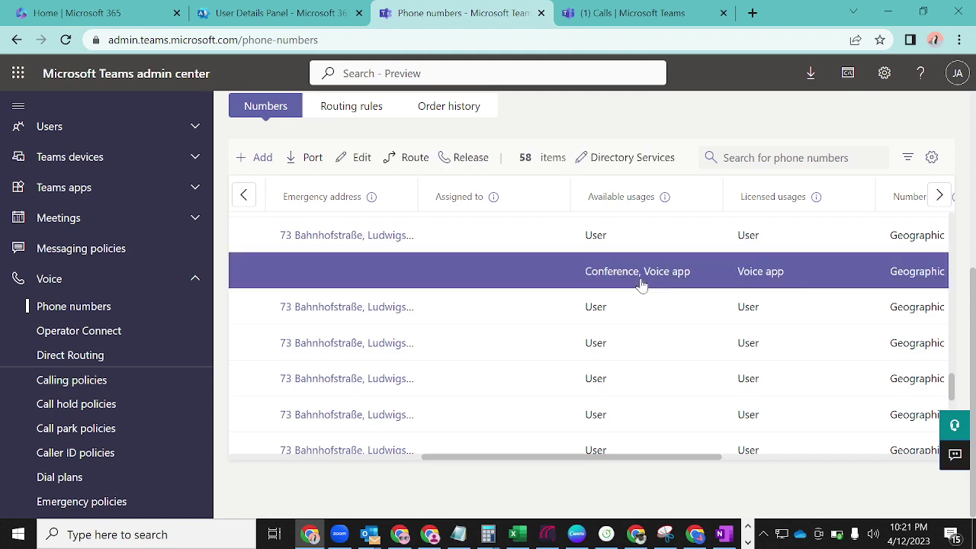
drag(588, 458, 296, 476)
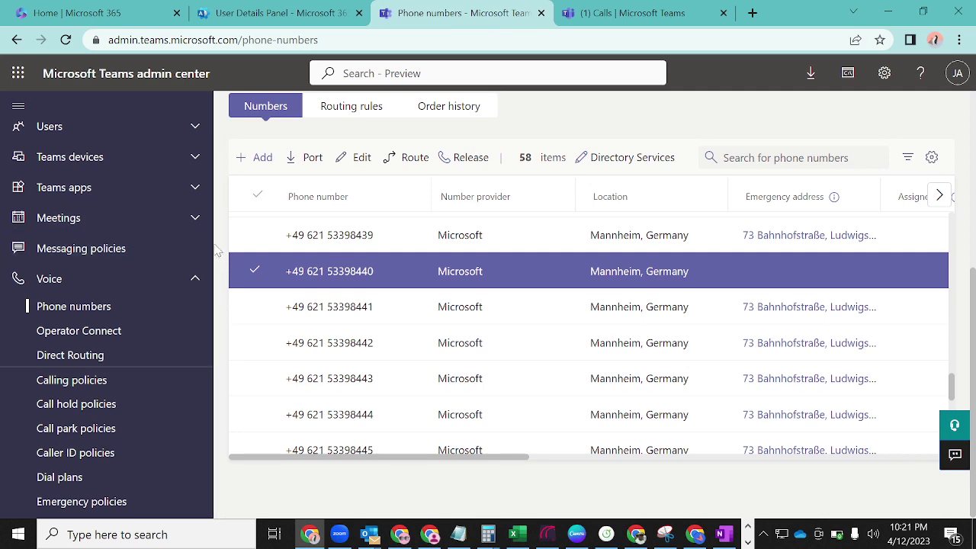
scroll(218, 257, down, 1)
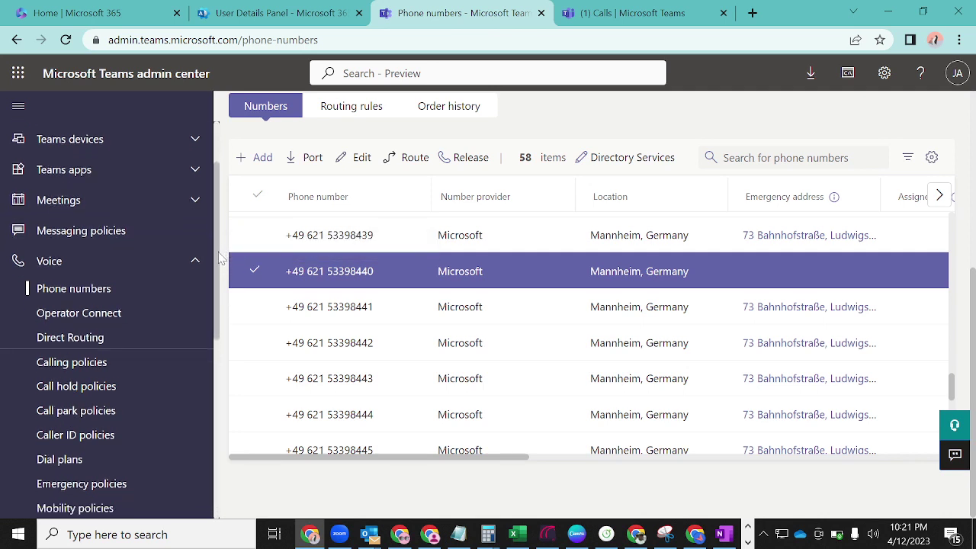
scroll(219, 256, down, 4)
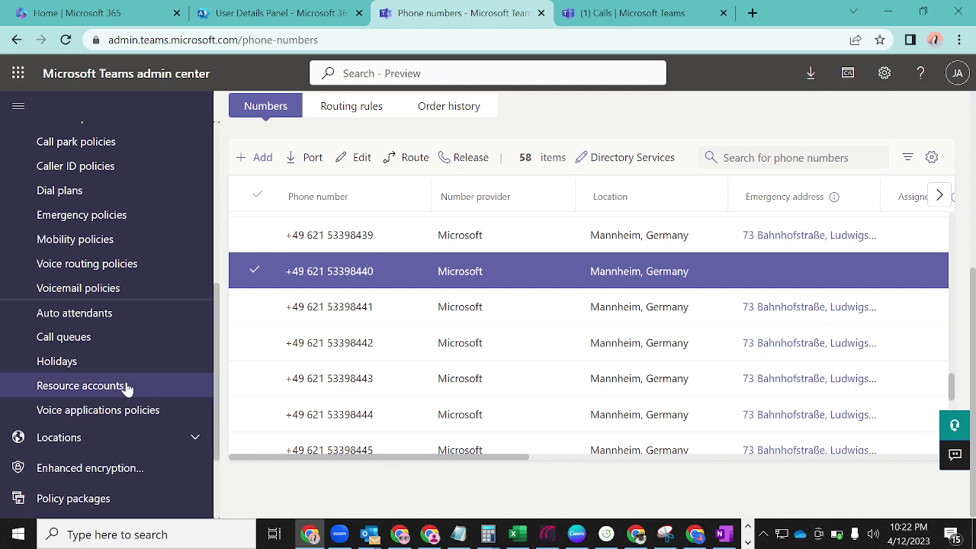
- On Resource accounts, select Pillars AA and open its Assign/unassign pane
click(121, 387)
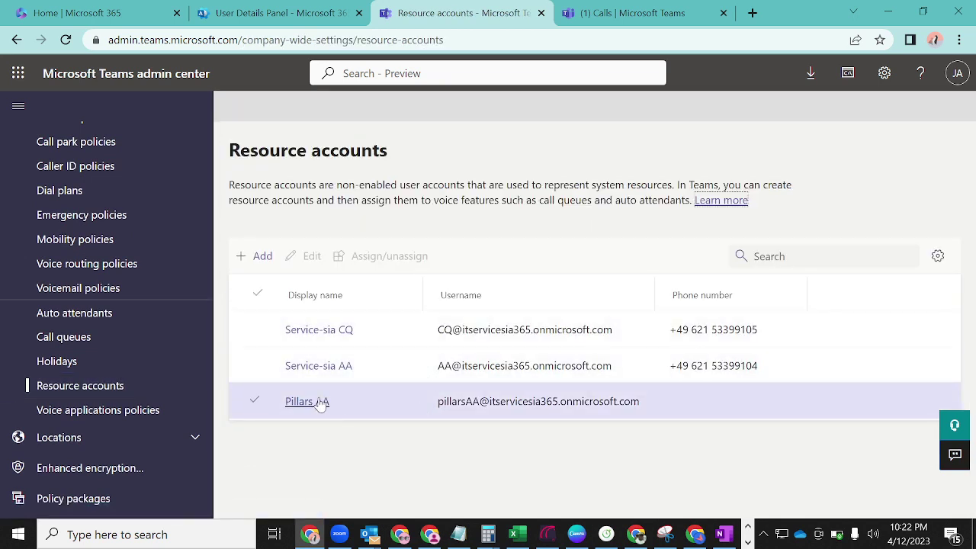
click(258, 401)
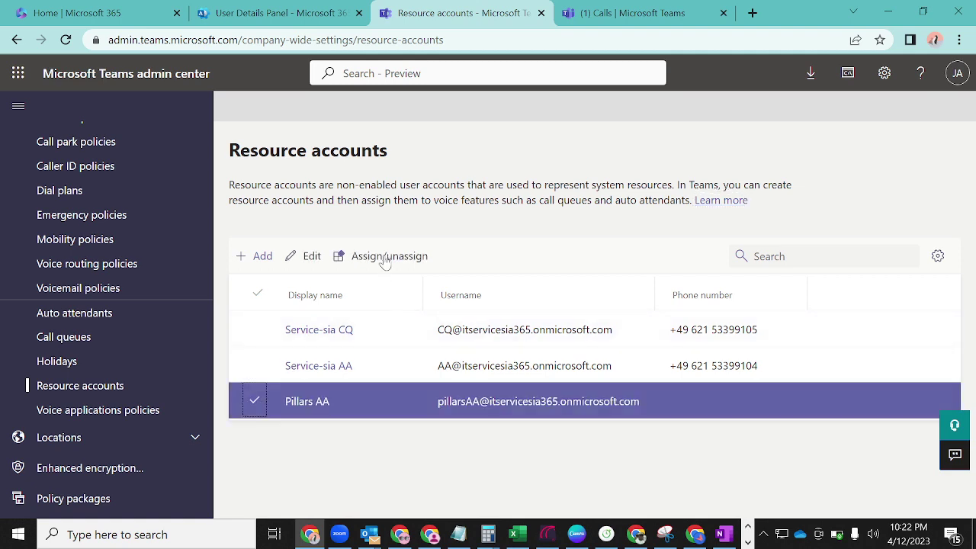
click(385, 260)
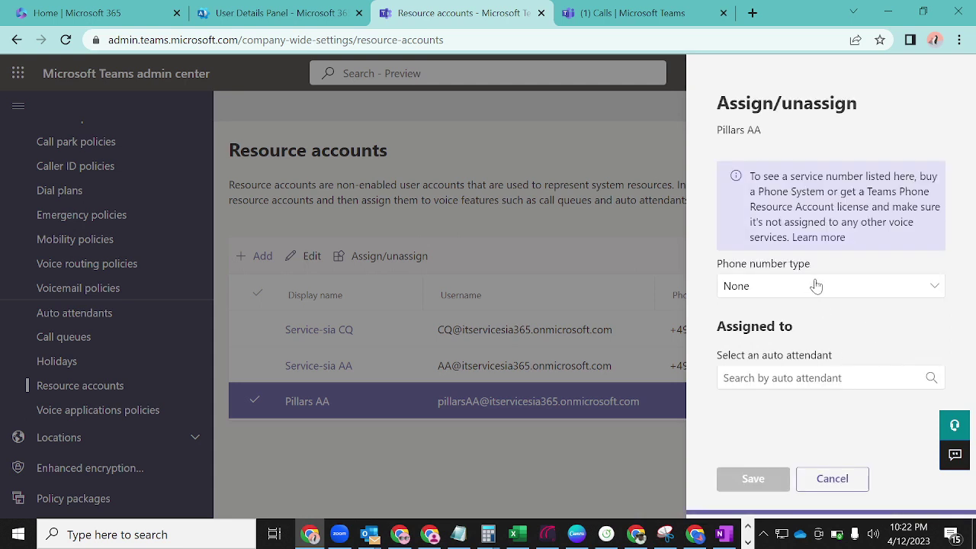
click(816, 285)
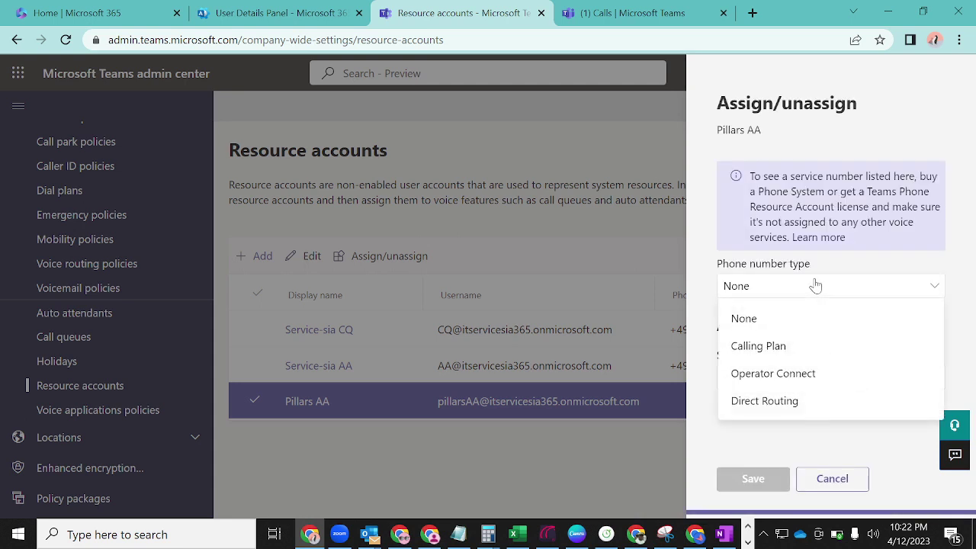
click(781, 347)
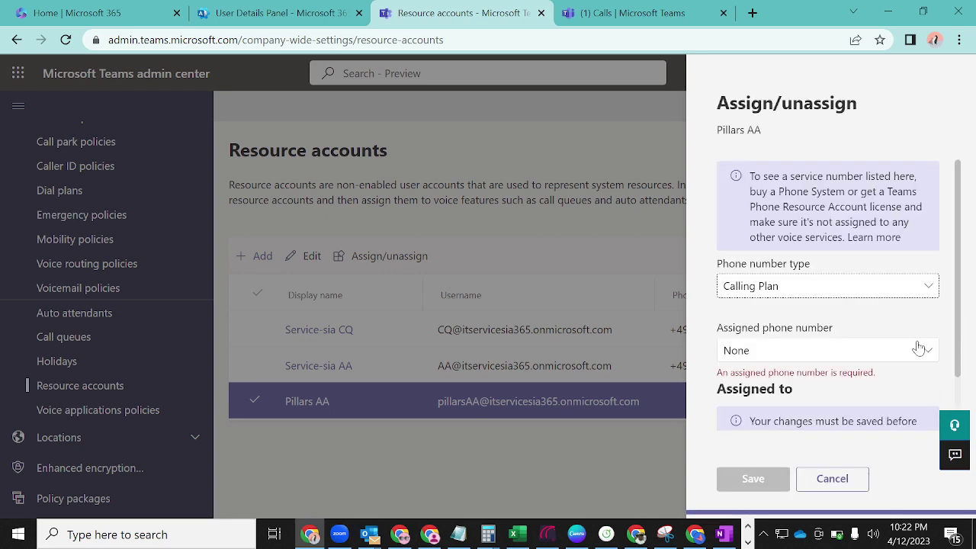
click(926, 350)
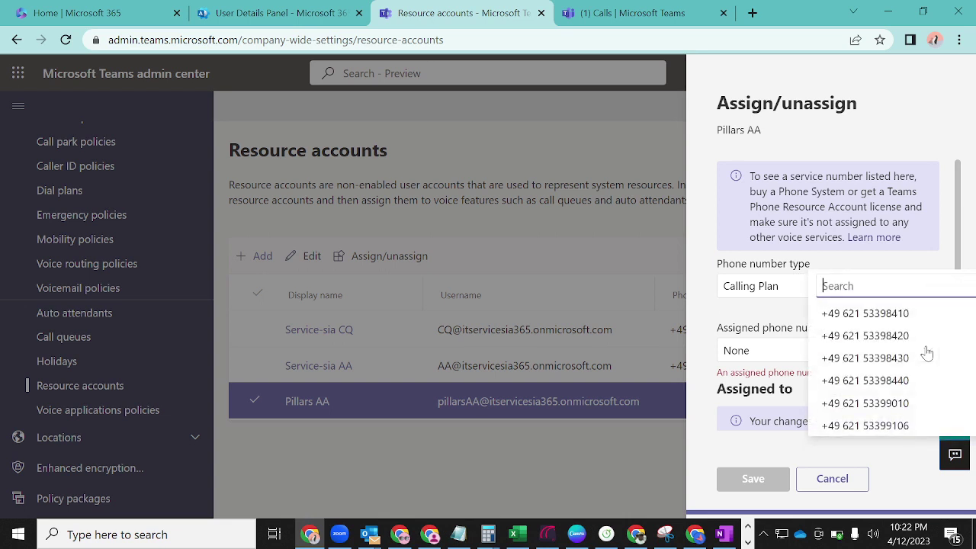
click(864, 336)
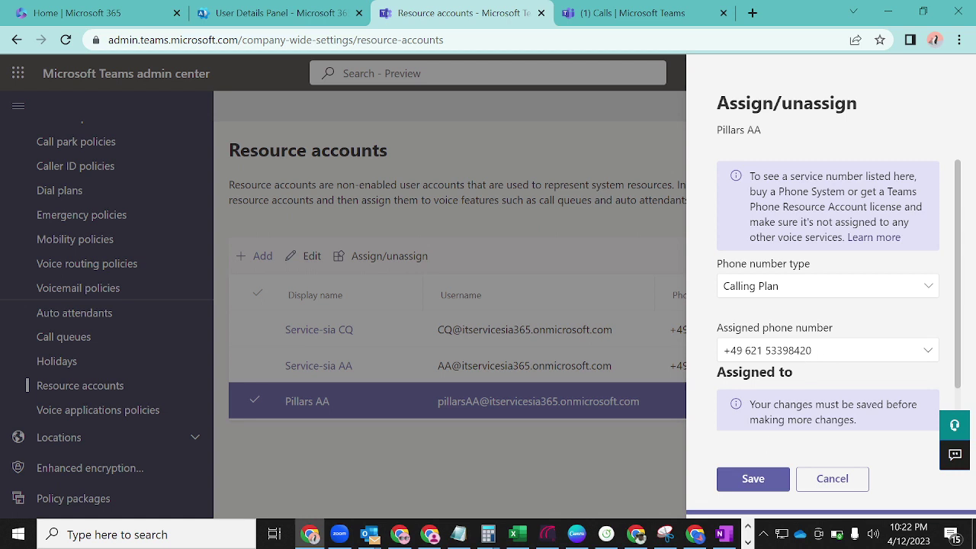
click(758, 478)
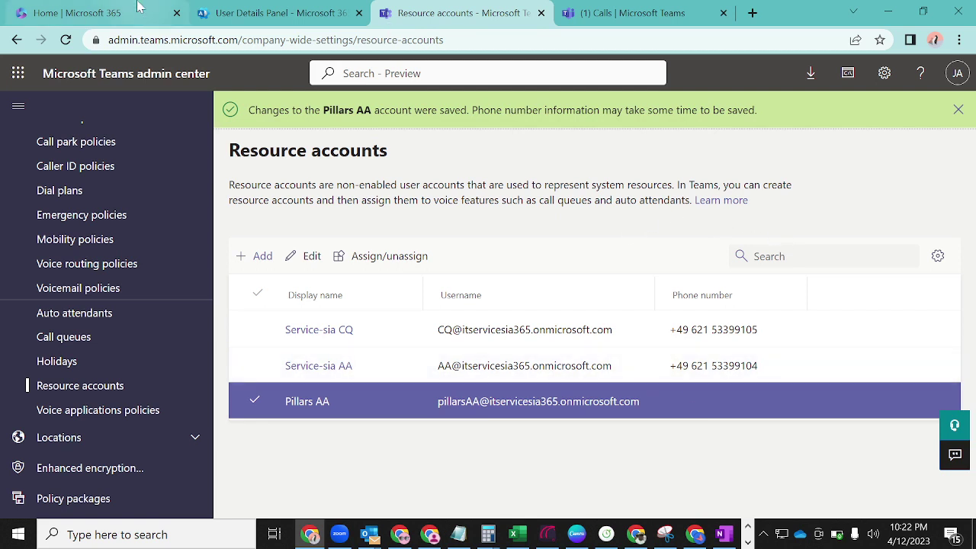
click(66, 39)
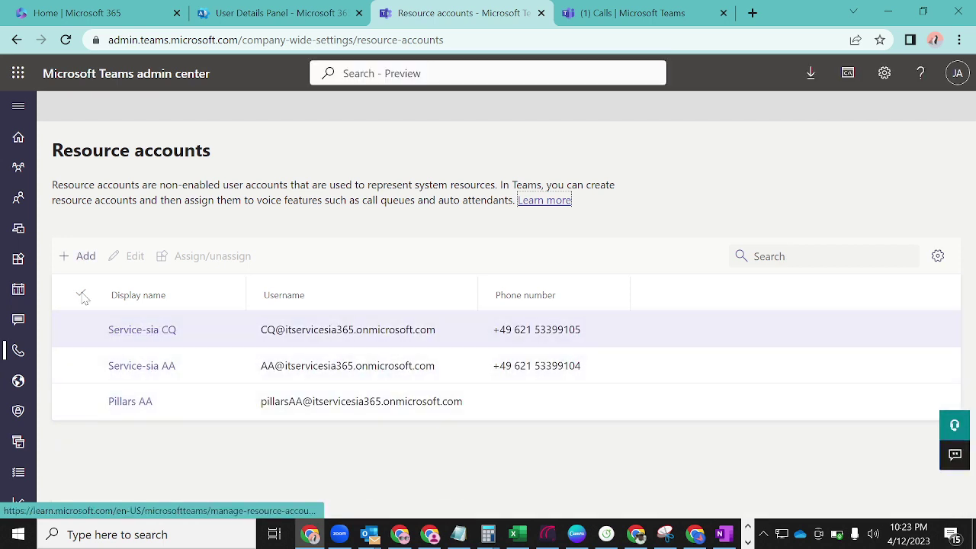
- Open Voice > Auto attendants, listing Pillars AA and Servicia AA
mouse_move(18, 258)
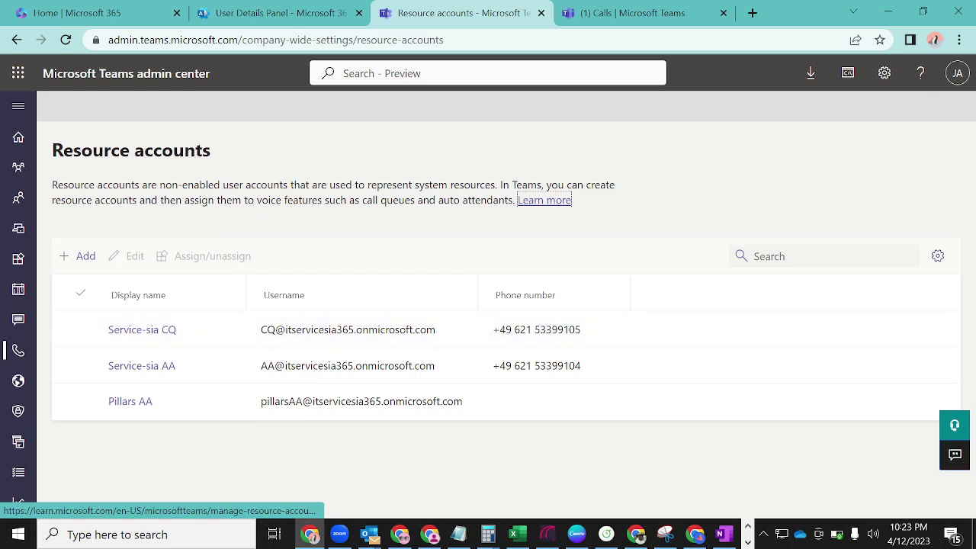
click(20, 108)
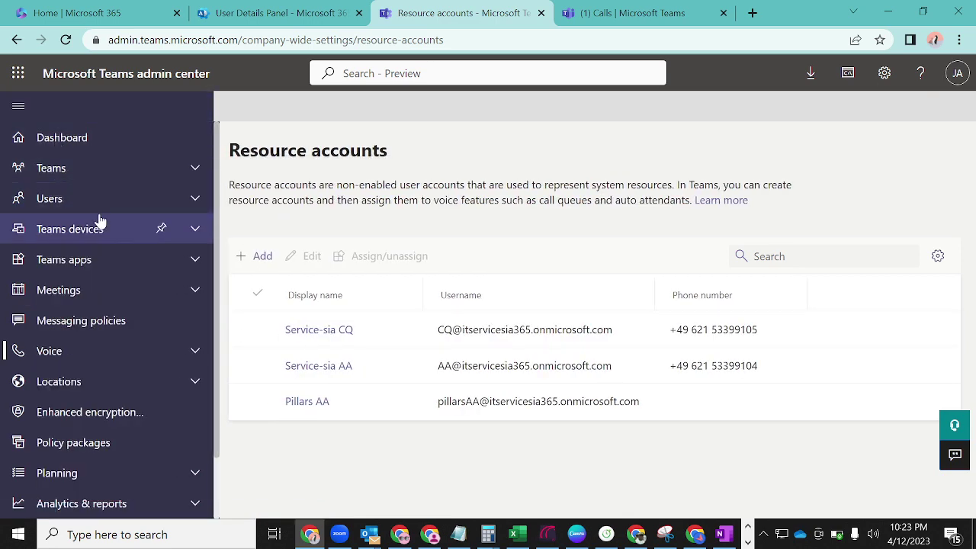
click(118, 363)
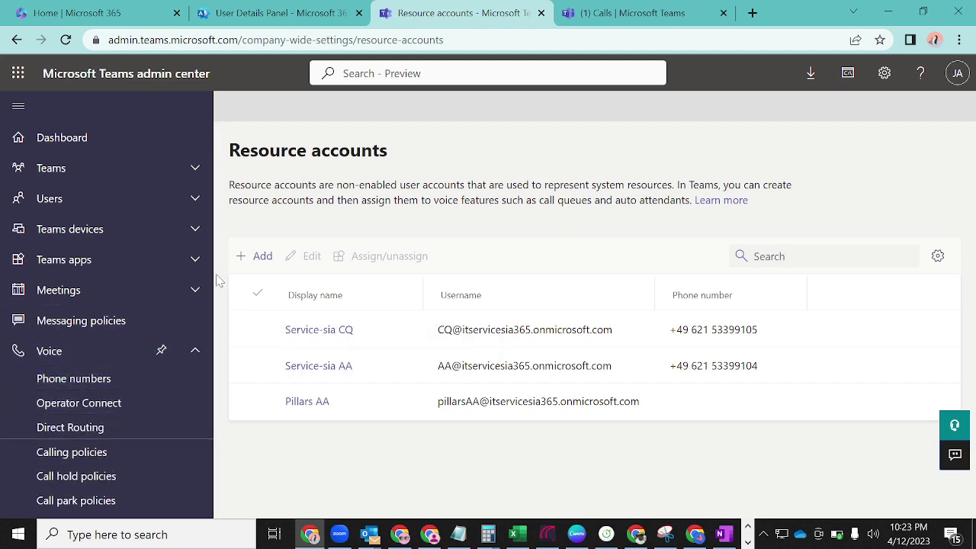
drag(218, 279, 222, 420)
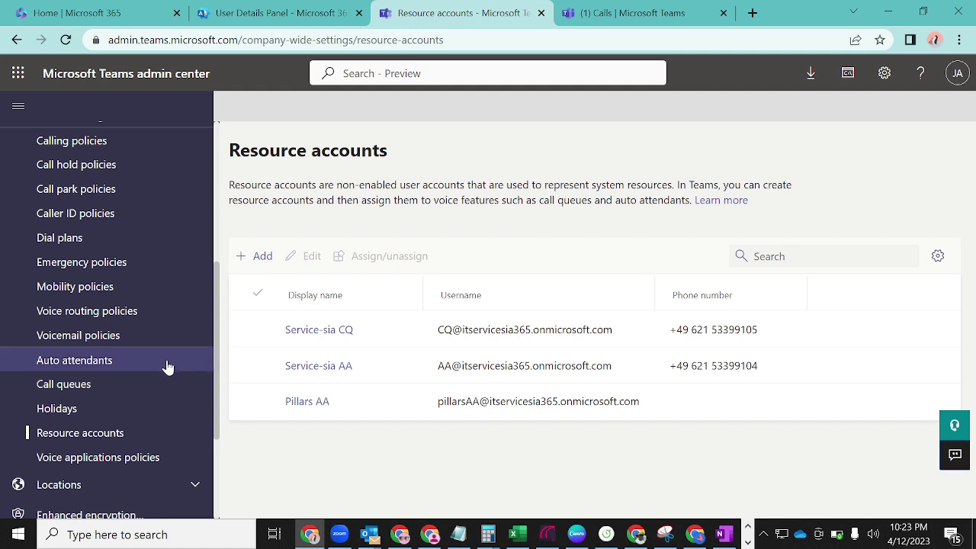
click(140, 359)
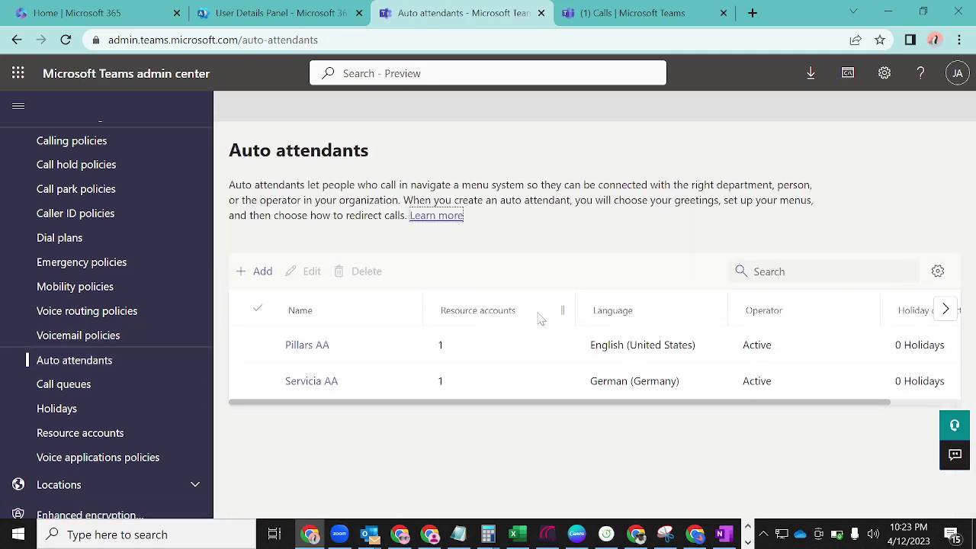
- Start a new auto attendant named 'Pillars Concepts'
click(262, 271)
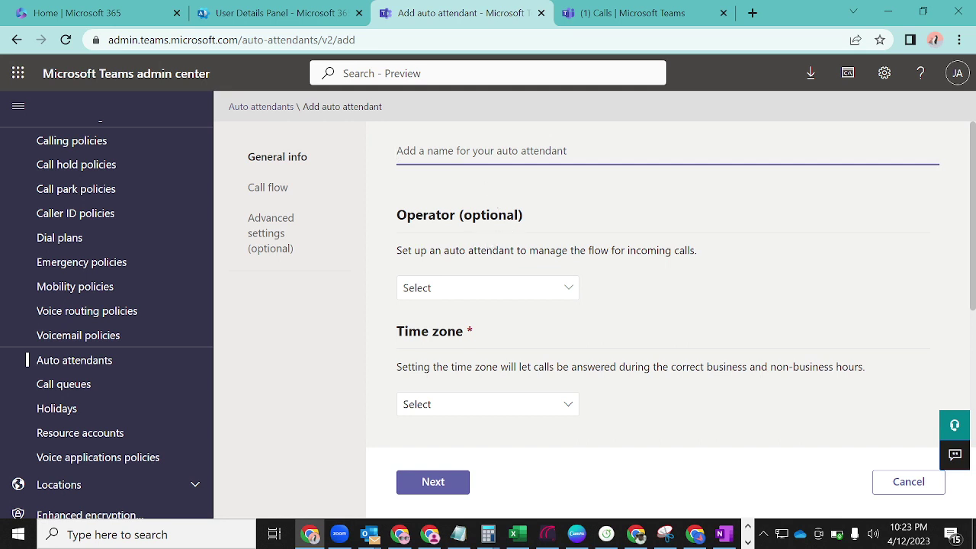
text(P)
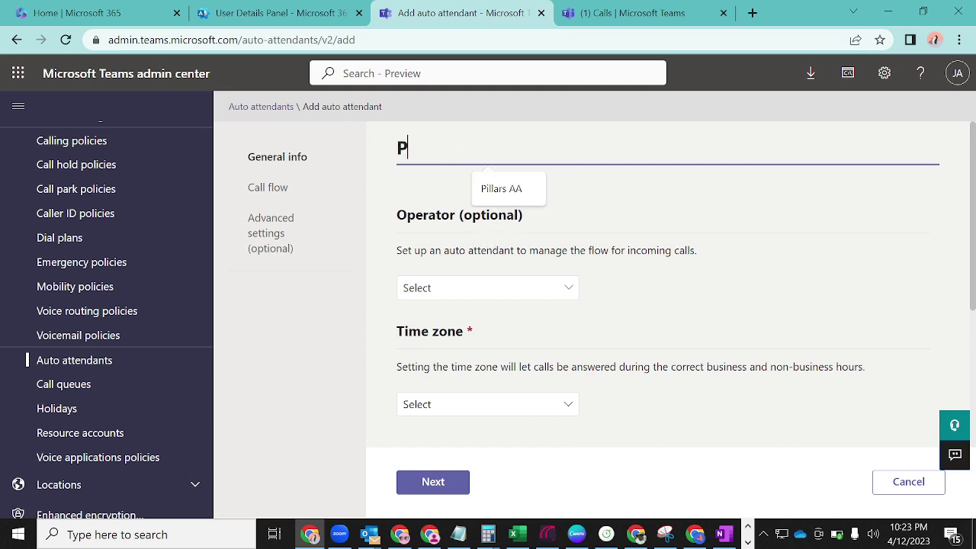
text(illars)
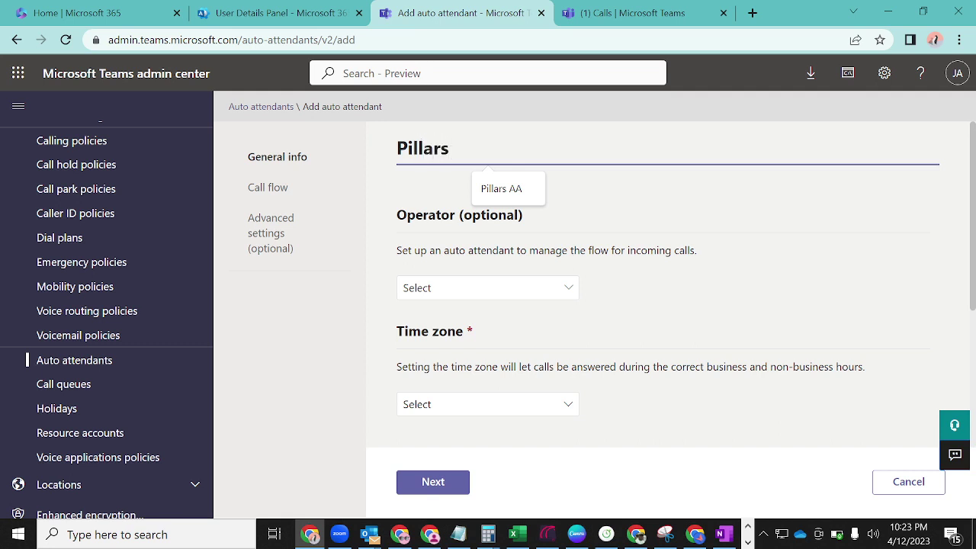
text(Concp)
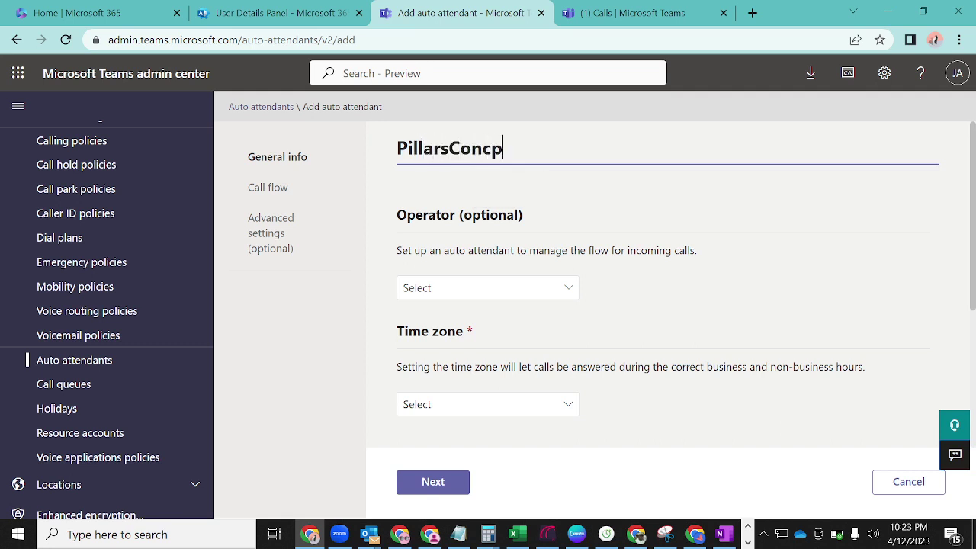
key(BackSpace)
key(BackSpace)
text(cep)
key(BackSpace)
text(epts)
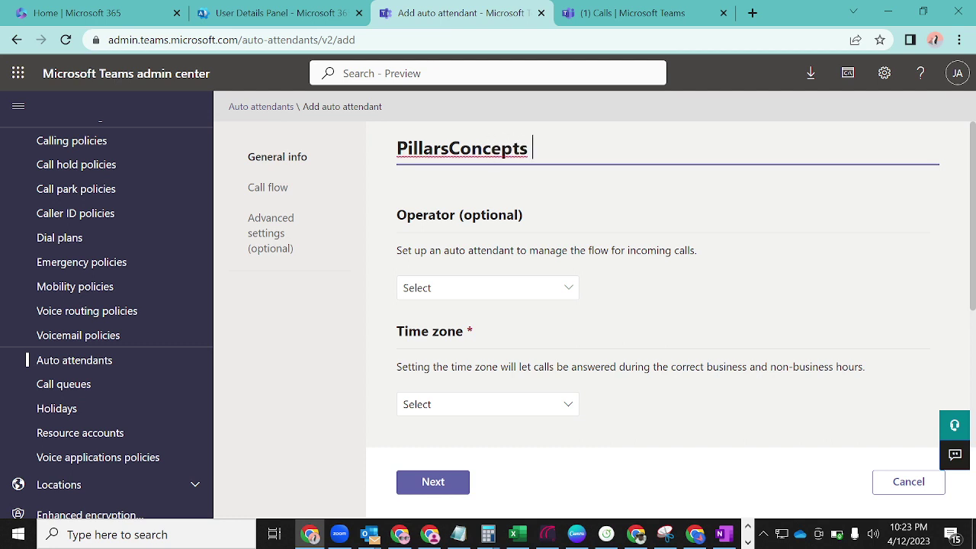
click(450, 148)
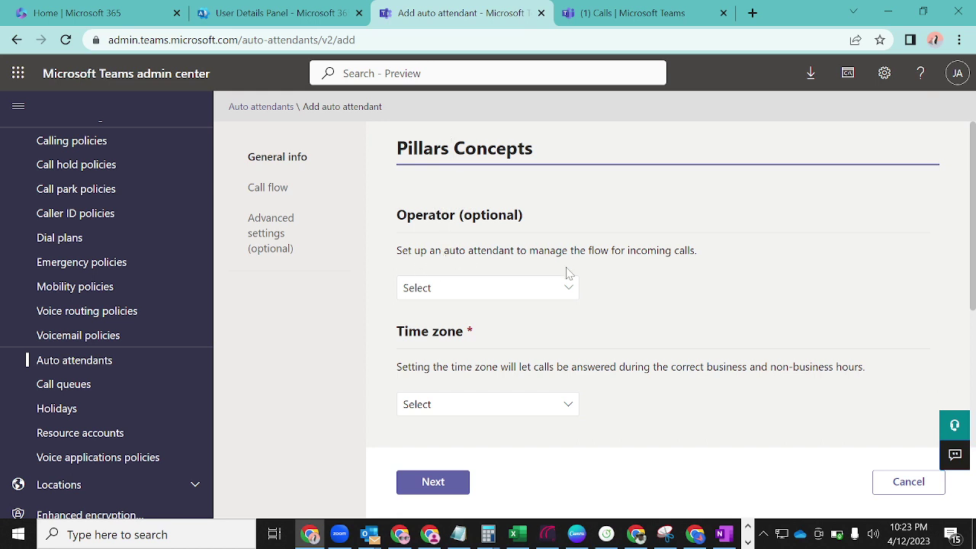
- Make a person in the organization the operator, found by searching the user's name
click(568, 291)
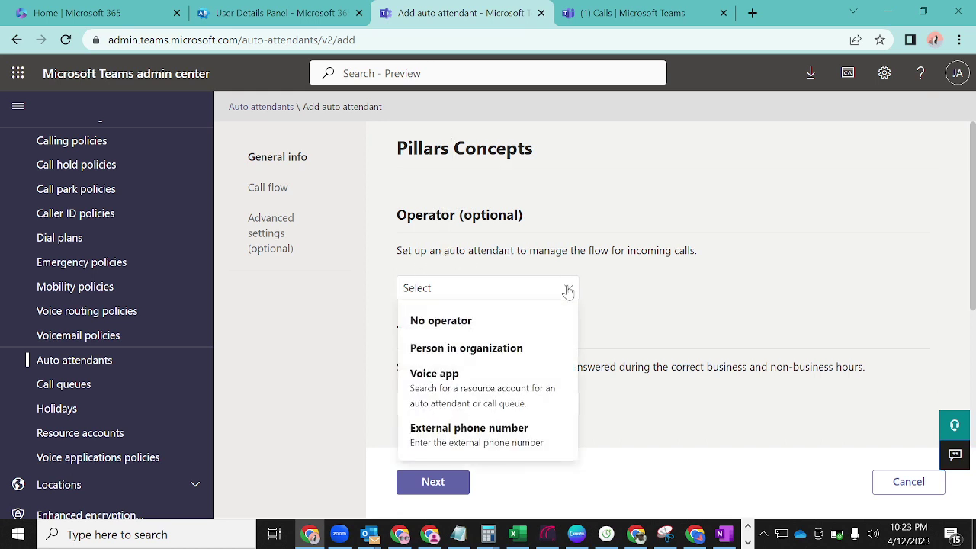
click(478, 357)
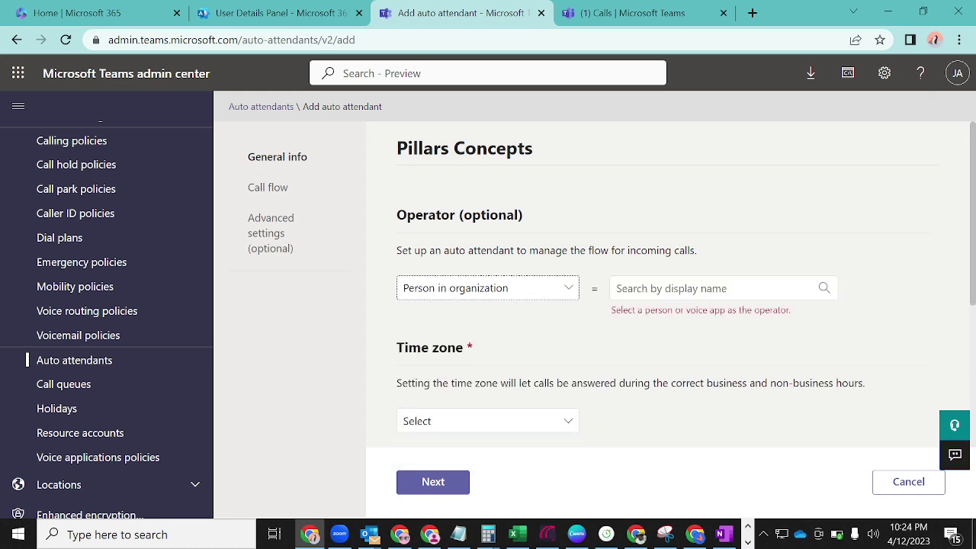
click(671, 287)
text(jose)
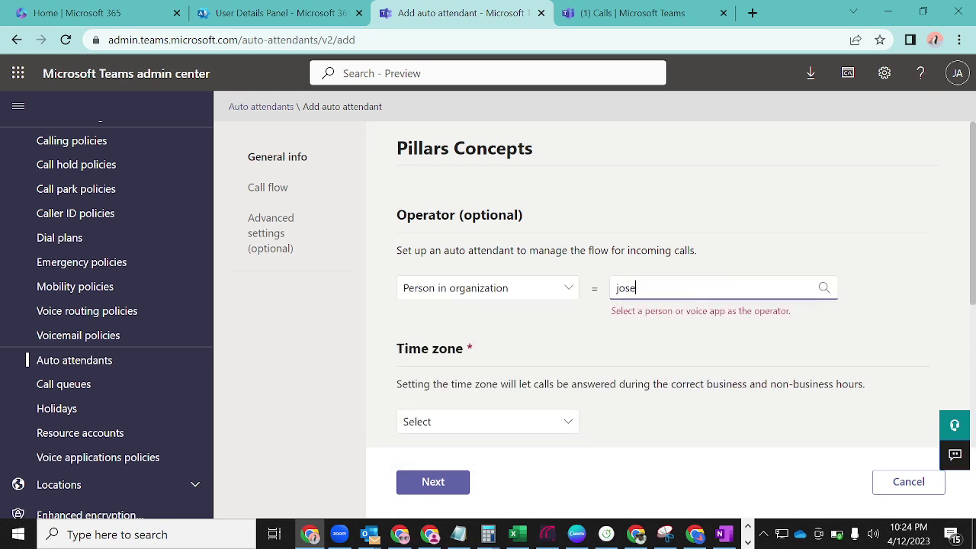
text(p)
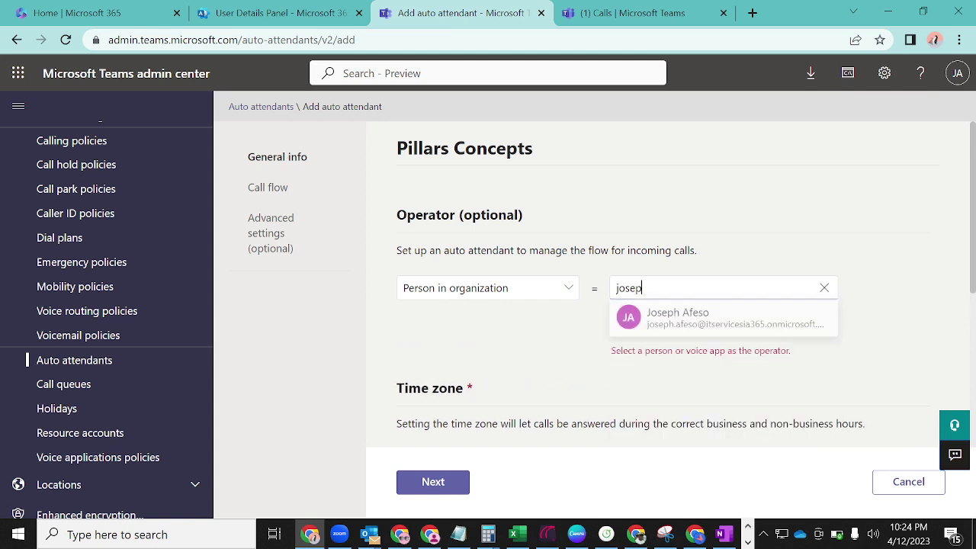
click(695, 324)
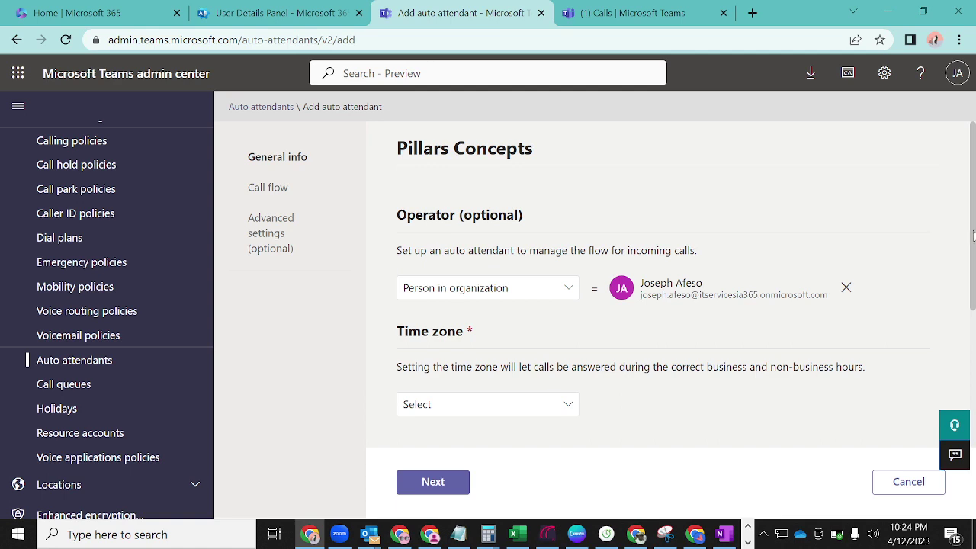
- Set the time zone to (UTC+01:00) West Central Africa and continue to the call flow
drag(974, 237, 974, 299)
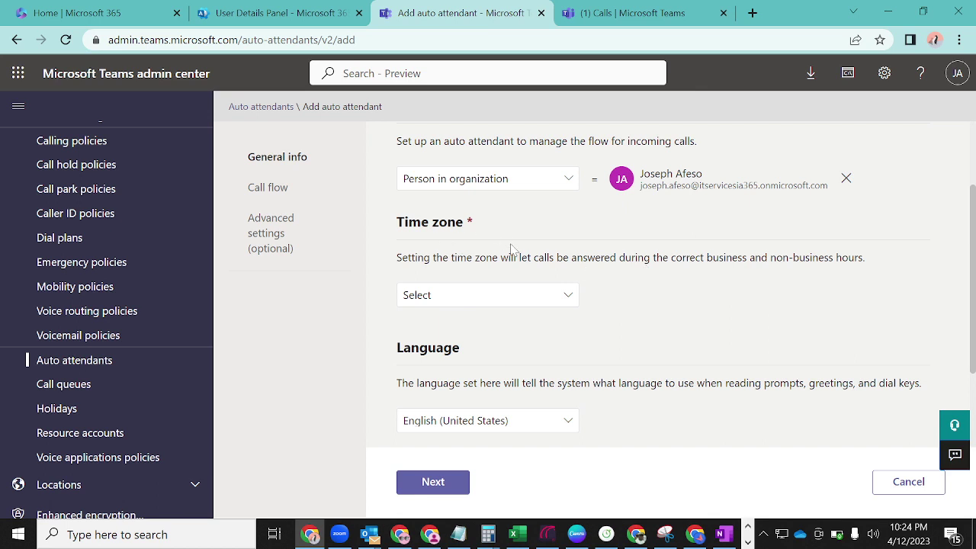
click(567, 298)
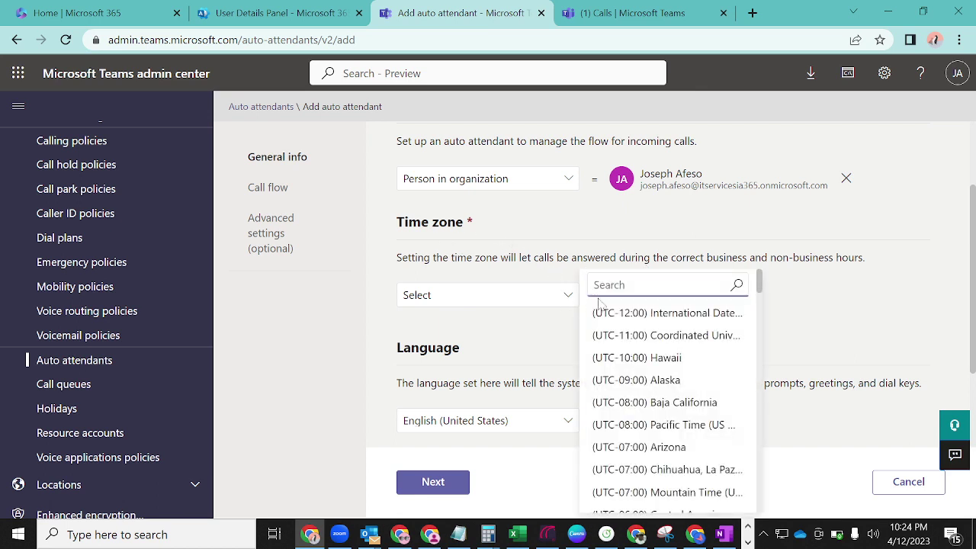
click(759, 288)
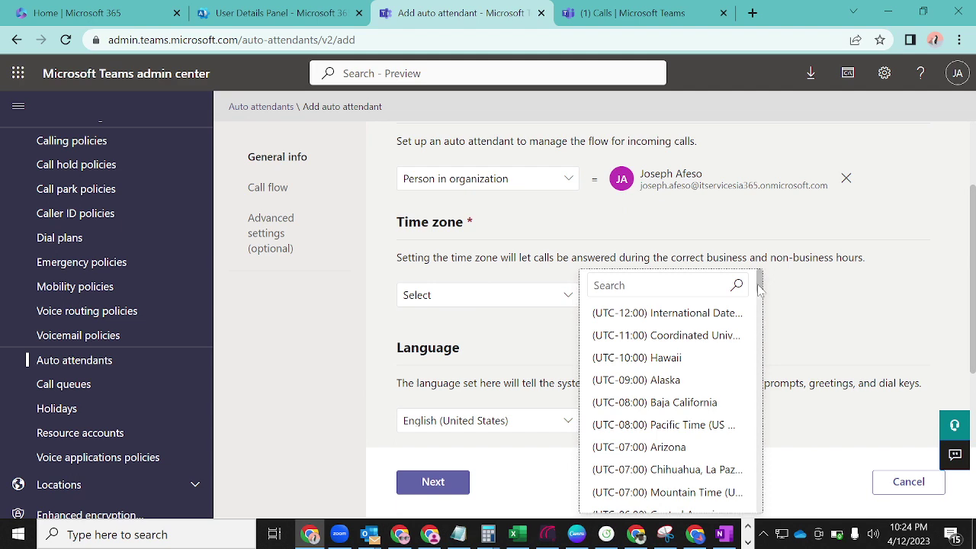
drag(759, 289, 762, 373)
click(665, 428)
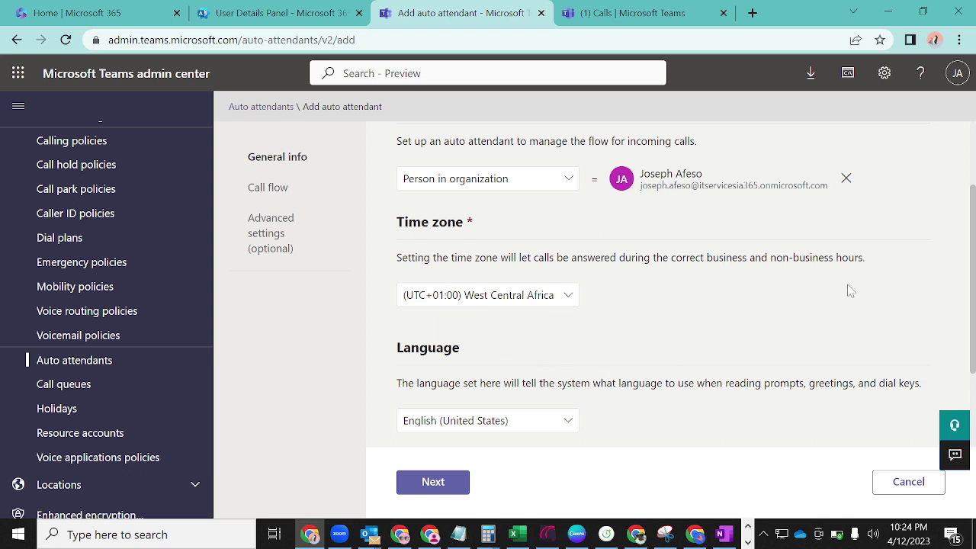
drag(974, 244, 974, 320)
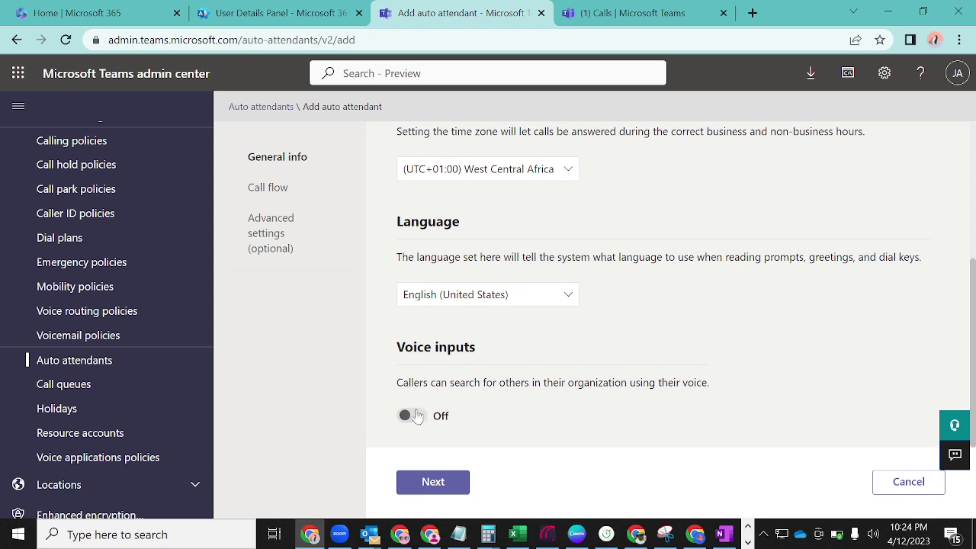
click(434, 494)
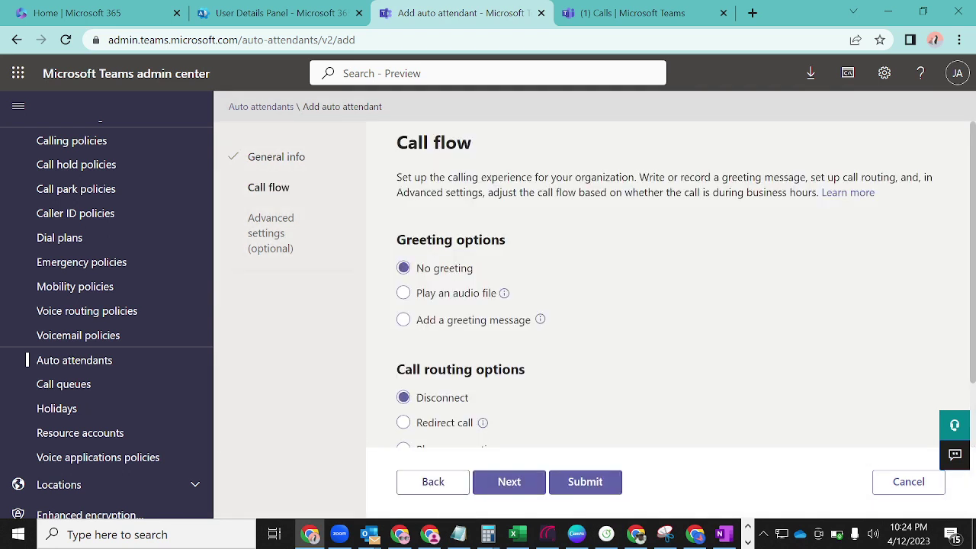
- Use the audio file tv-show-music-142041.mp3 from Downloads as the greeting
click(404, 295)
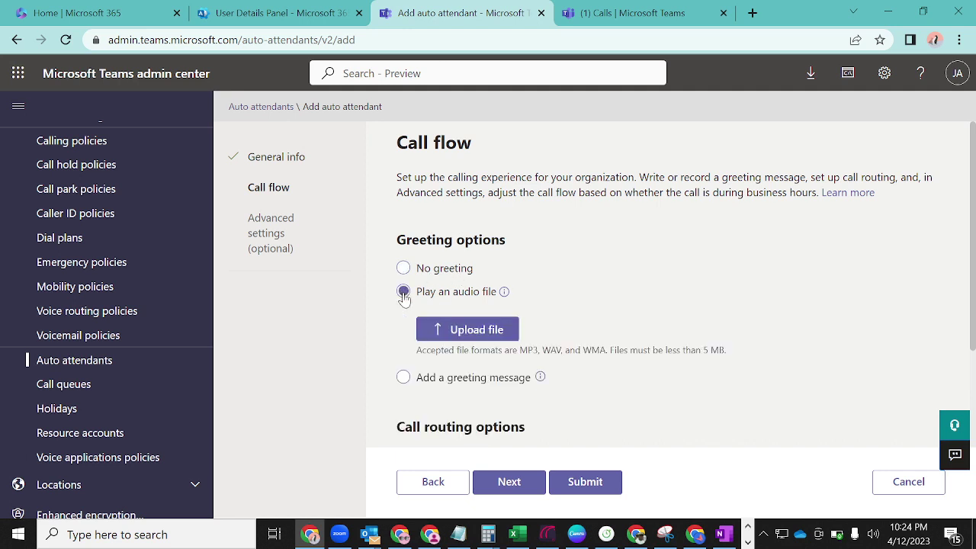
click(474, 326)
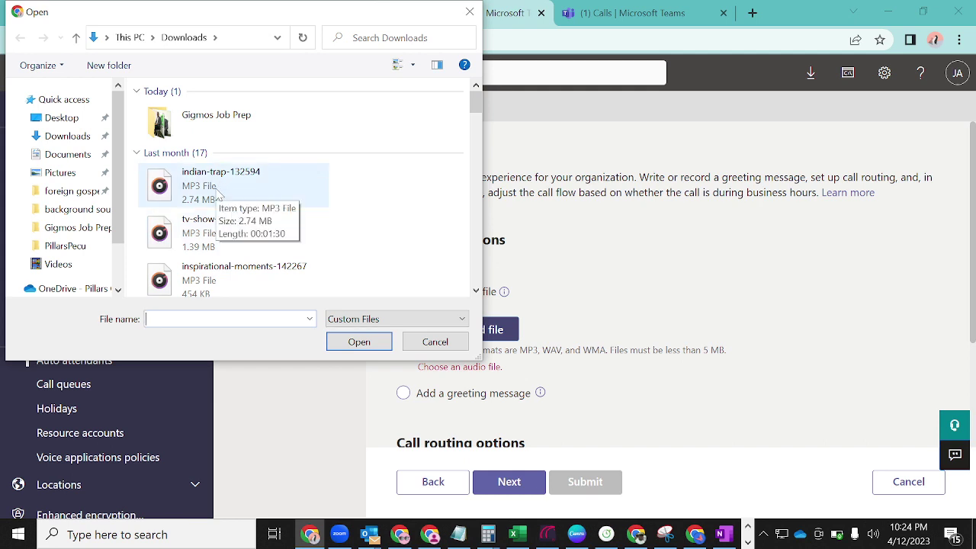
click(208, 238)
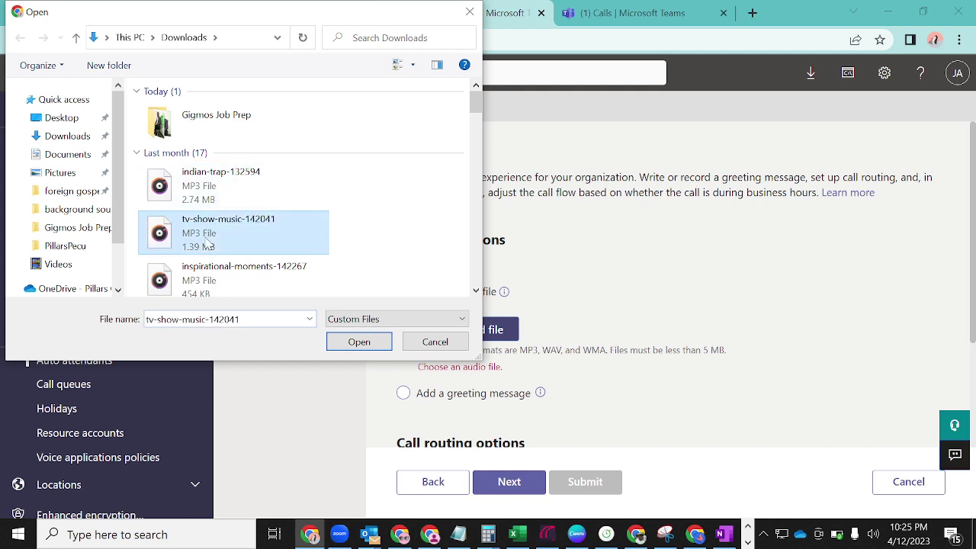
click(372, 341)
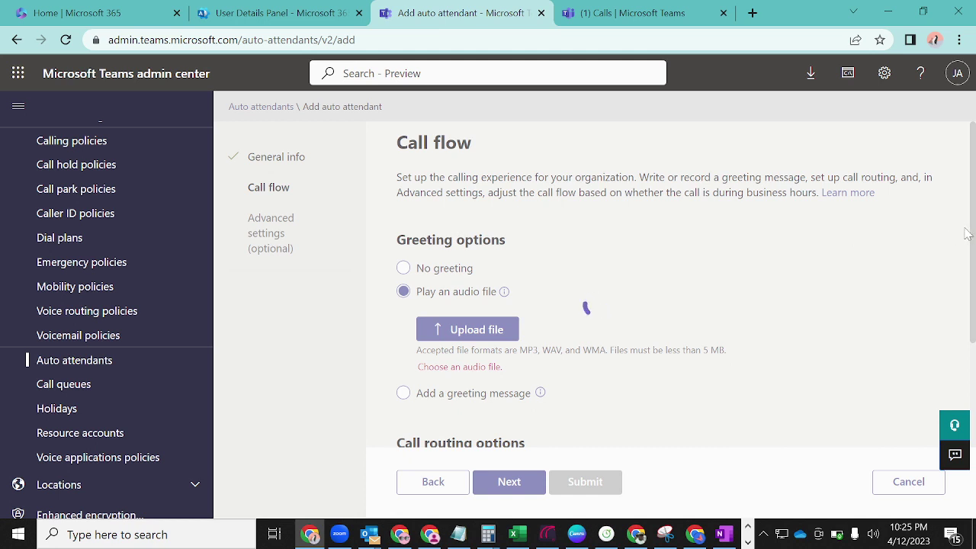
drag(974, 225, 974, 341)
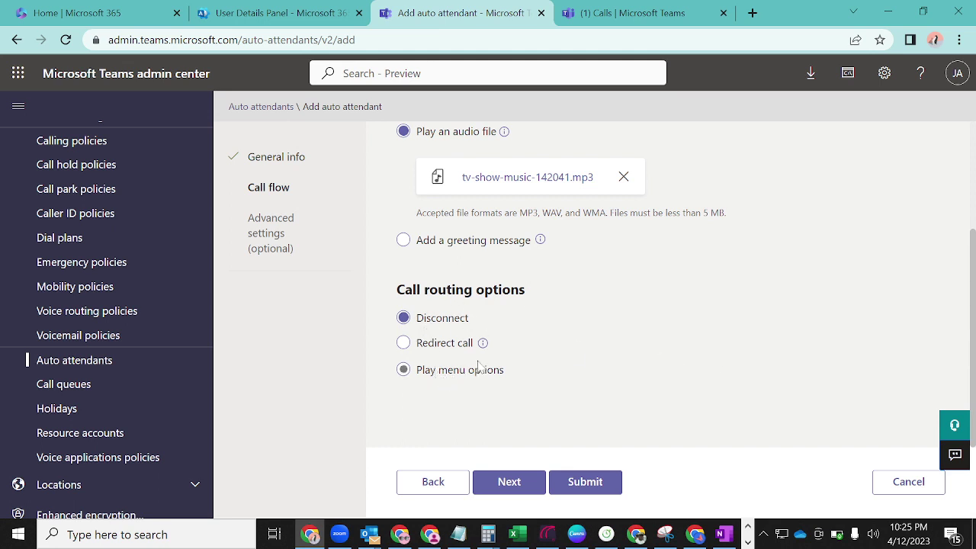
- Route callers to menu options and add a new dial-key row
click(431, 372)
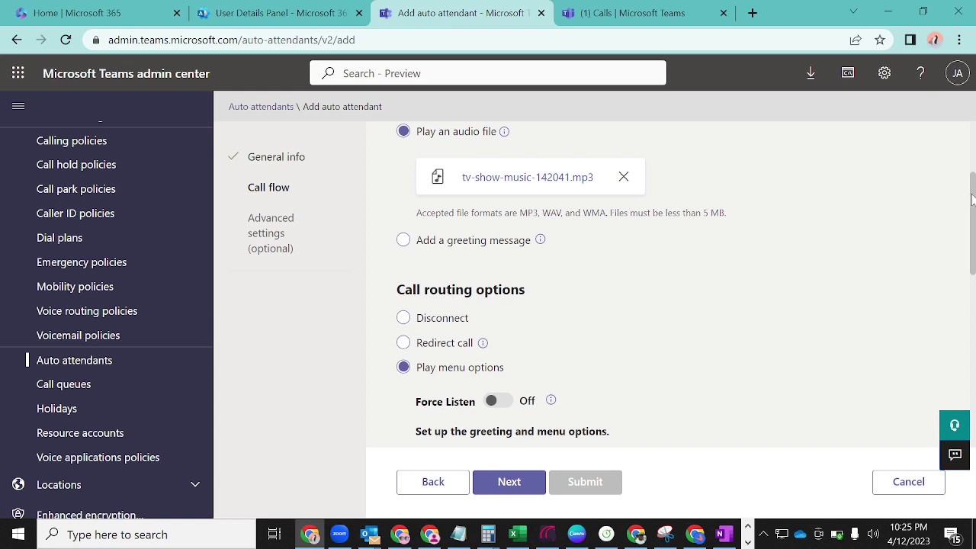
drag(973, 198, 973, 330)
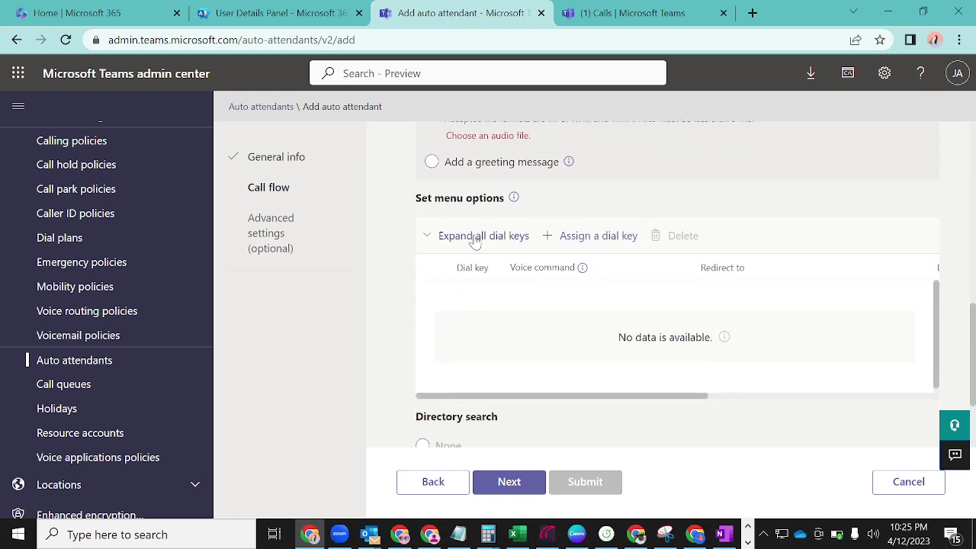
click(582, 236)
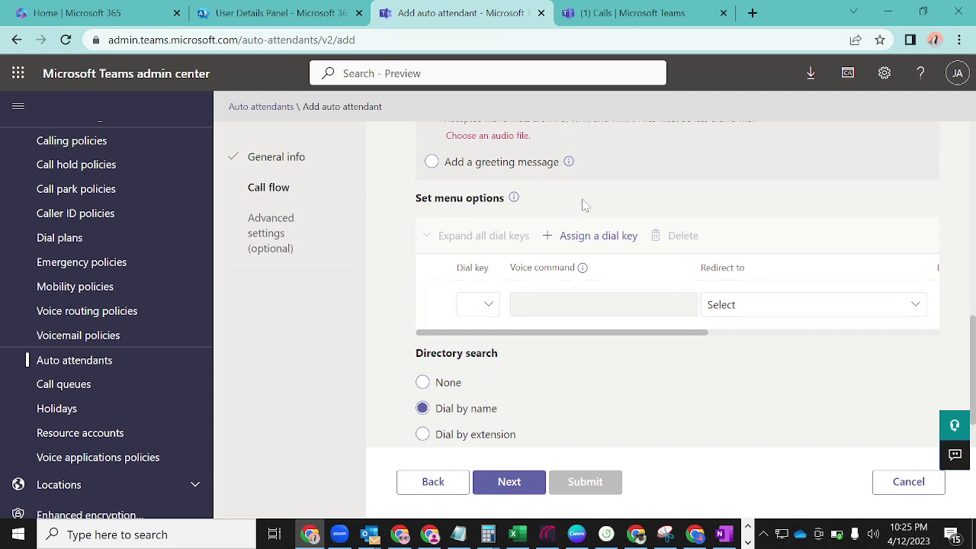
drag(973, 343, 974, 296)
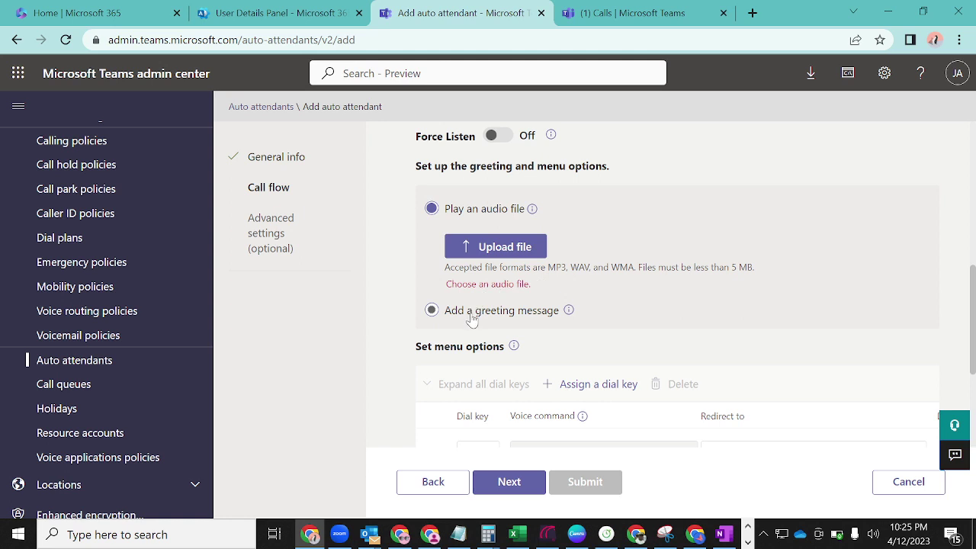
- Paste the prepared 'Thank you for calling Pillars Concepts' text from OneNote as the menu greeting
click(432, 309)
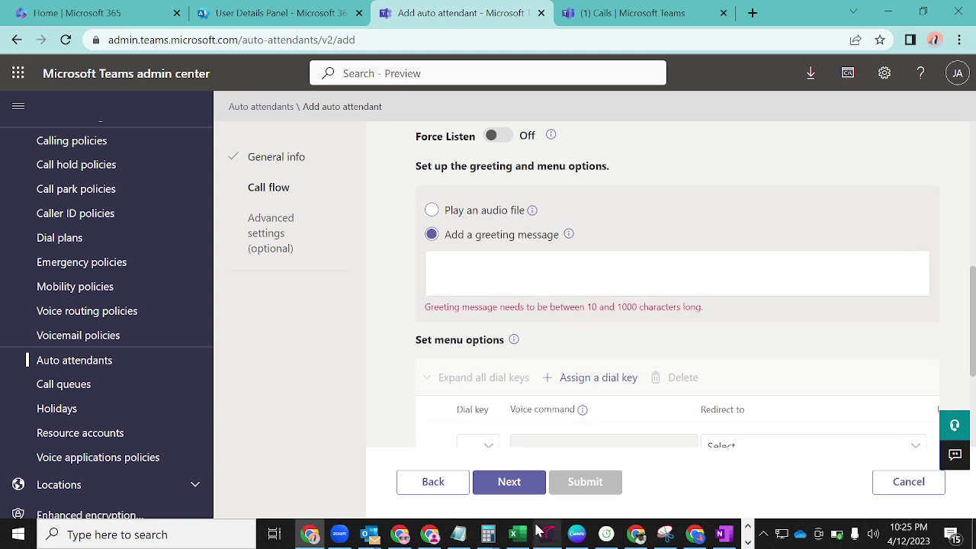
click(723, 534)
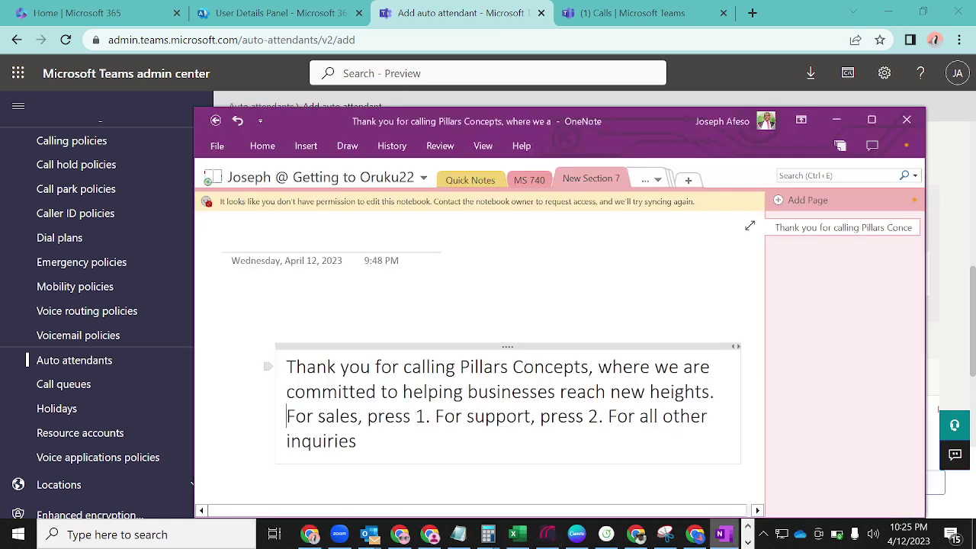
key(ctrl+a)
key(ctrl+c)
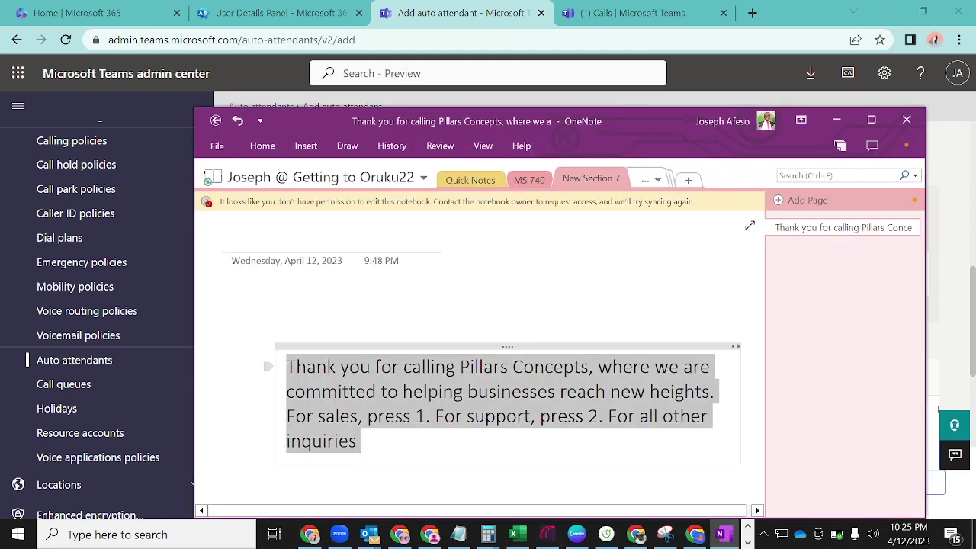
click(836, 120)
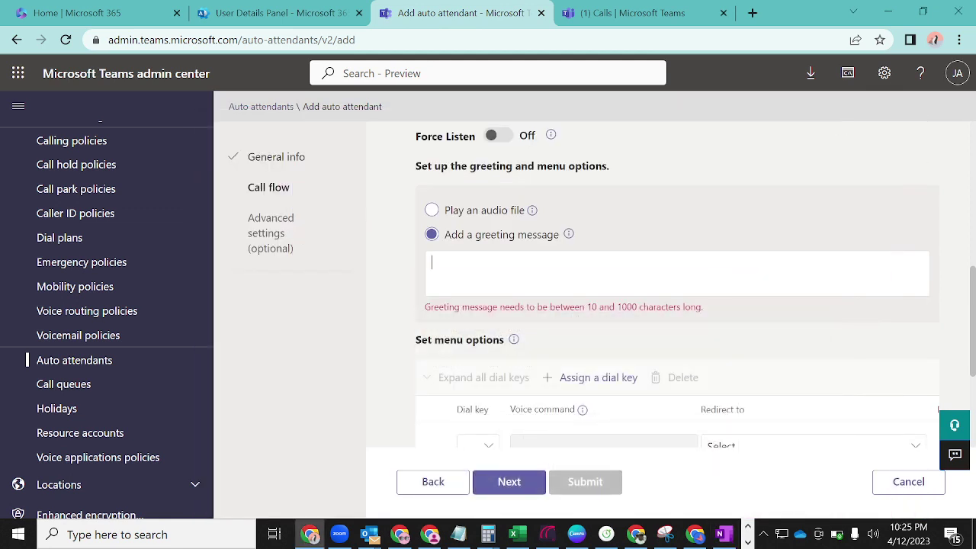
key(ctrl+v)
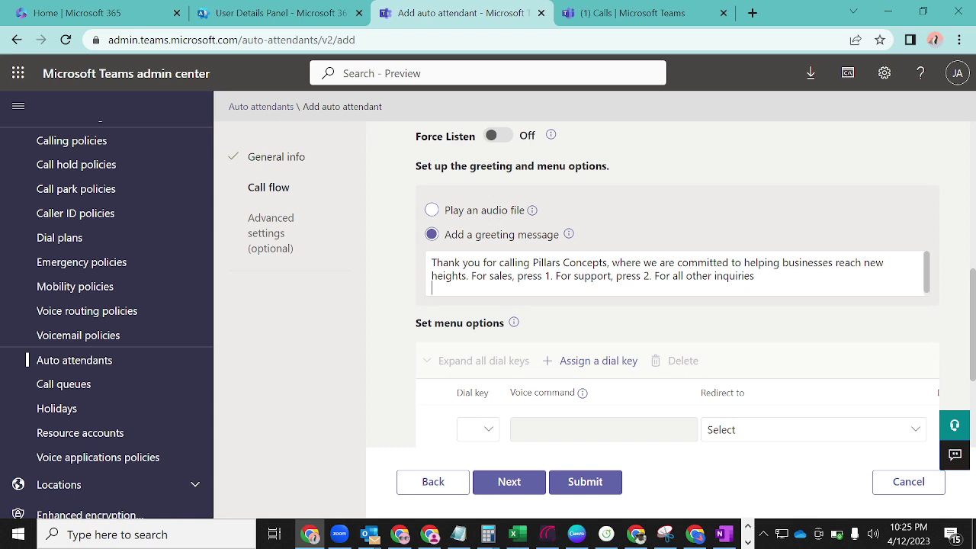
scroll(974, 302, down, 2)
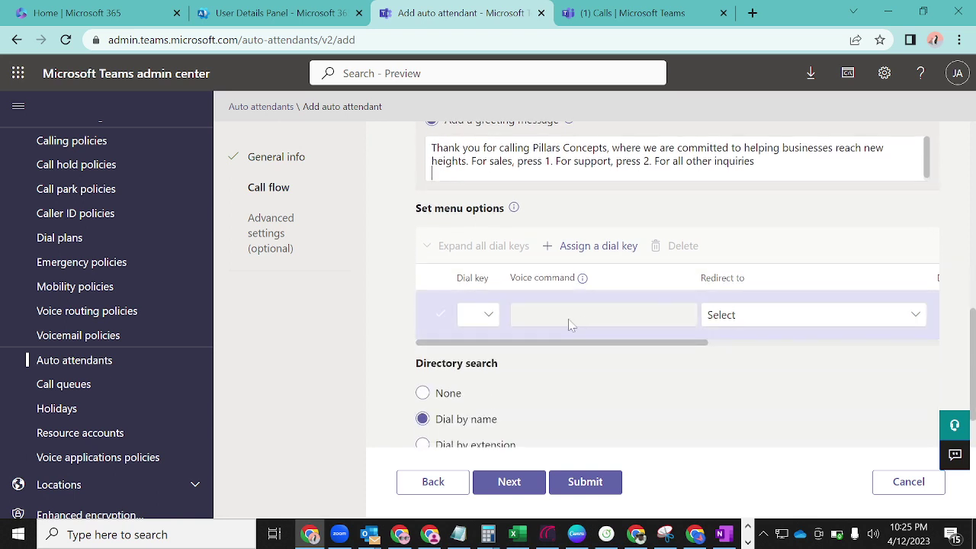
- Make dial key 1 redirect to a person in the organization, chosen by name search
click(485, 319)
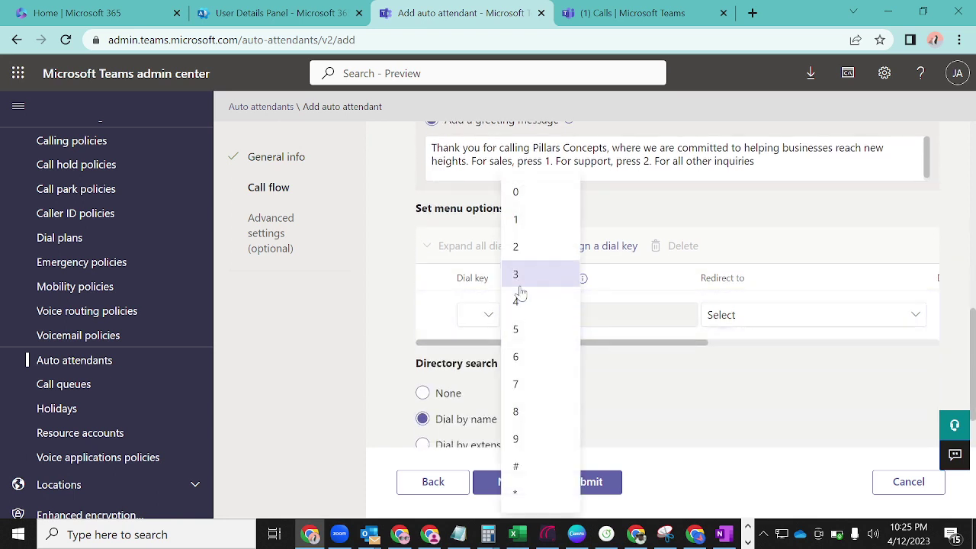
click(517, 223)
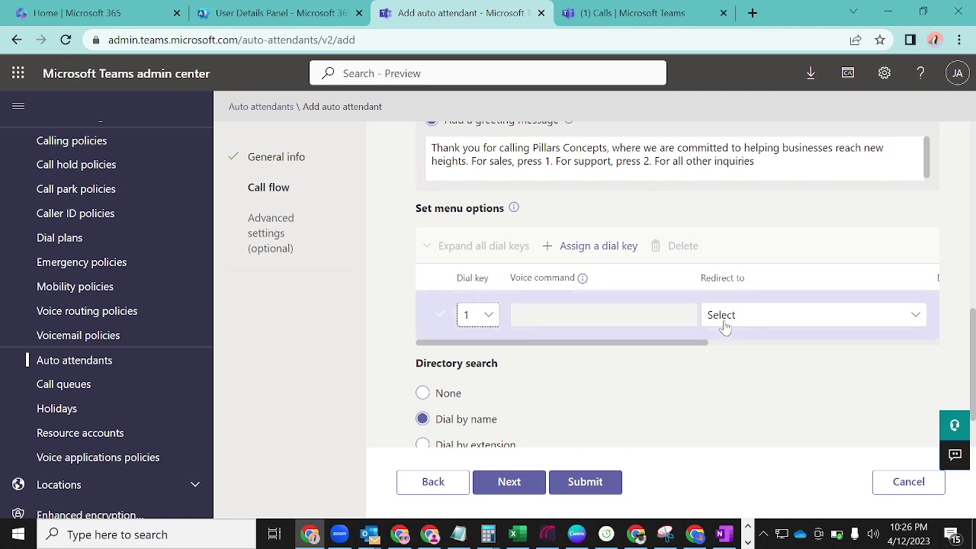
click(763, 319)
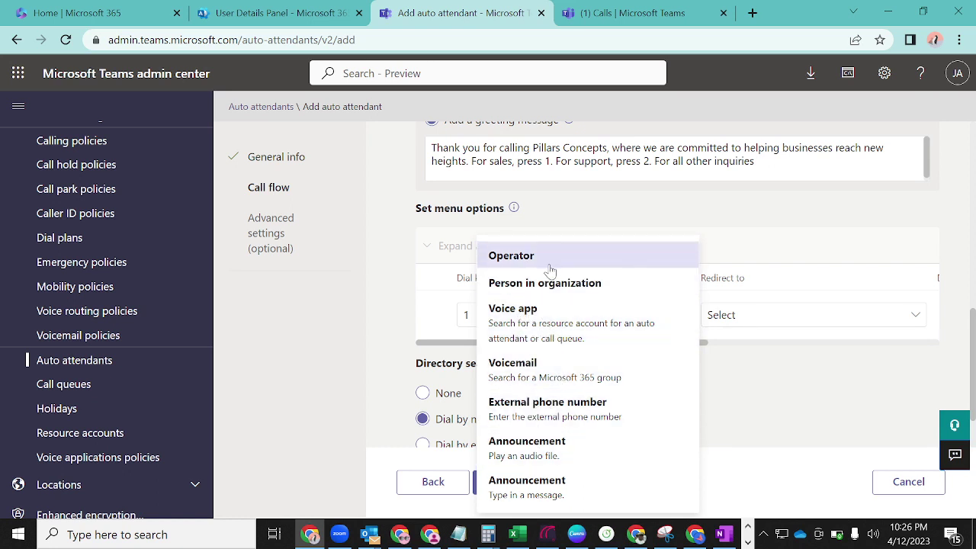
click(550, 292)
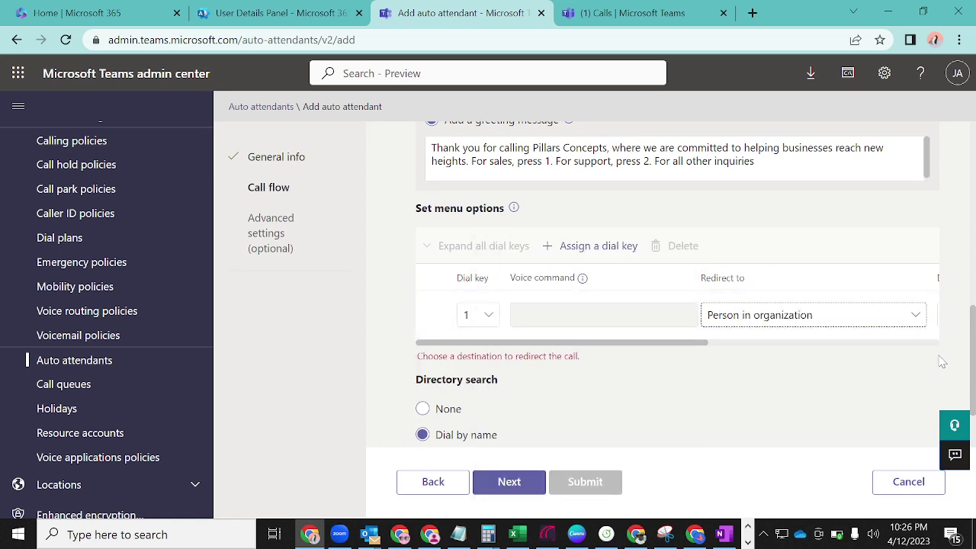
drag(657, 348, 824, 349)
click(732, 315)
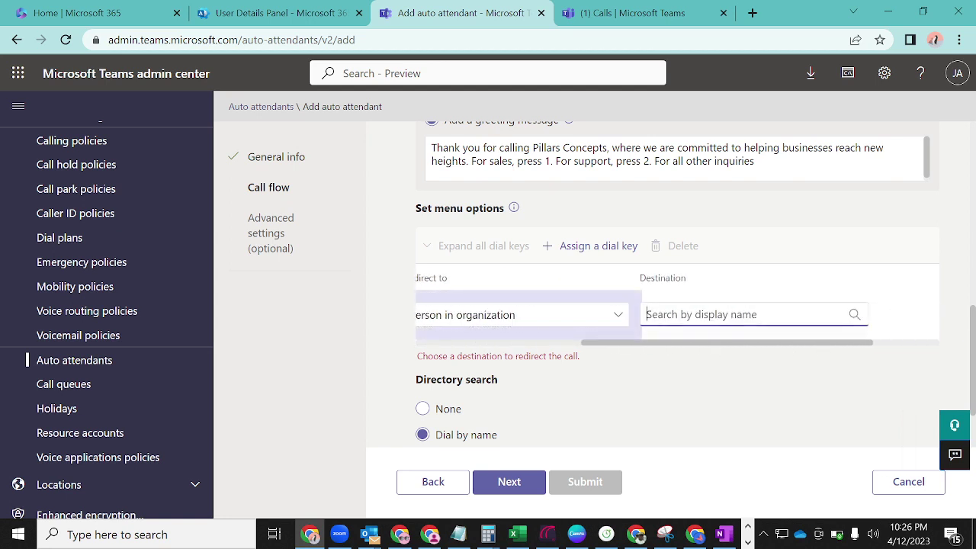
text(jose)
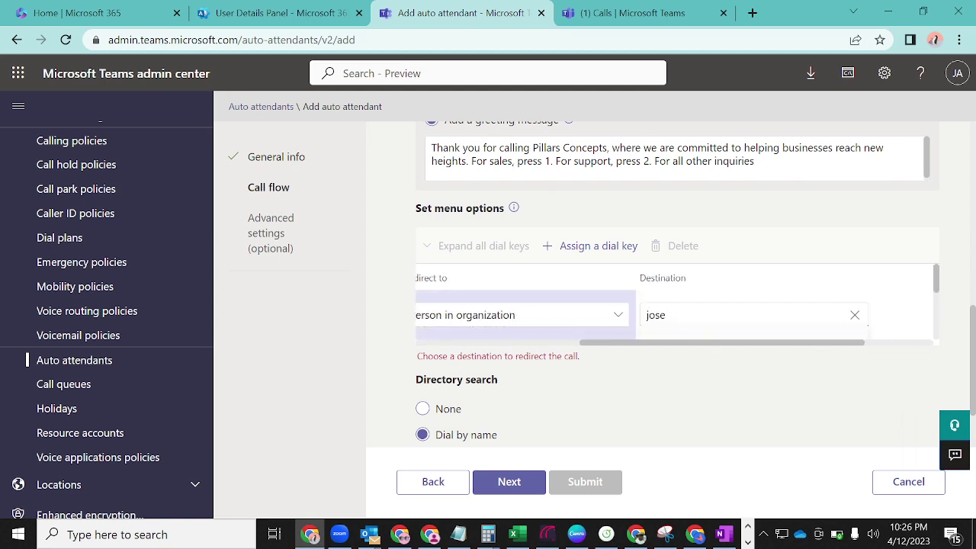
text(ph)
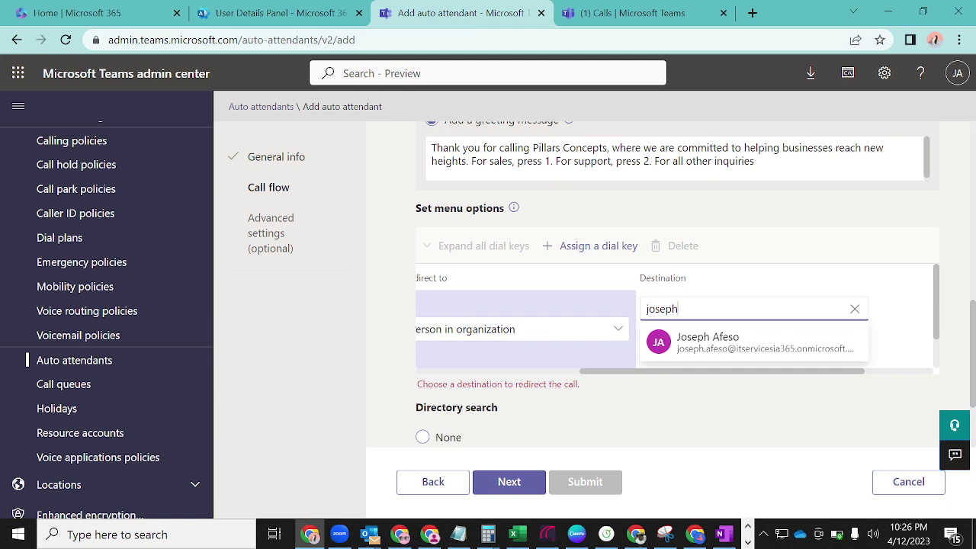
click(726, 337)
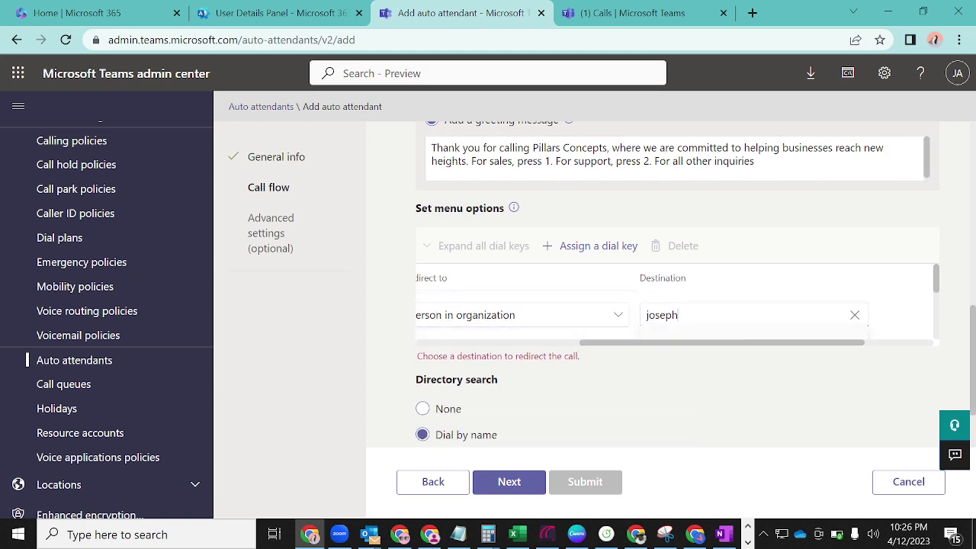
key(Return)
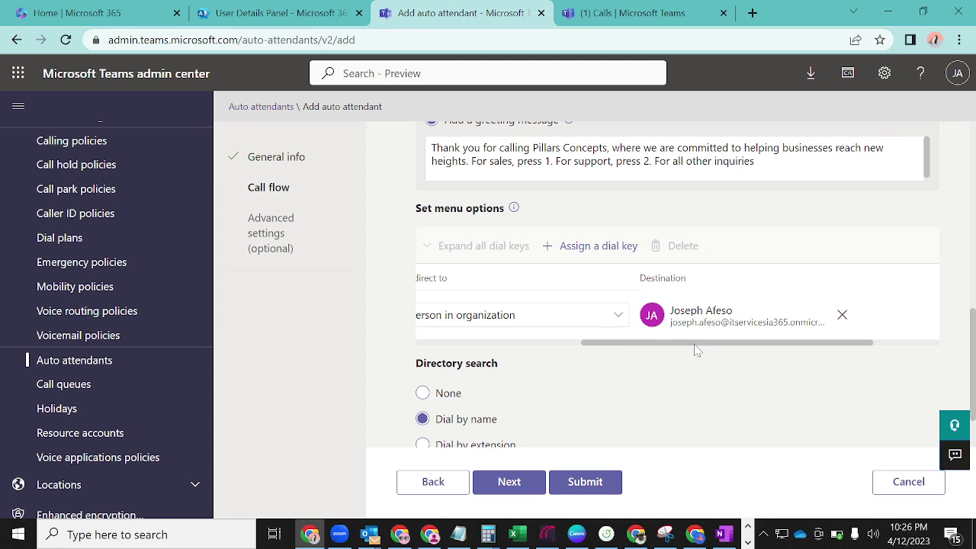
drag(694, 344, 524, 347)
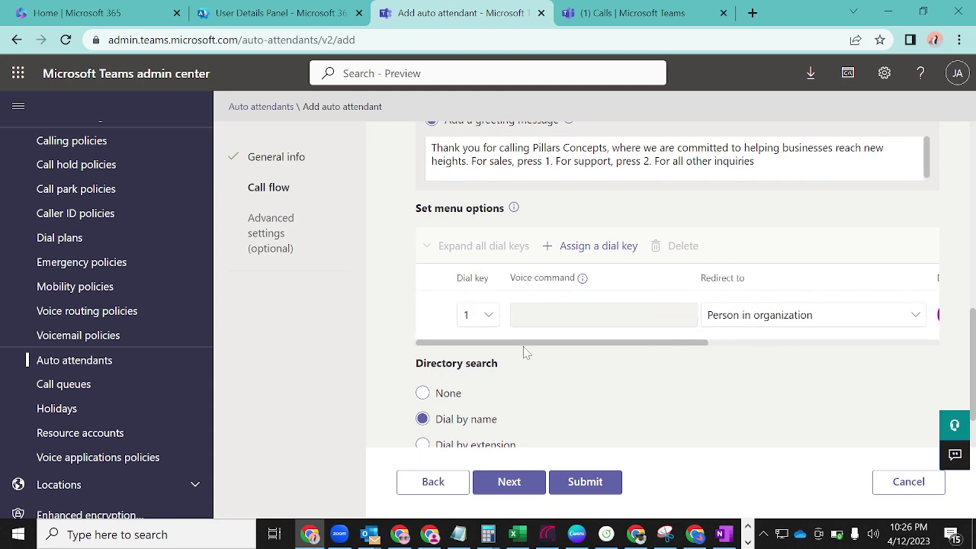
- Add dial key 2 redirecting to the same person in the organization as key 1
click(598, 246)
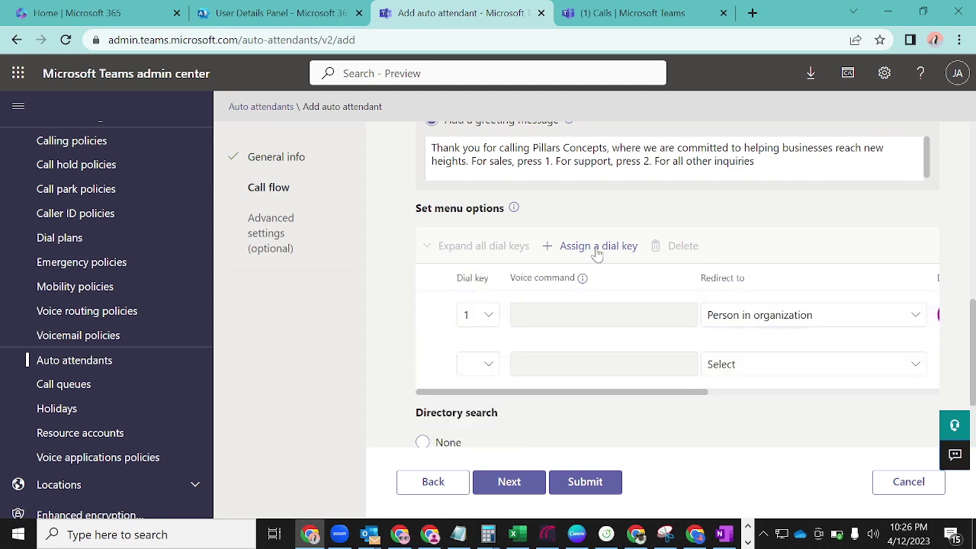
click(489, 366)
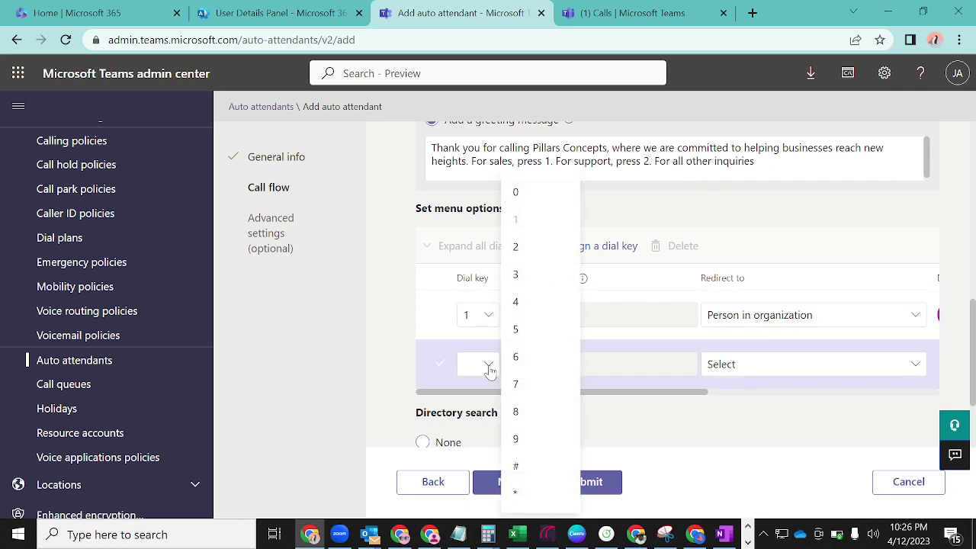
click(531, 247)
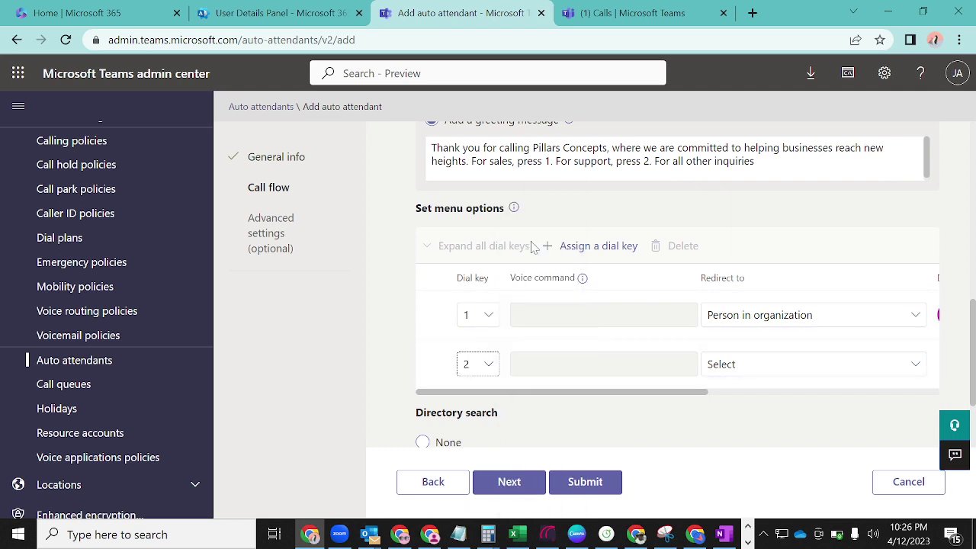
click(813, 369)
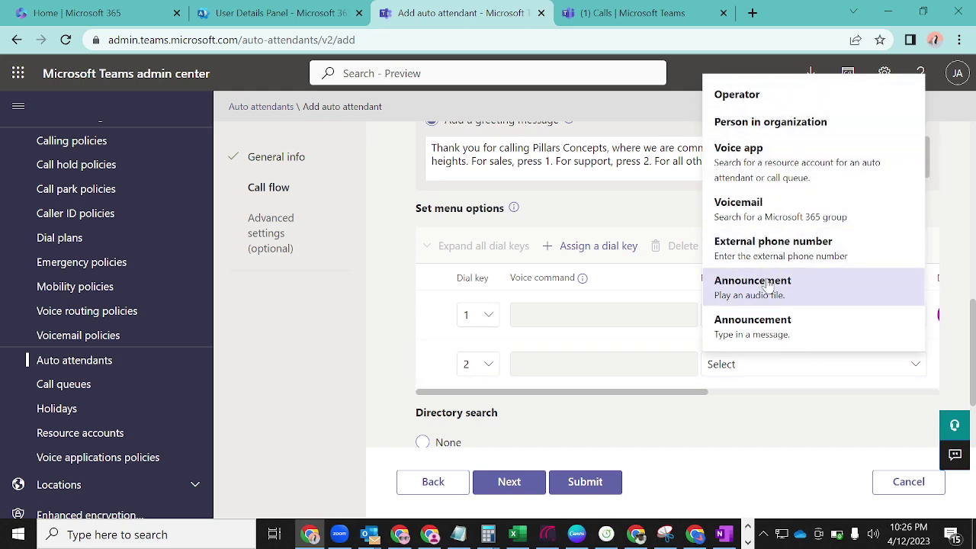
click(747, 122)
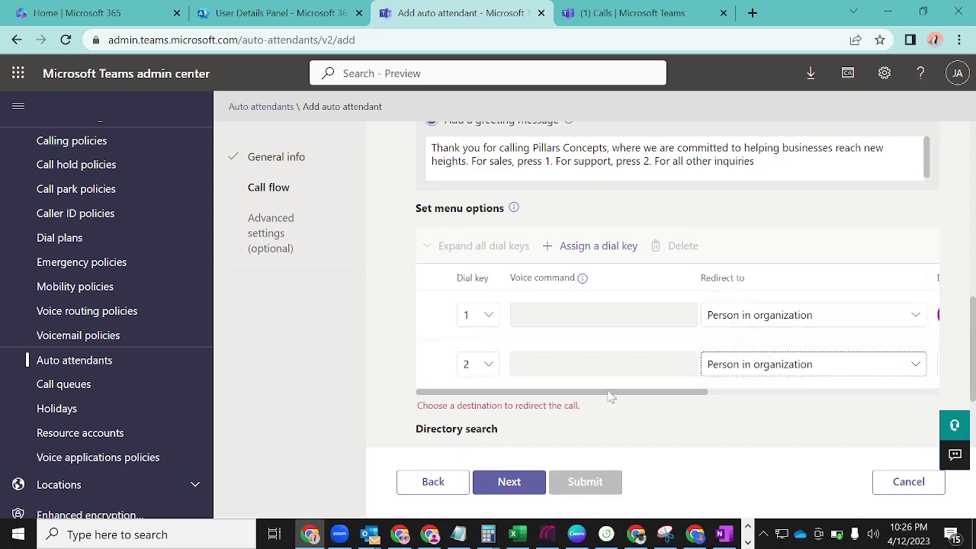
drag(610, 396, 809, 393)
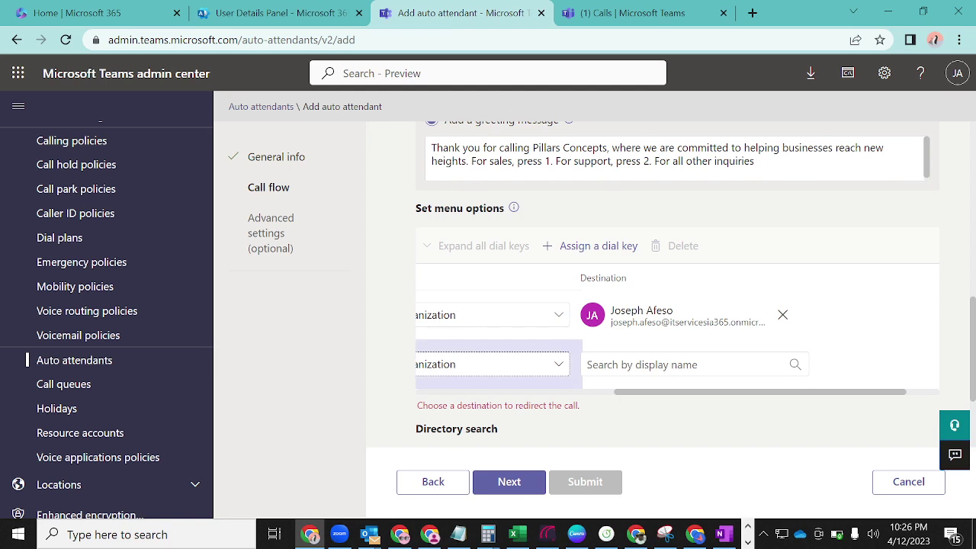
click(648, 365)
text(jos)
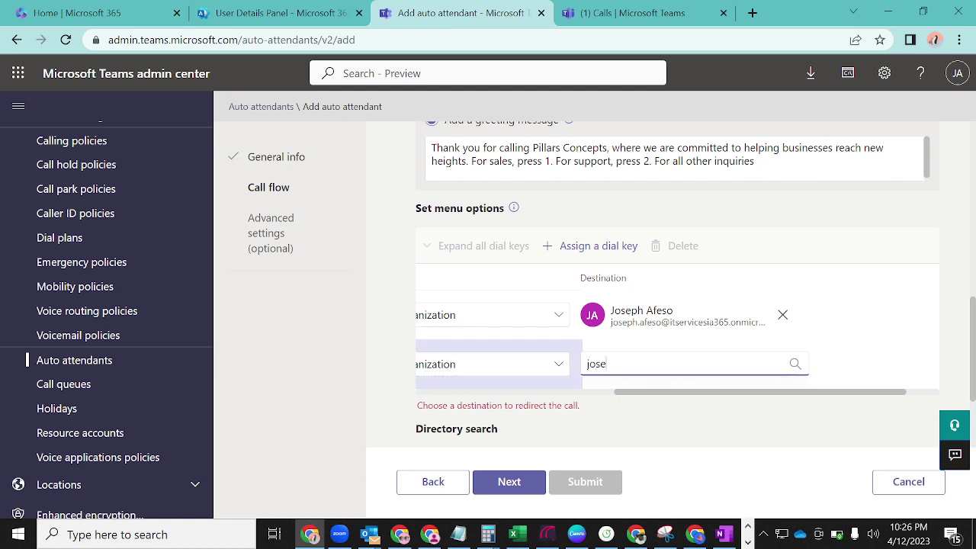
text(e)
click(680, 400)
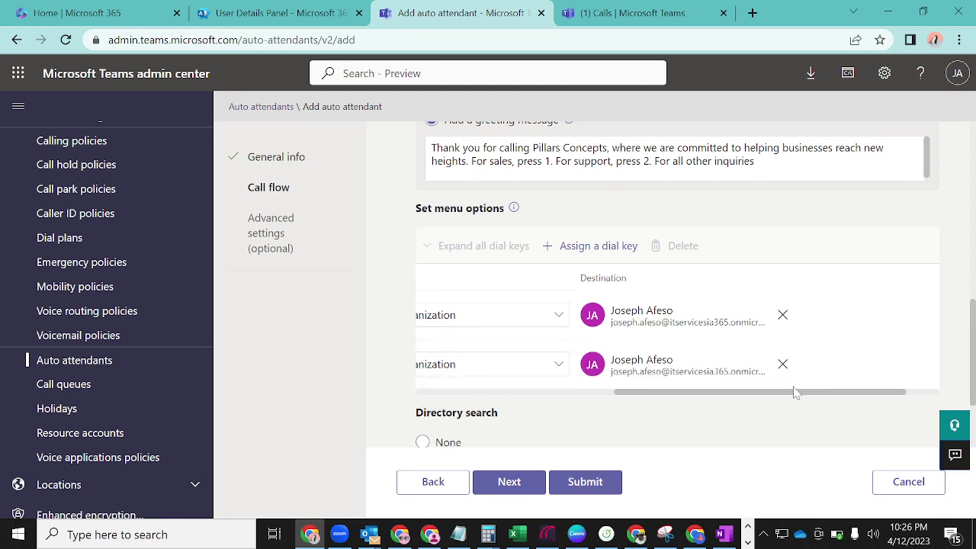
drag(790, 393, 558, 416)
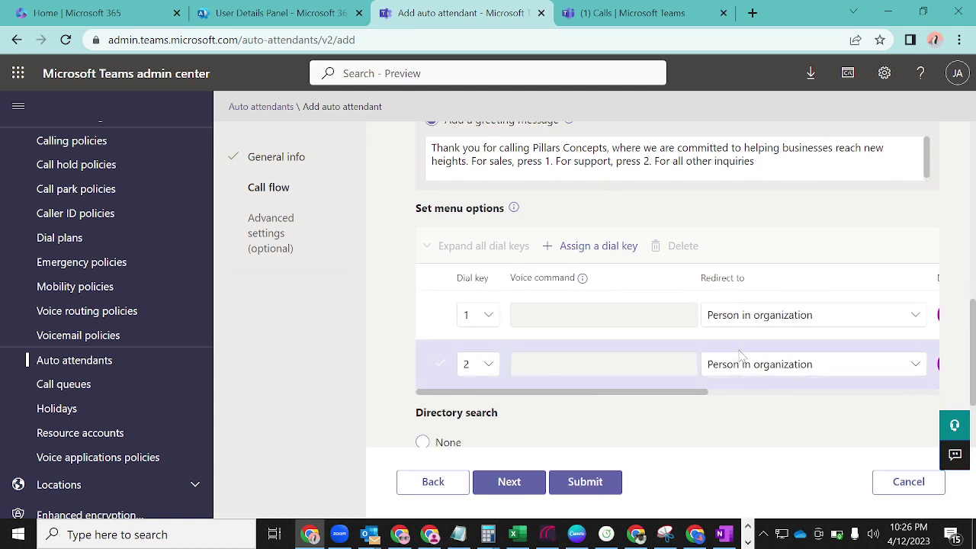
scroll(972, 329, up, 1)
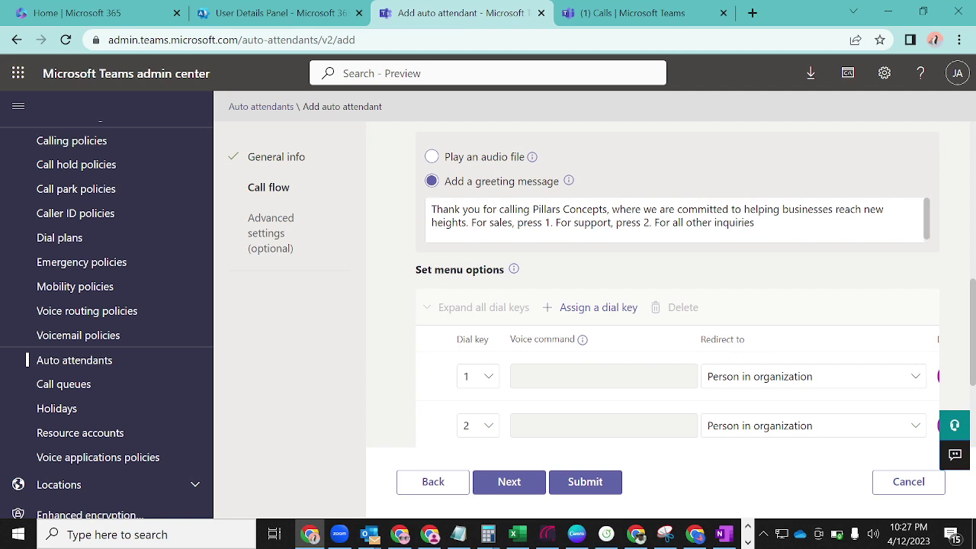
drag(972, 296, 973, 365)
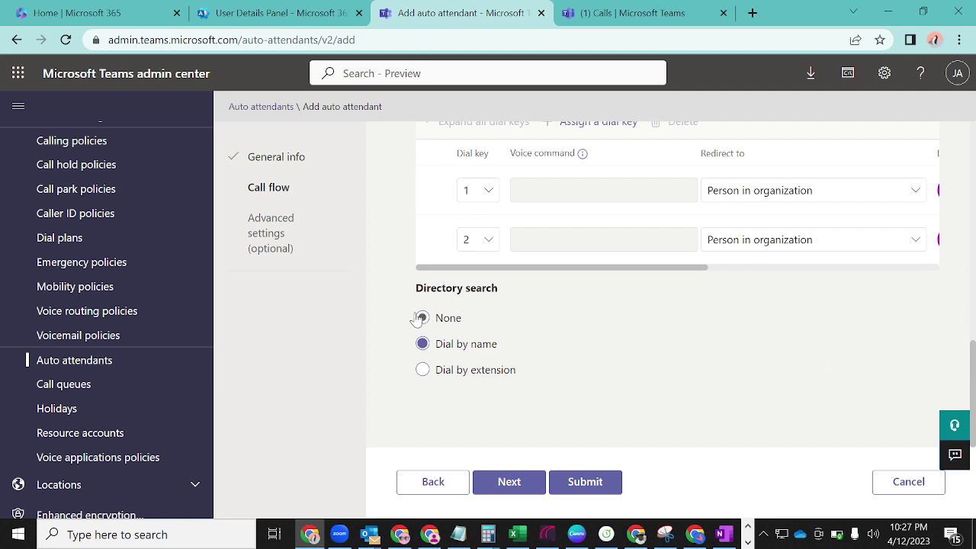
- Pass the business hours step, leaving after-hours at no greeting and Disconnect
click(517, 482)
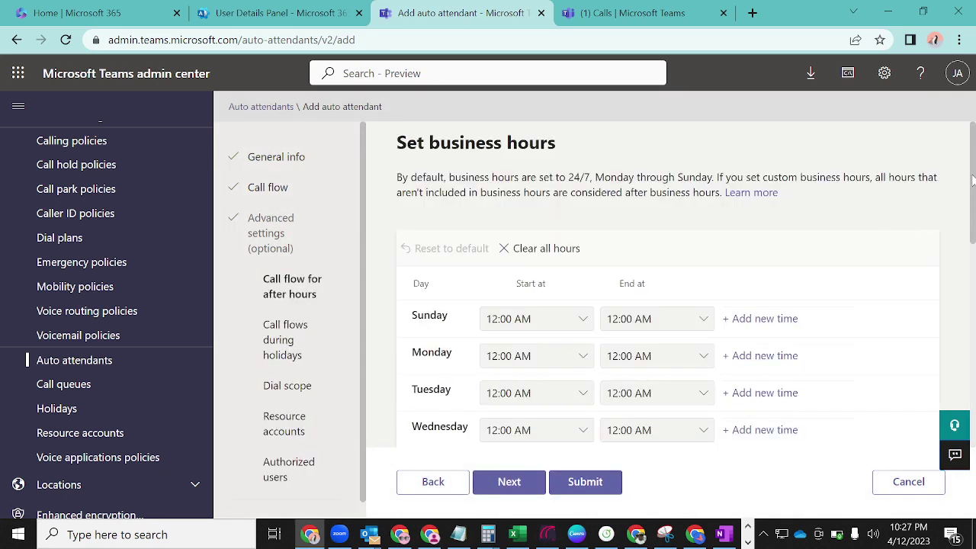
drag(973, 179, 972, 212)
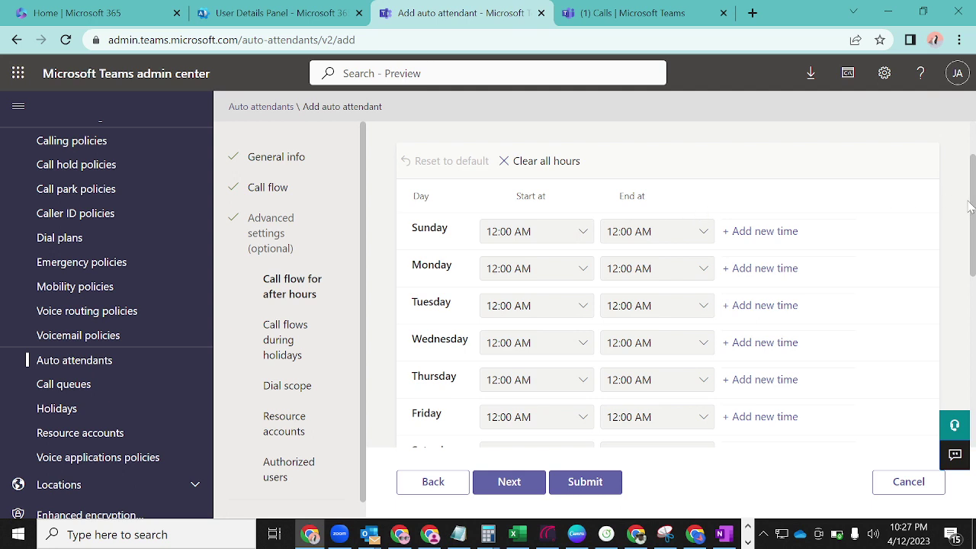
drag(973, 207, 974, 371)
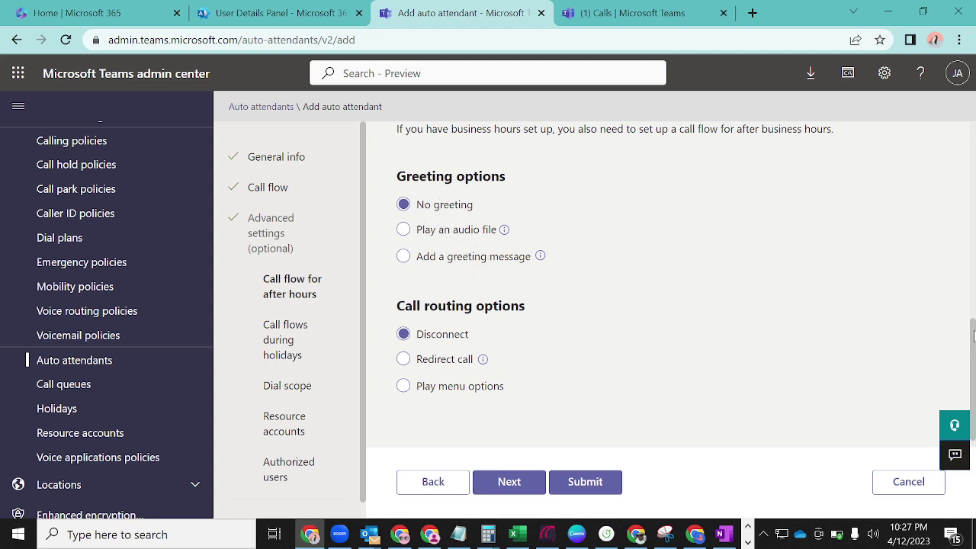
drag(973, 335, 969, 284)
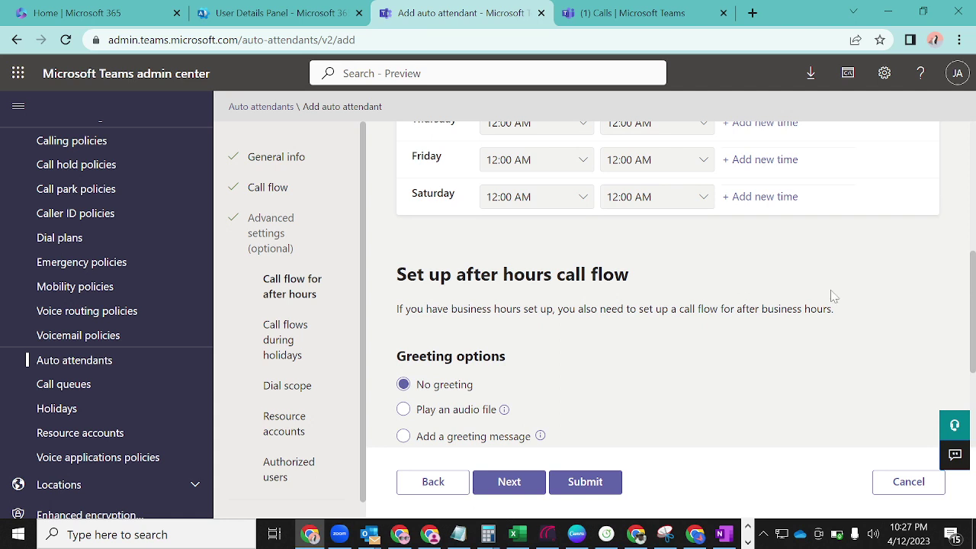
drag(974, 284, 973, 375)
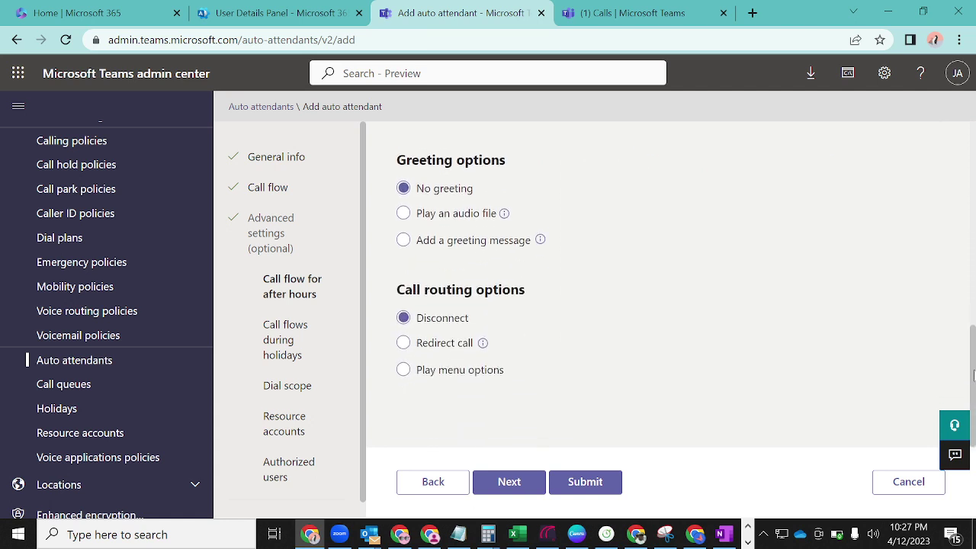
click(497, 484)
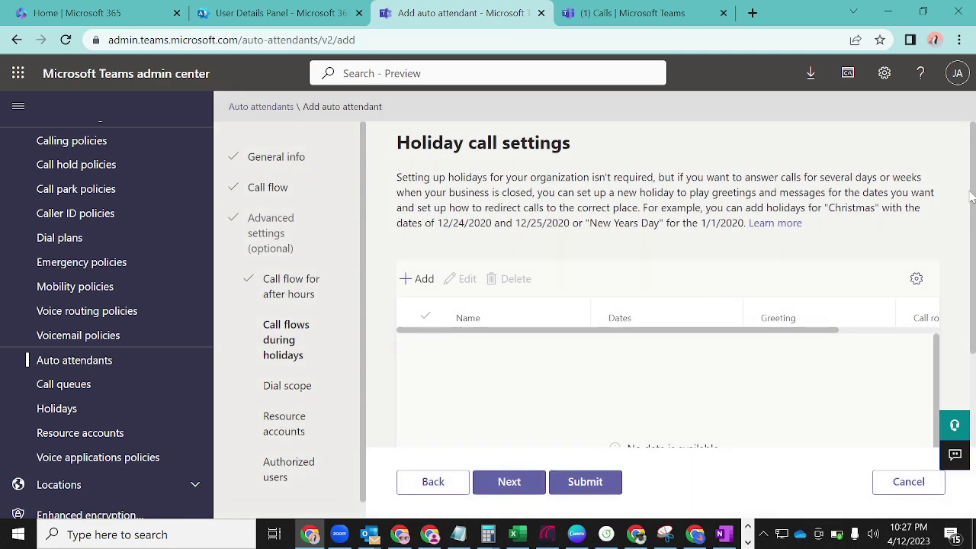
- Skip holiday settings and keep dial scope at all online users with no exclusions
mouse_move(971, 197)
mouse_down()
mouse_move(971, 221)
mouse_move(971, 210)
mouse_up()
scroll(971, 259, down, 1)
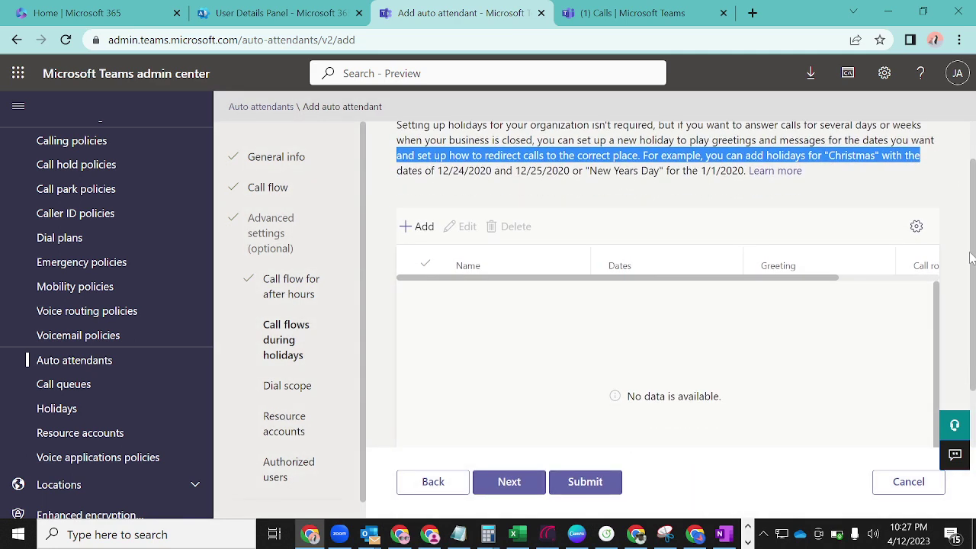
scroll(971, 259, up, 1)
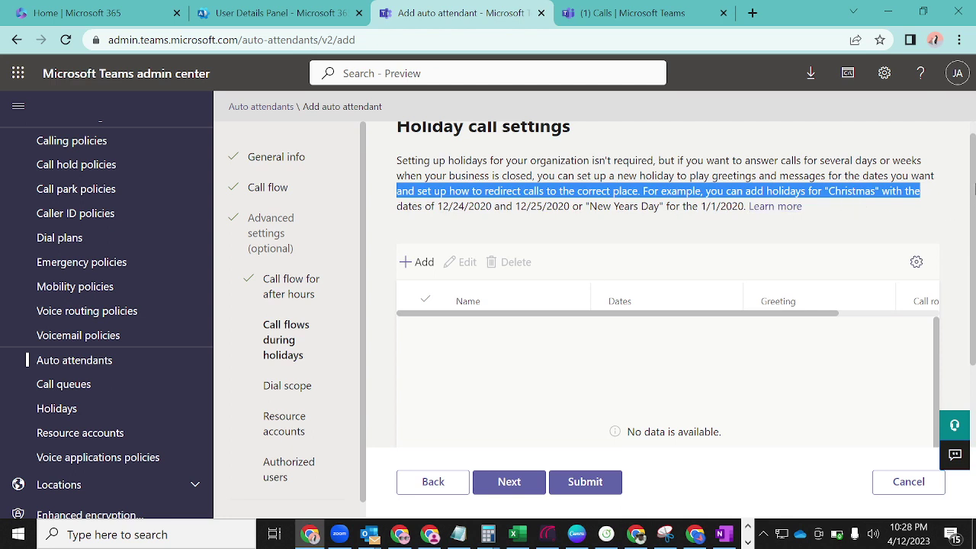
drag(973, 193, 972, 288)
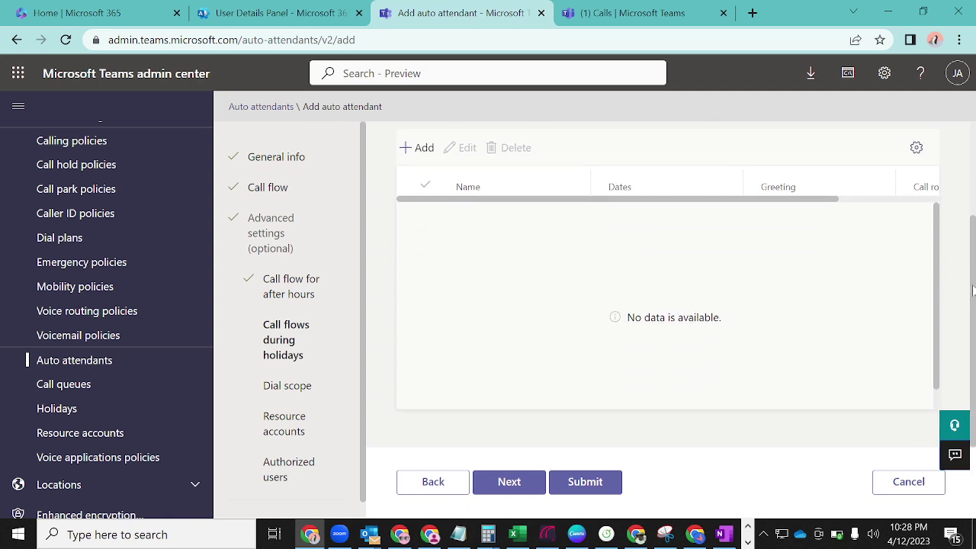
click(523, 486)
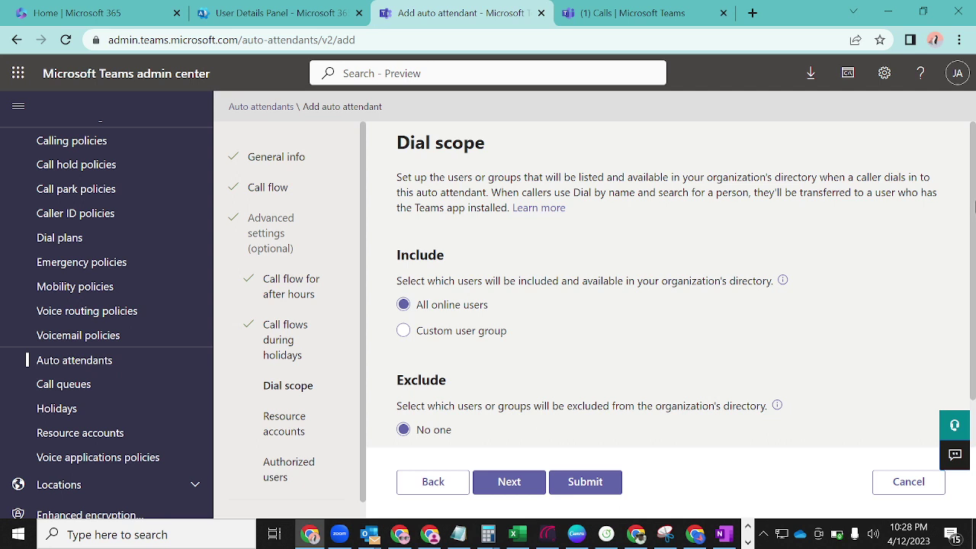
drag(975, 204, 975, 283)
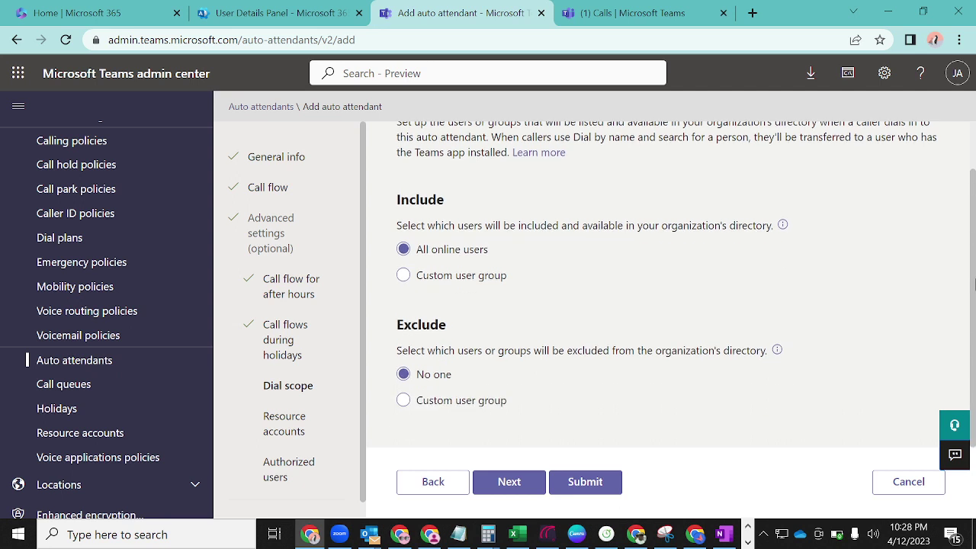
click(508, 484)
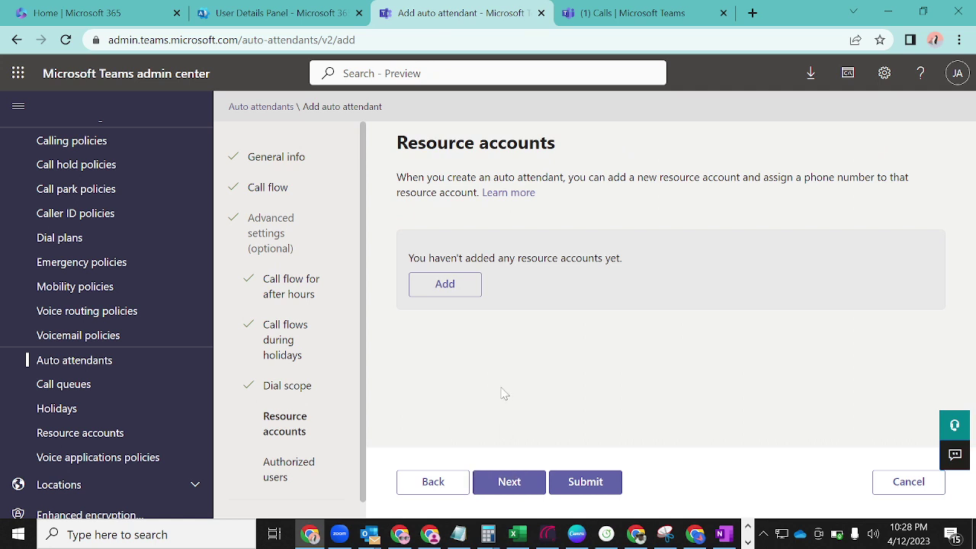
- Add the Pillars AA resource account to the auto attendant
click(453, 287)
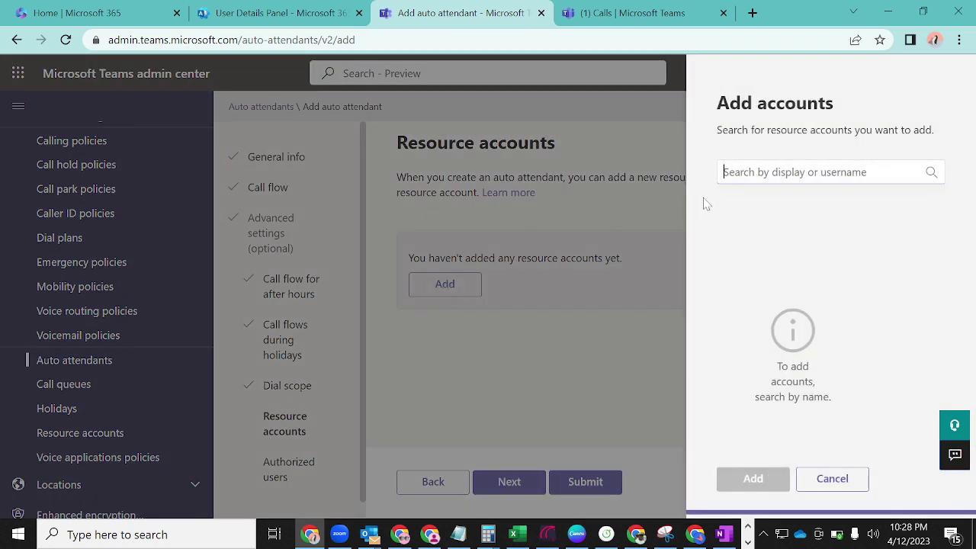
text(pill)
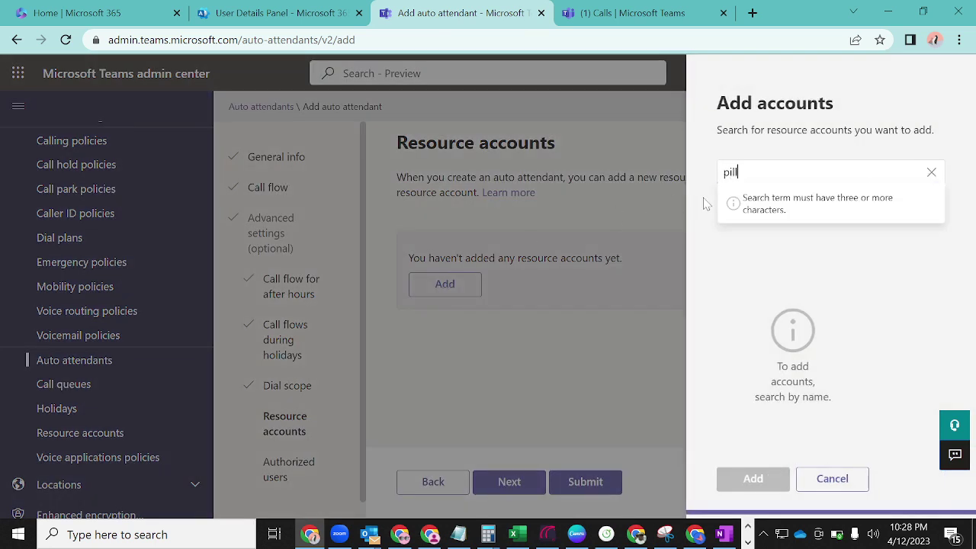
text(ar)
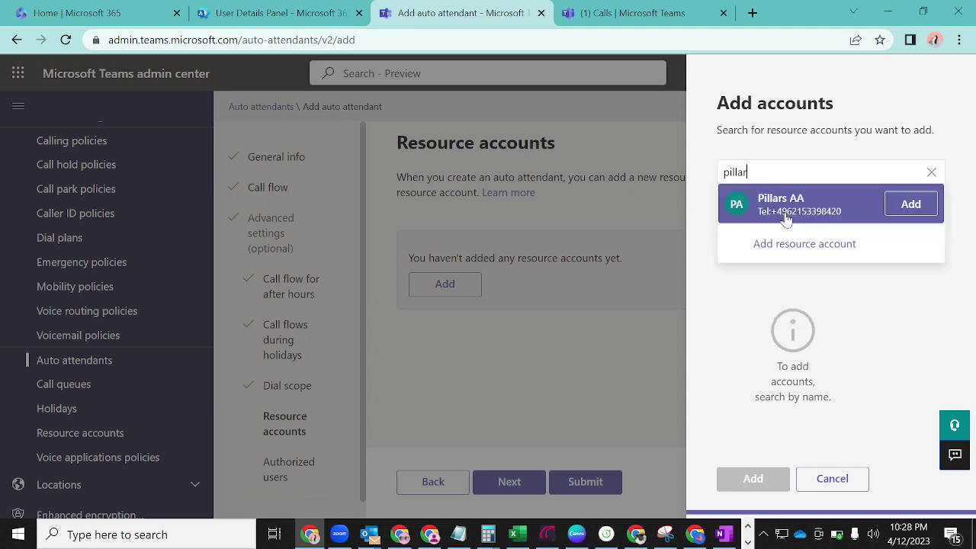
click(910, 205)
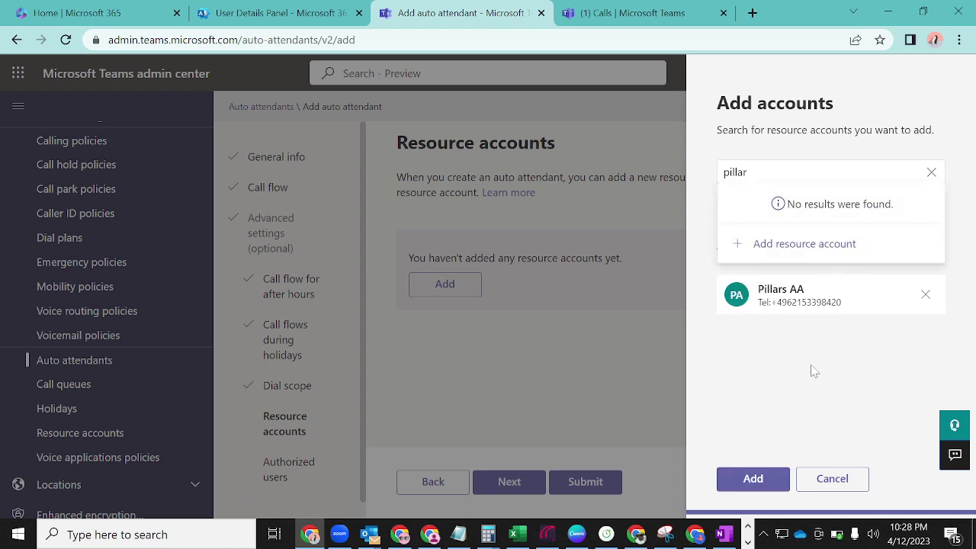
click(753, 480)
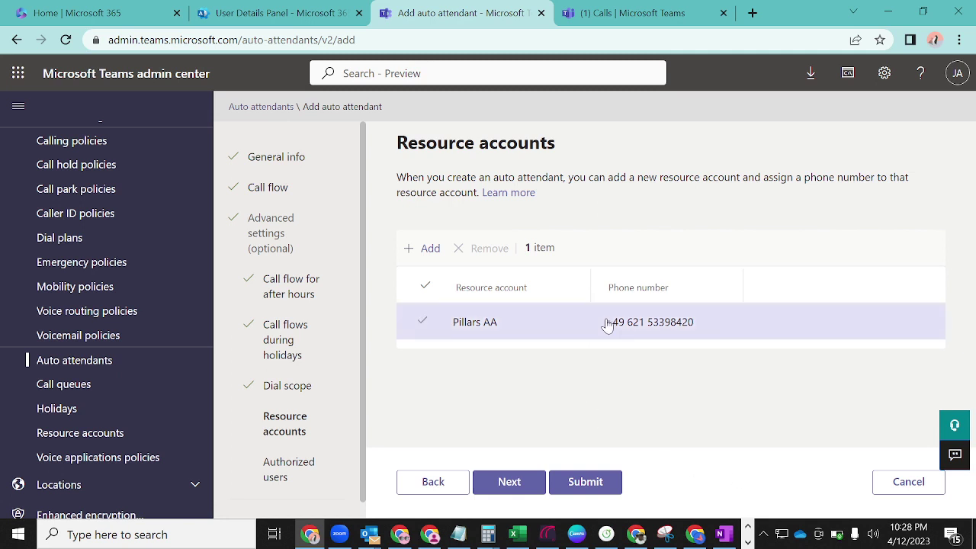
- Deselect the Pillars AA row and submit the new auto attendant
drag(695, 324, 610, 330)
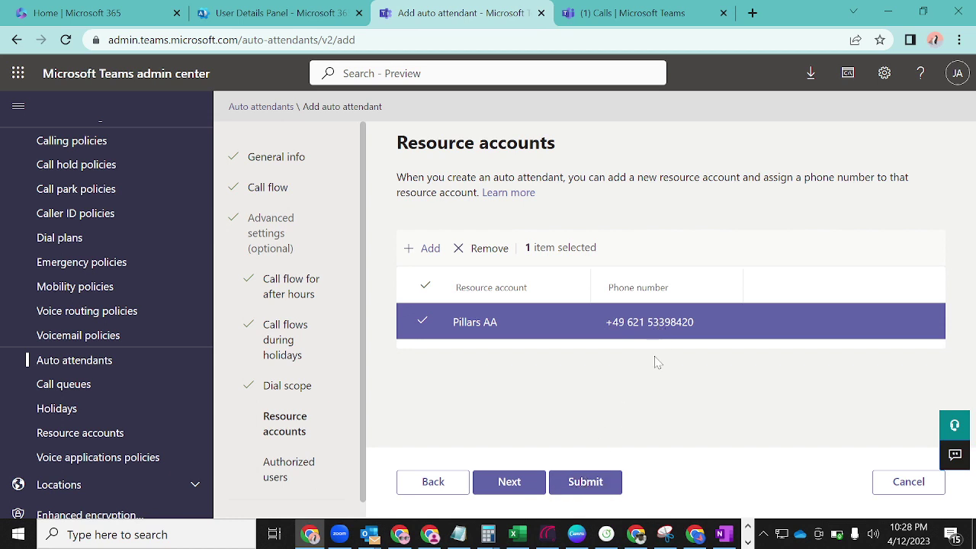
drag(693, 328, 610, 331)
click(610, 331)
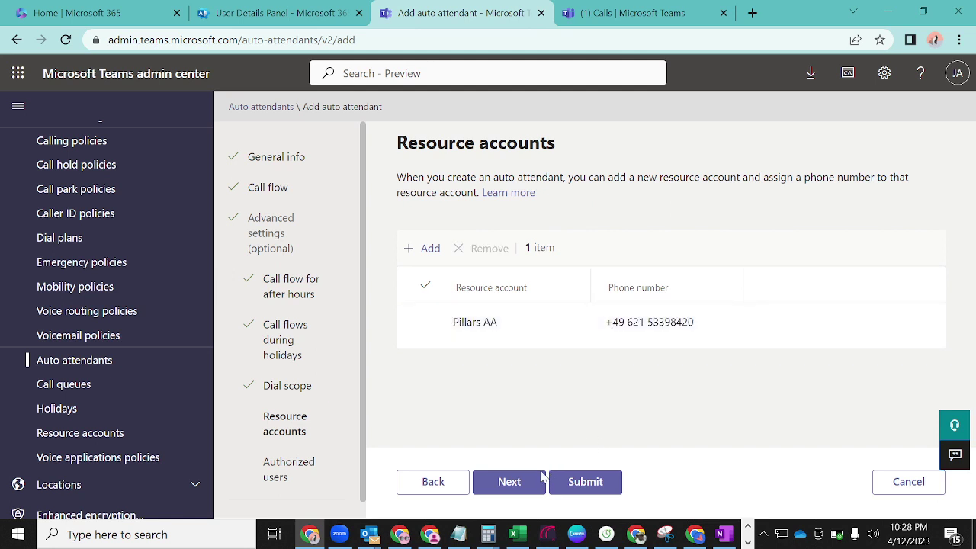
click(578, 483)
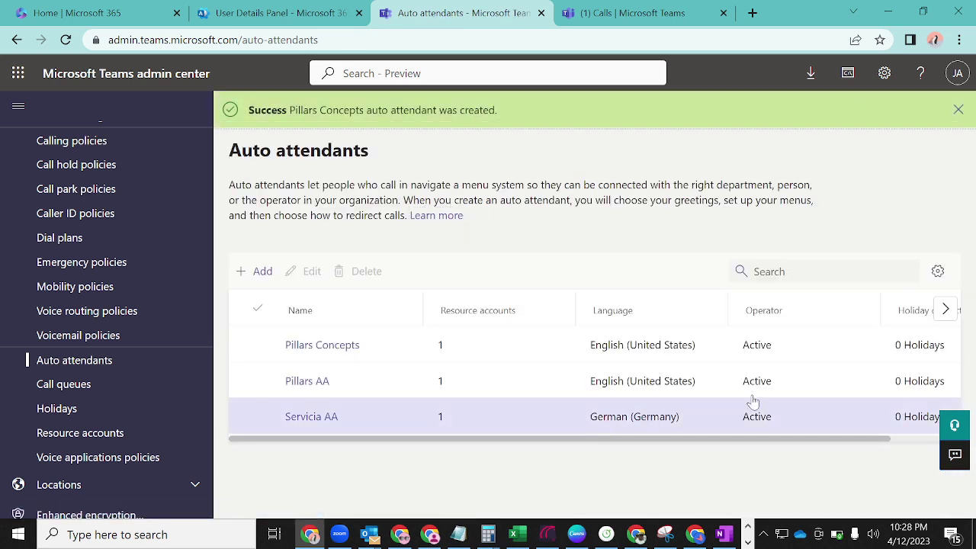
- Check the list shows Pillars Concepts alongside Pillars AA and Servicia AA
drag(608, 440, 704, 430)
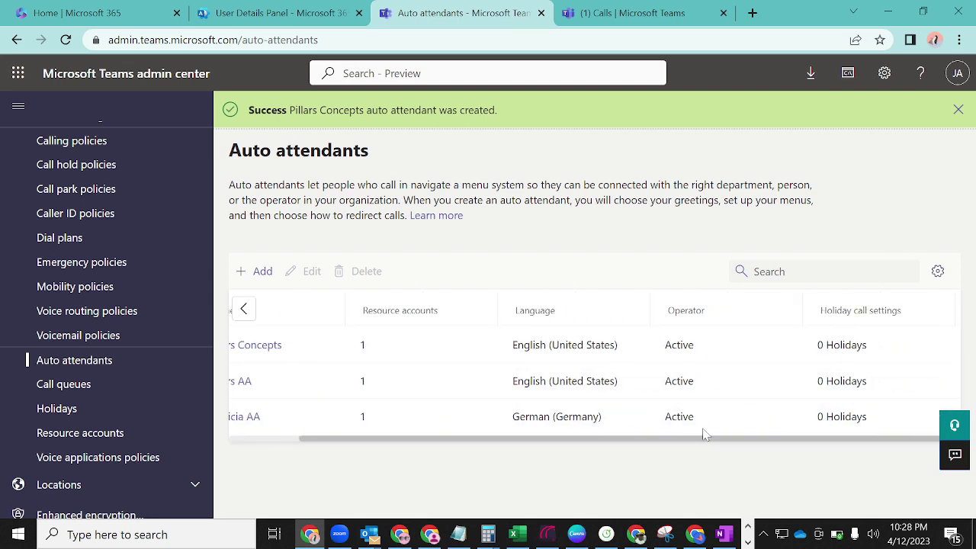
drag(434, 440, 431, 441)
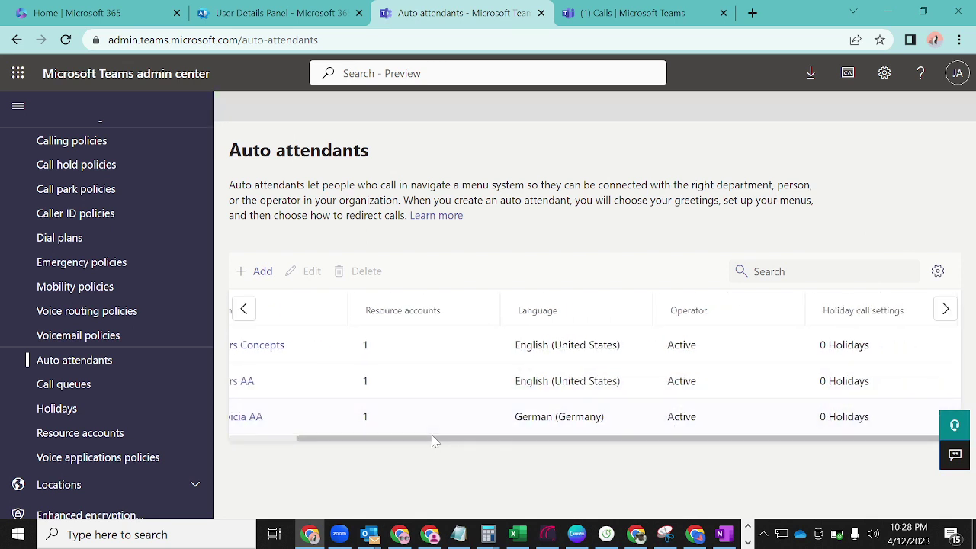
click(326, 441)
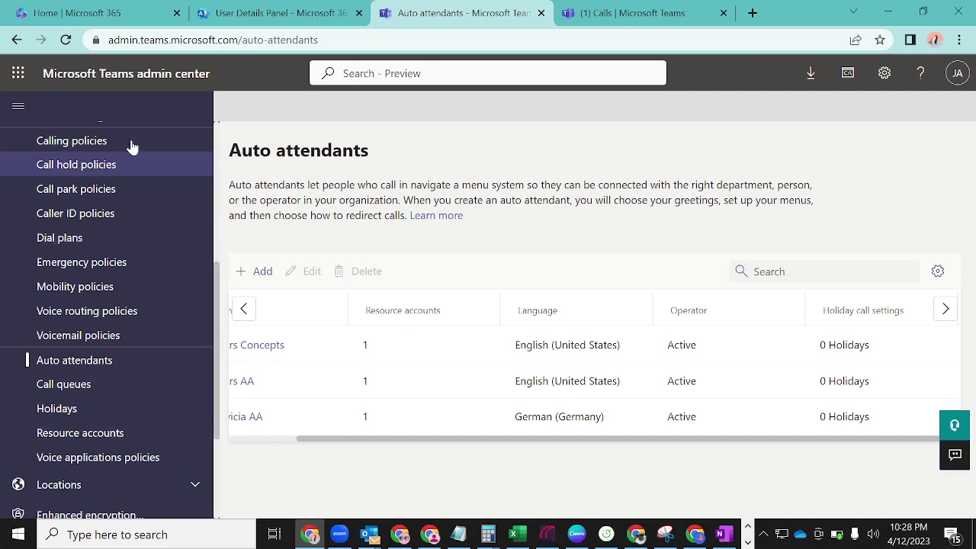
click(22, 109)
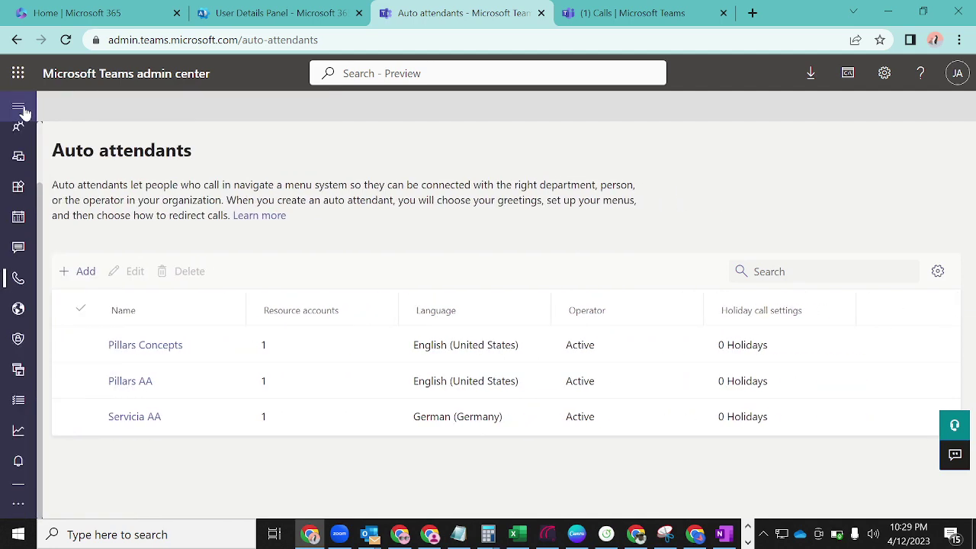
click(18, 108)
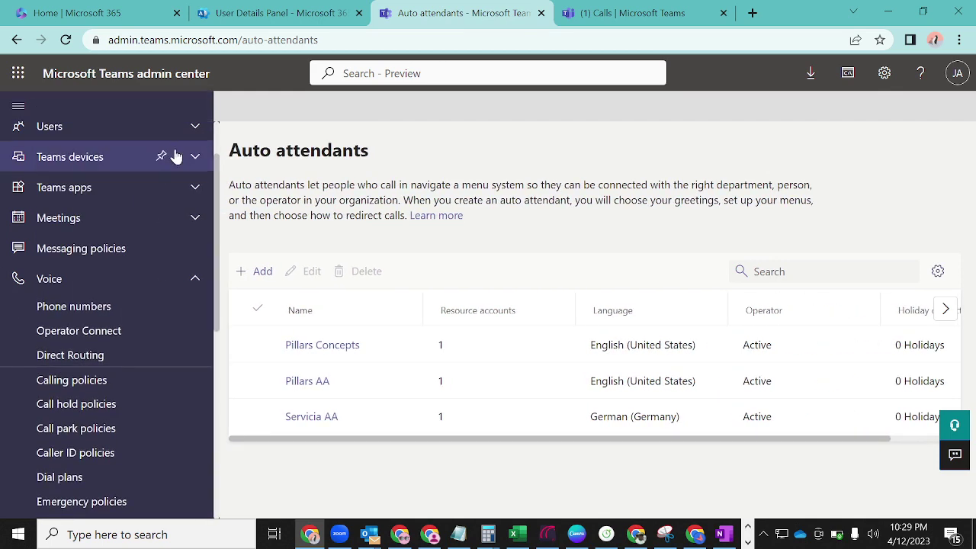
drag(217, 190, 217, 349)
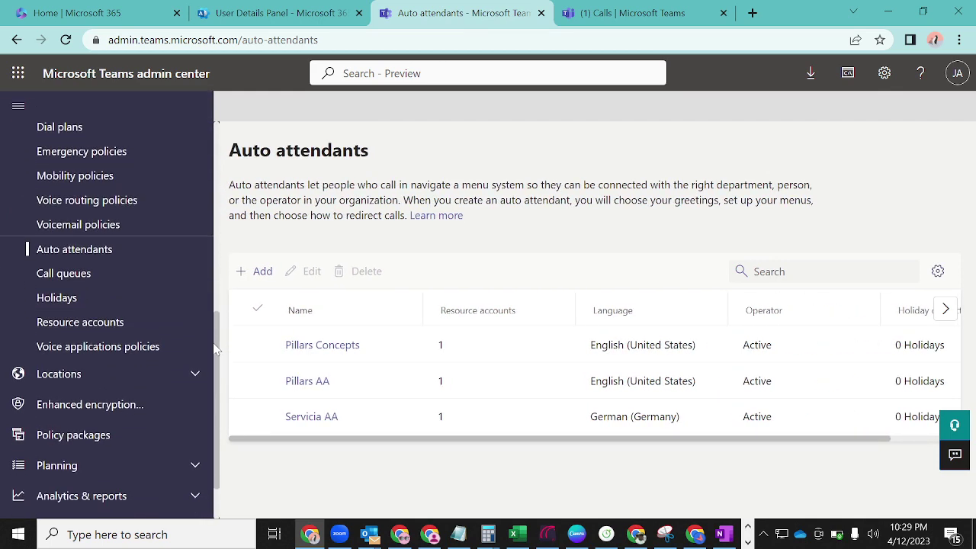
- Open Voice > Resource accounts and select the Pillars AA phone number to copy
click(82, 323)
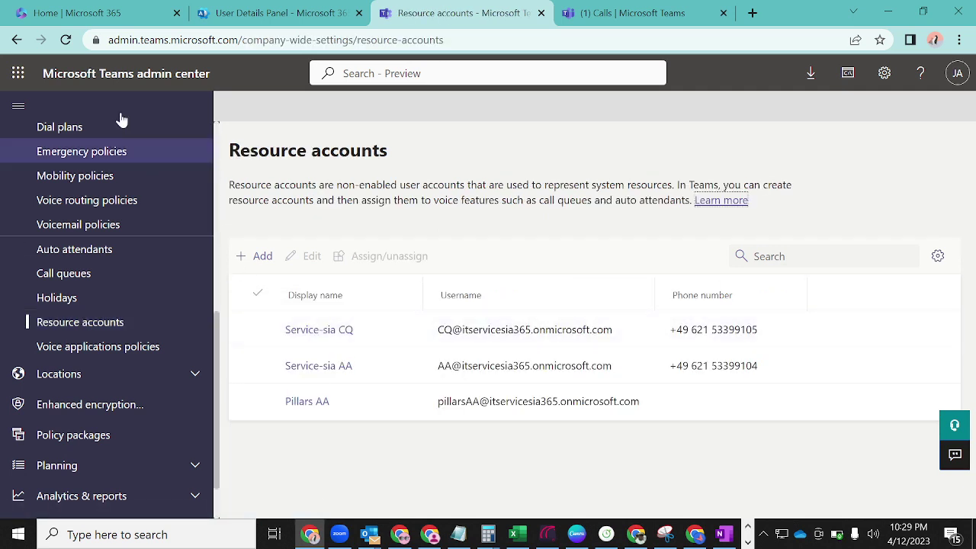
click(65, 43)
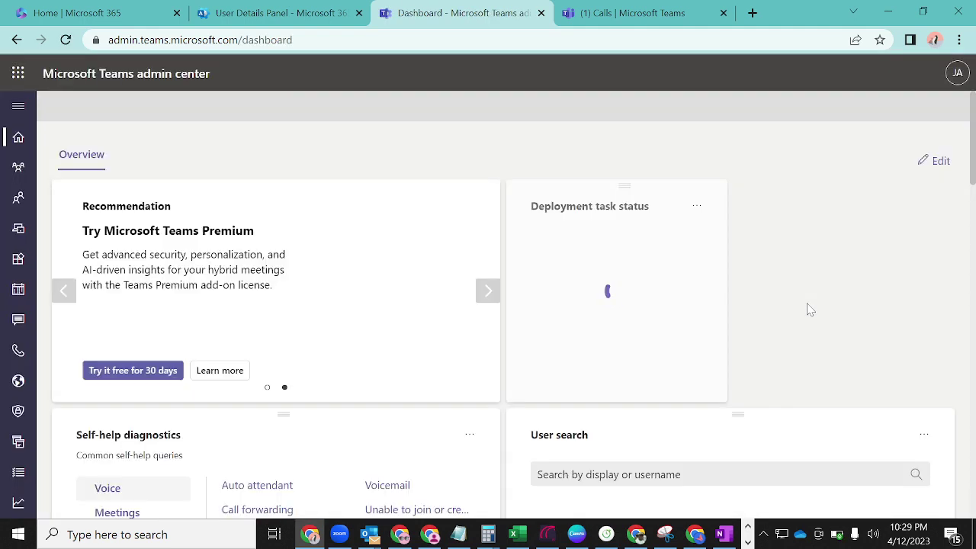
click(20, 107)
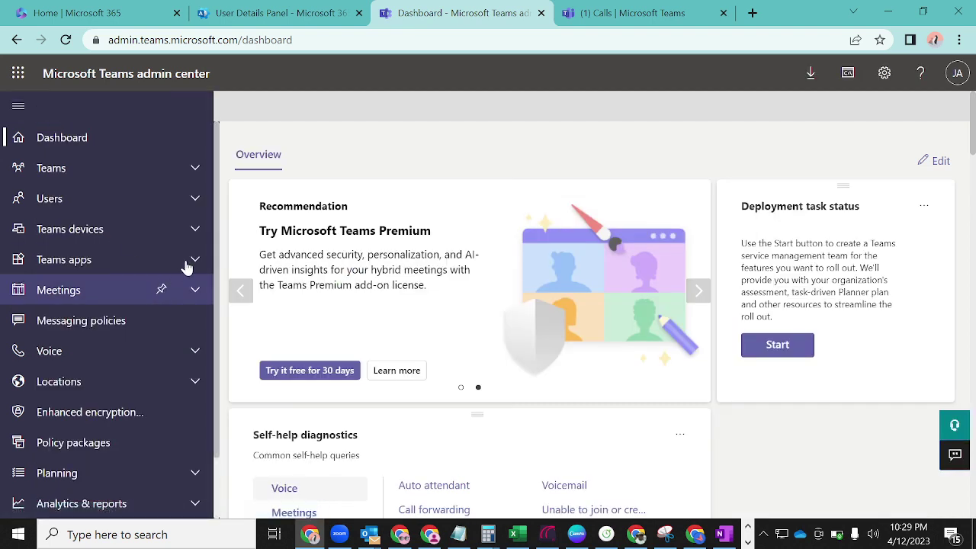
scroll(202, 404, down, 1)
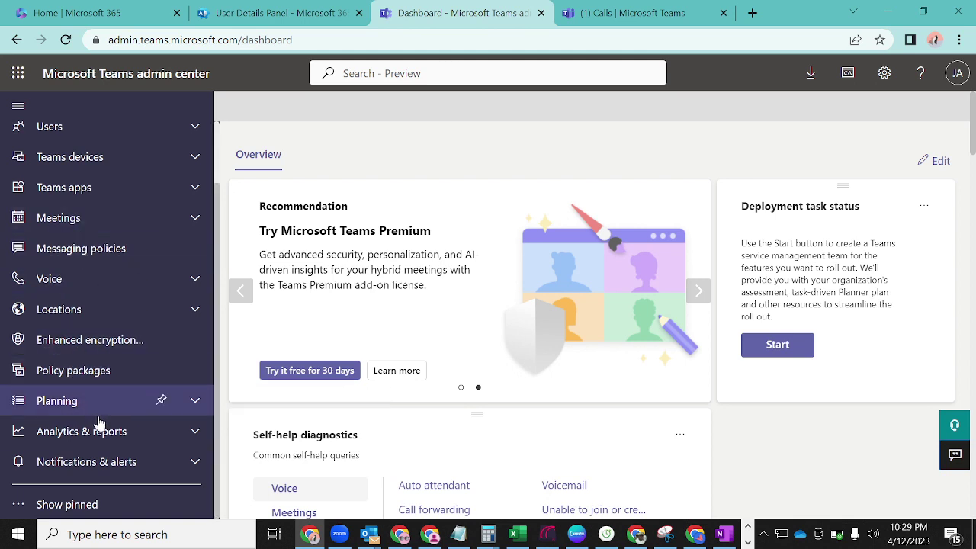
click(89, 292)
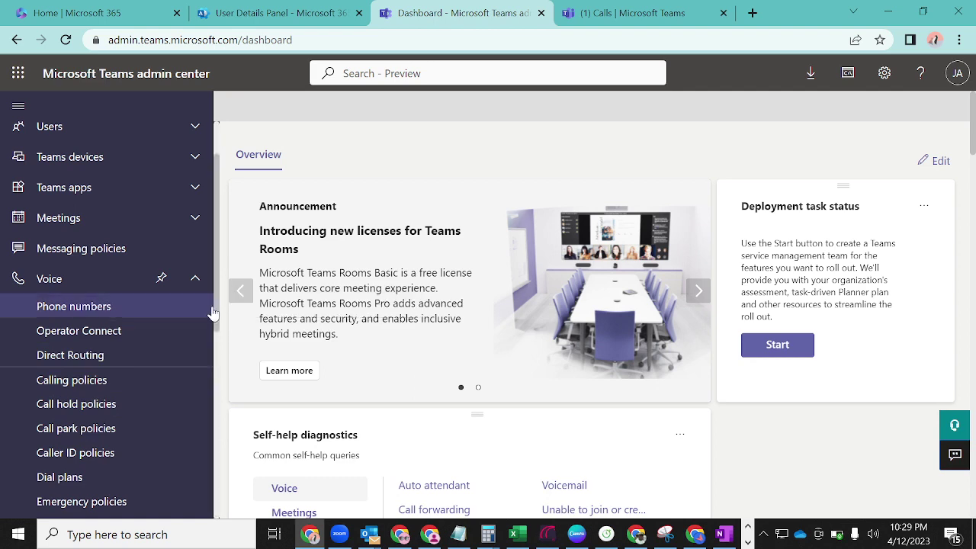
drag(215, 313, 175, 444)
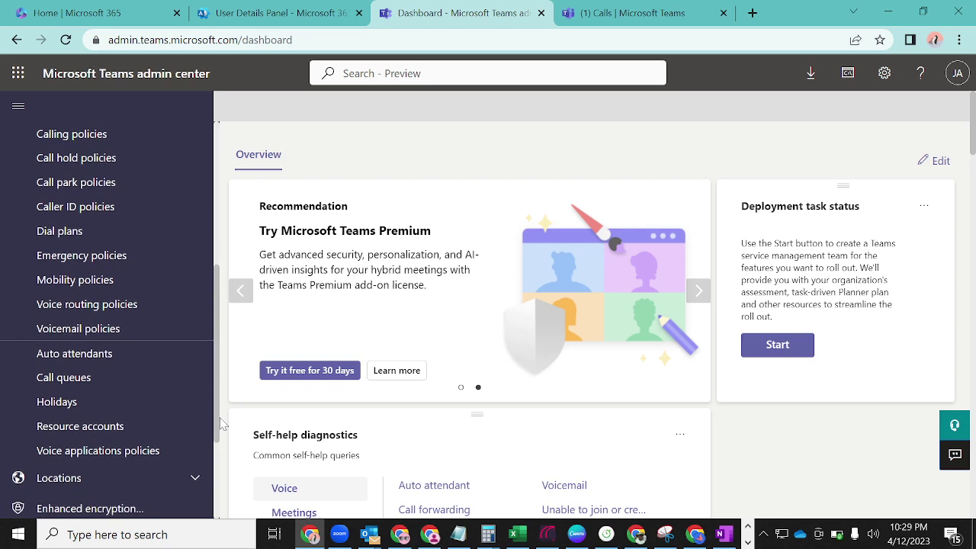
click(105, 425)
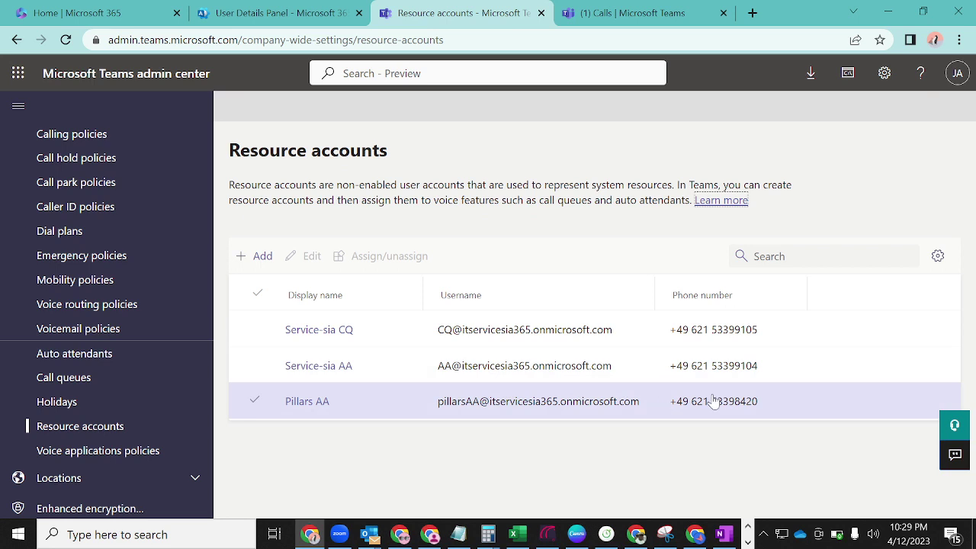
drag(766, 406, 672, 407)
key(ctrl+c)
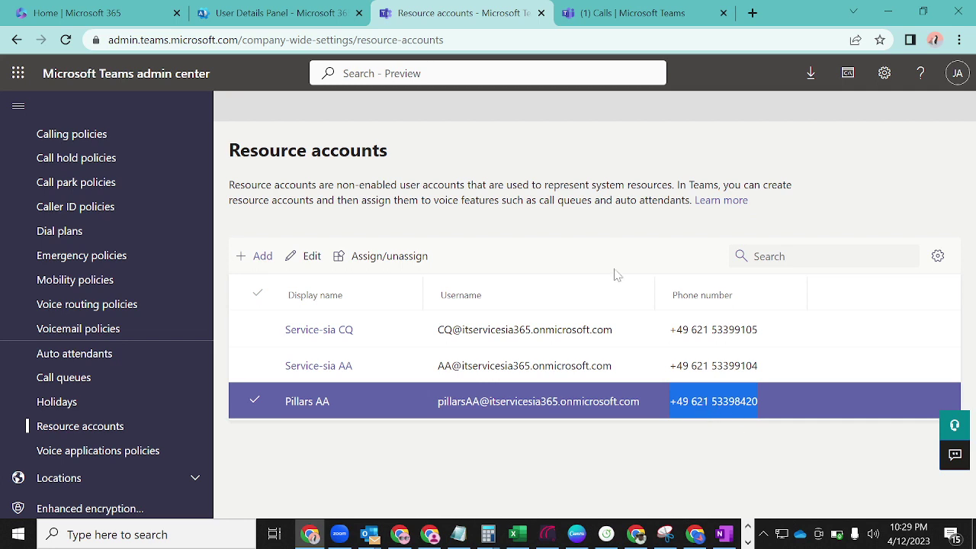
- Call the auto attendant's number from Teams Calls and hang up after about a minute
click(580, 11)
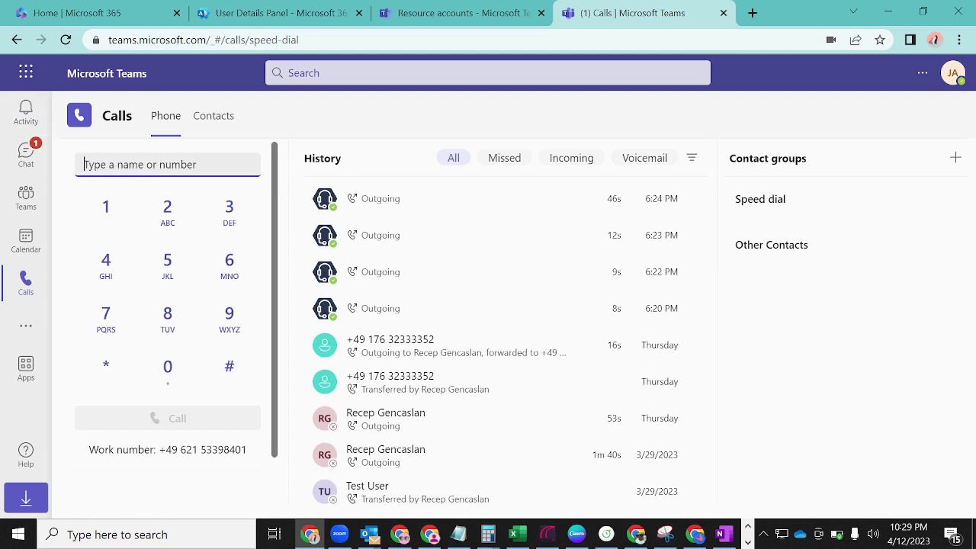
key(ctrl+v)
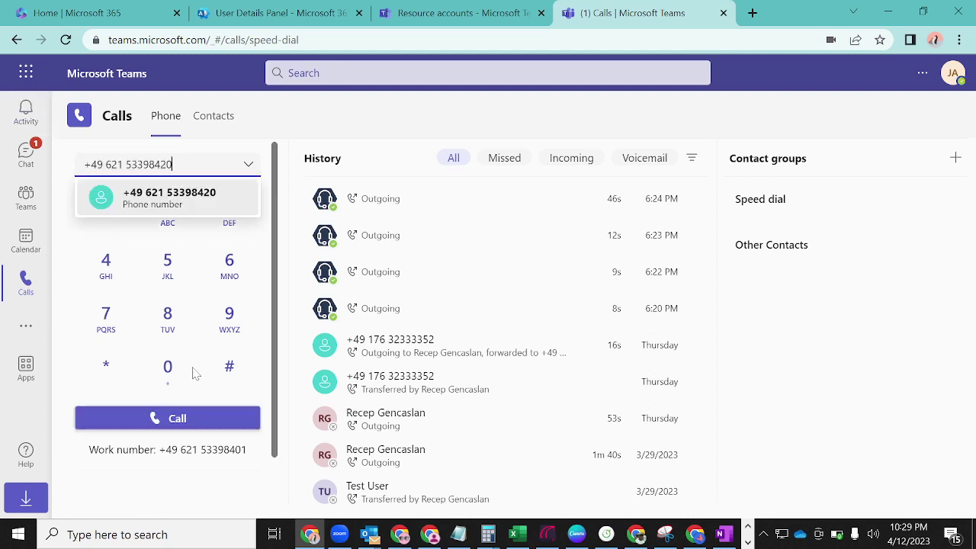
click(186, 419)
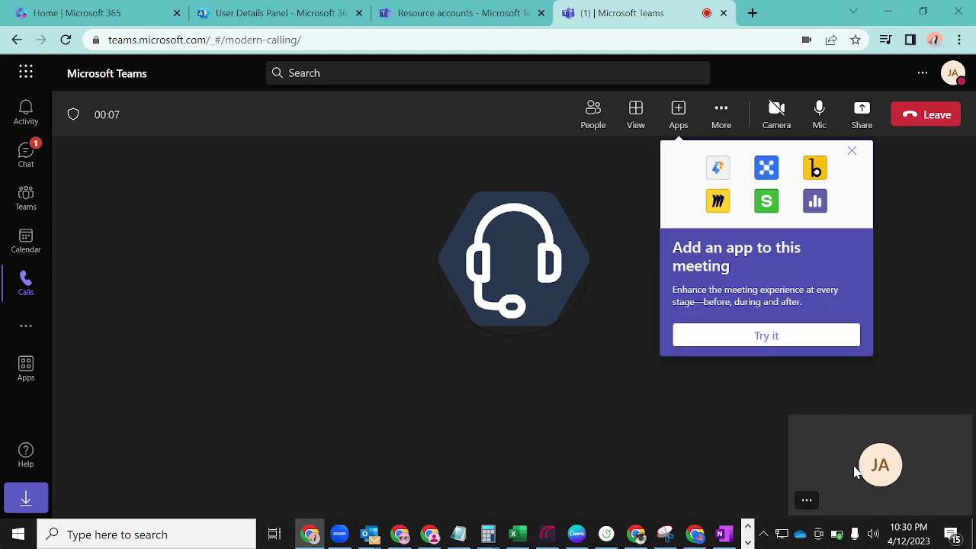
click(852, 152)
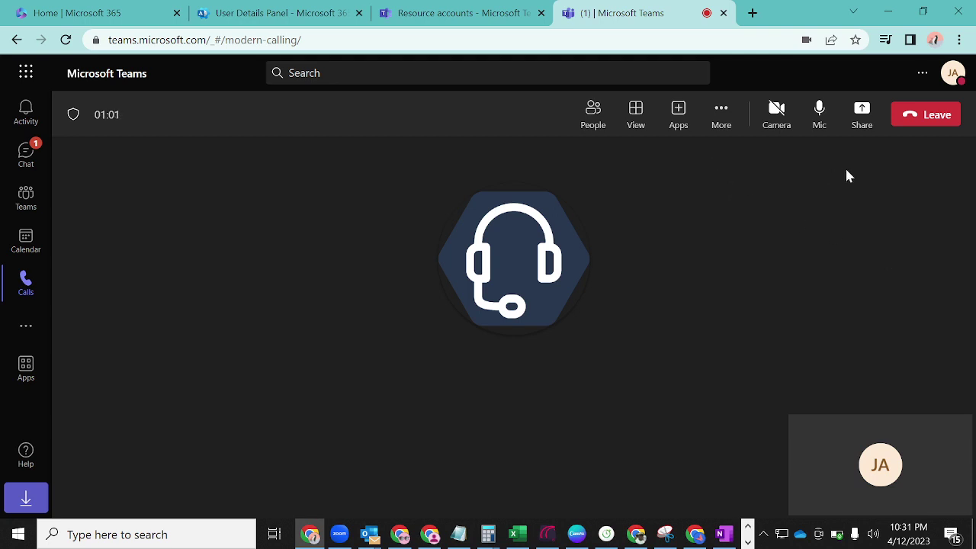
click(917, 123)
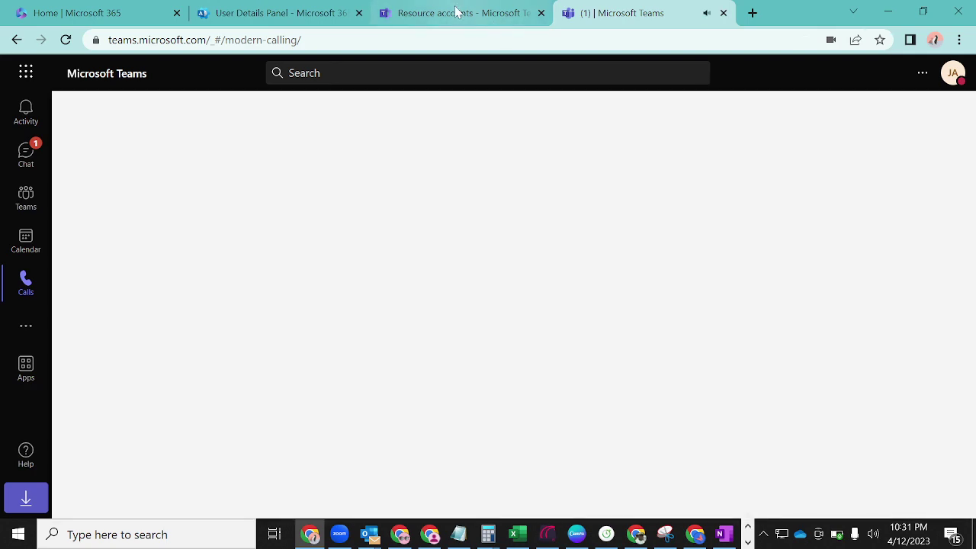
- Go back to the admin center and open the Voice > Auto attendants list
click(456, 13)
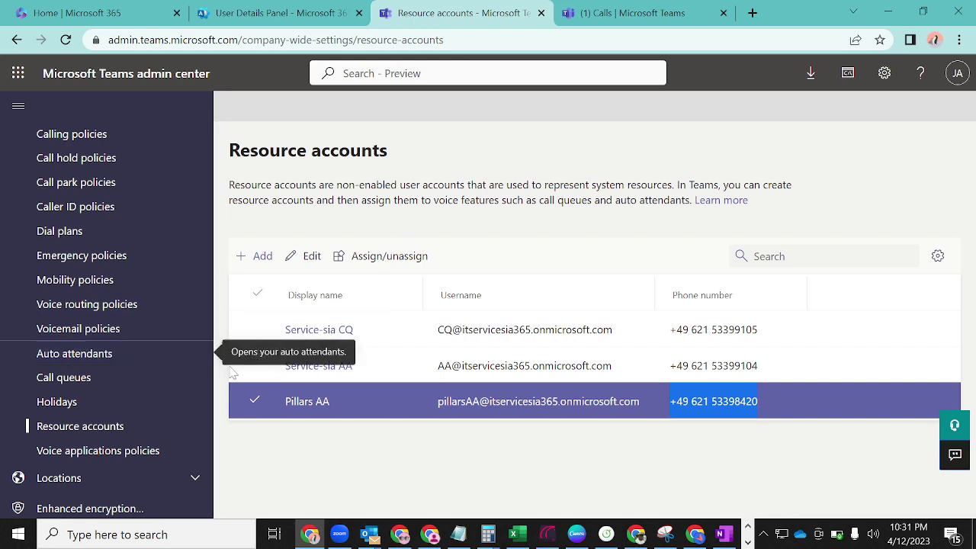
scroll(218, 349, down, 1)
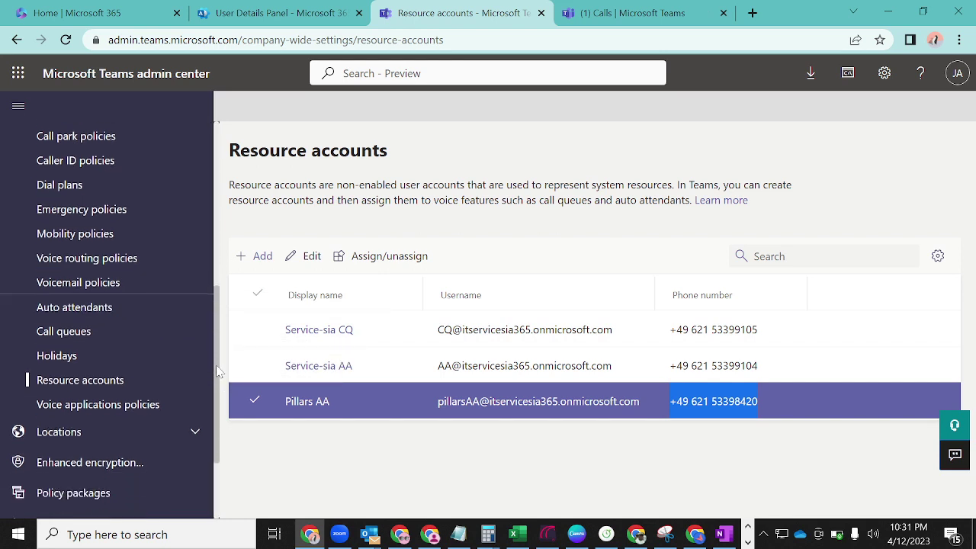
click(89, 313)
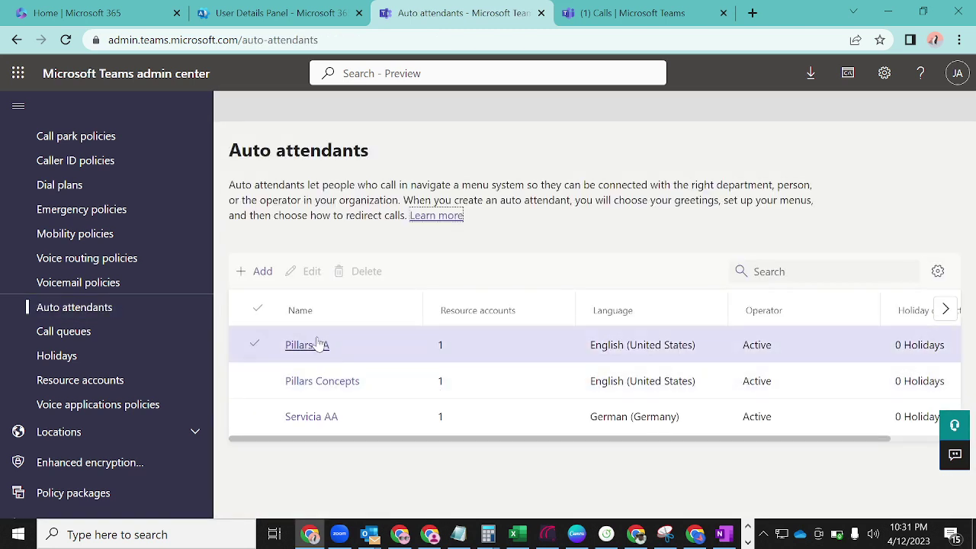
- Open the Pillars Concepts auto attendant for editing and advance to its call flow settings
click(324, 386)
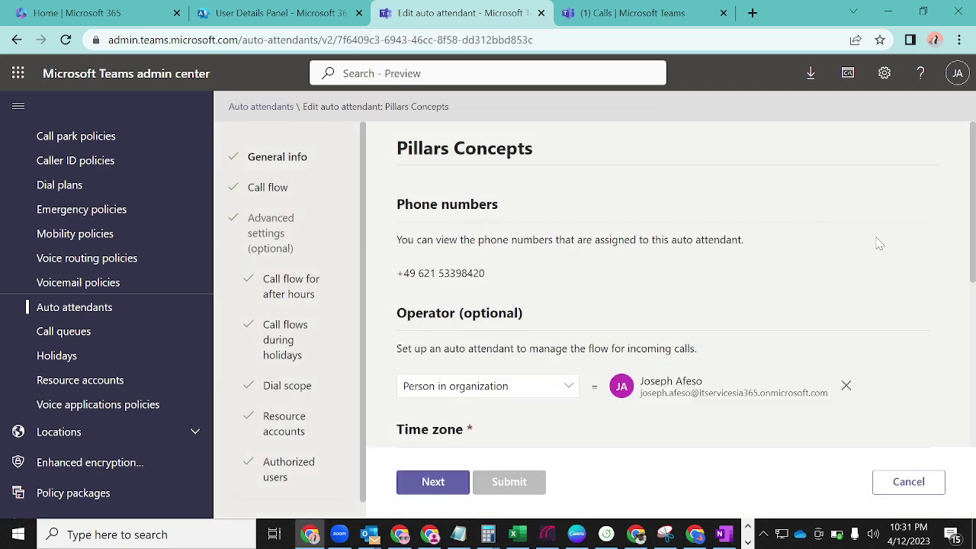
drag(972, 219, 963, 275)
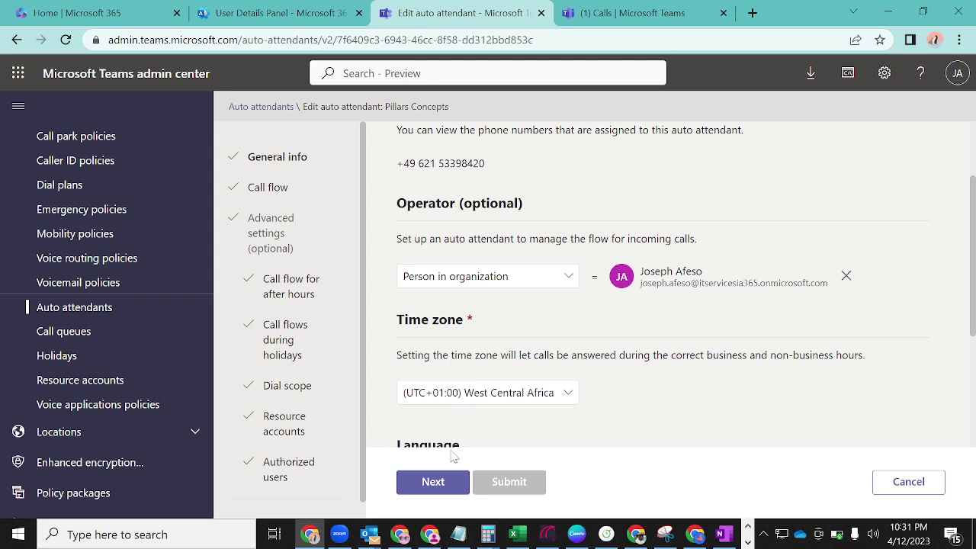
click(444, 484)
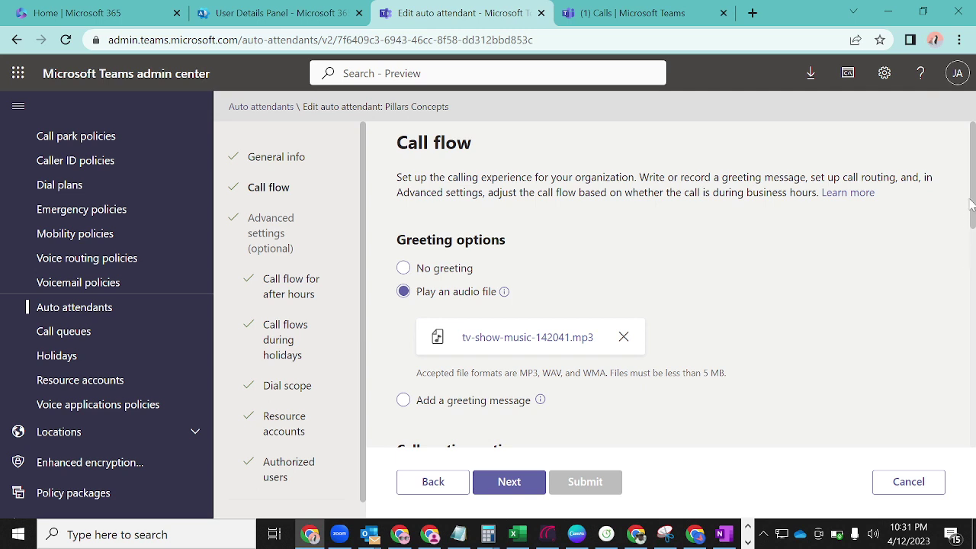
- Make the greeting text end with 'For all other inquiries press 0.'
drag(971, 205, 972, 233)
scroll(972, 234, down, 1)
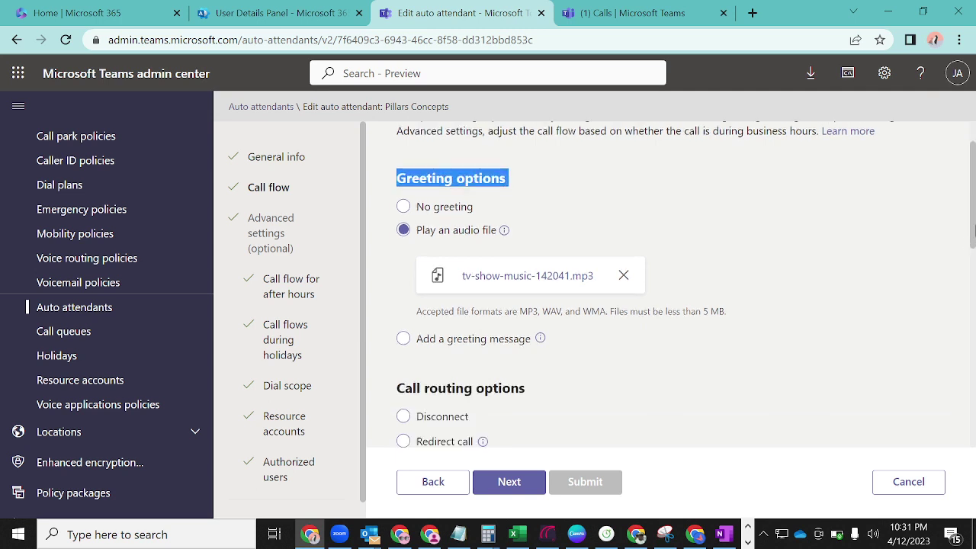
scroll(973, 232, down, 5)
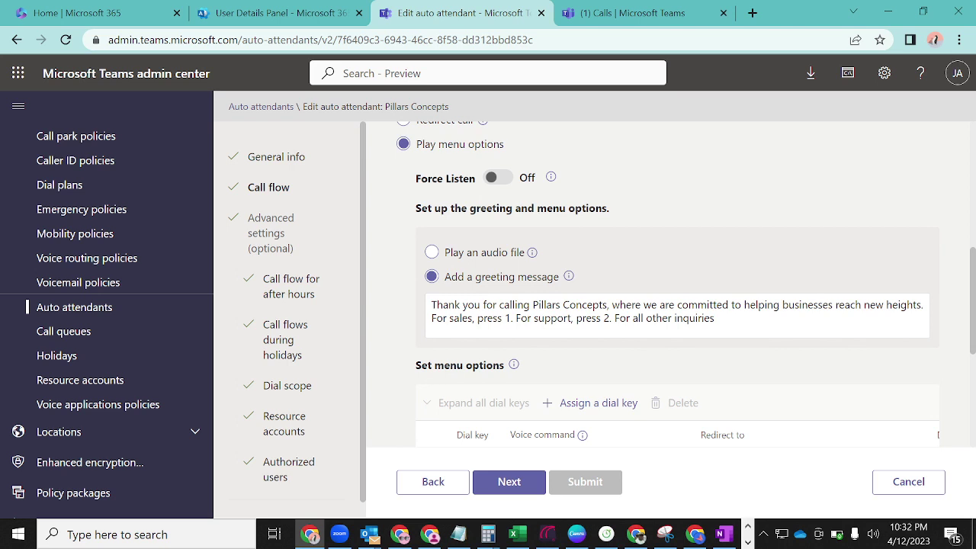
text(press o)
drag(973, 276, 973, 292)
text(0.)
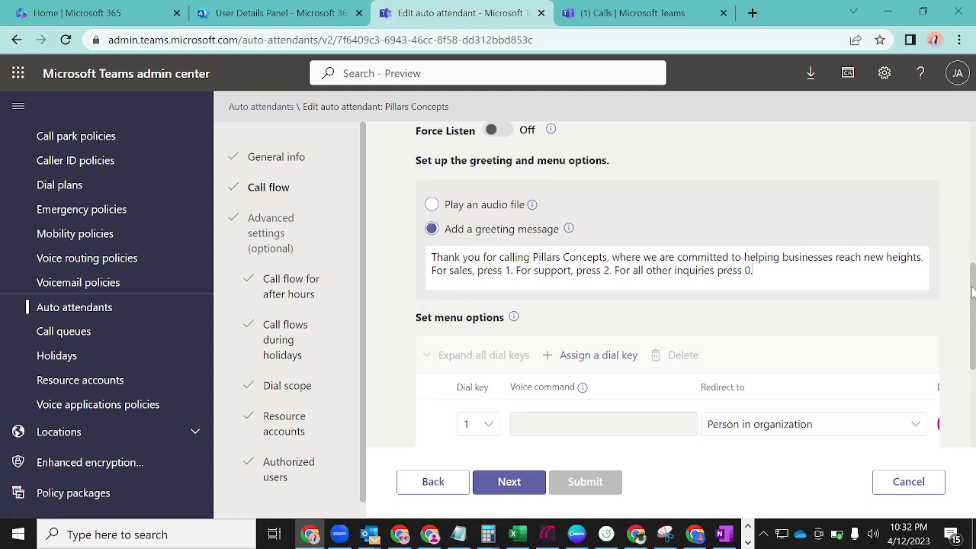
drag(974, 288, 974, 364)
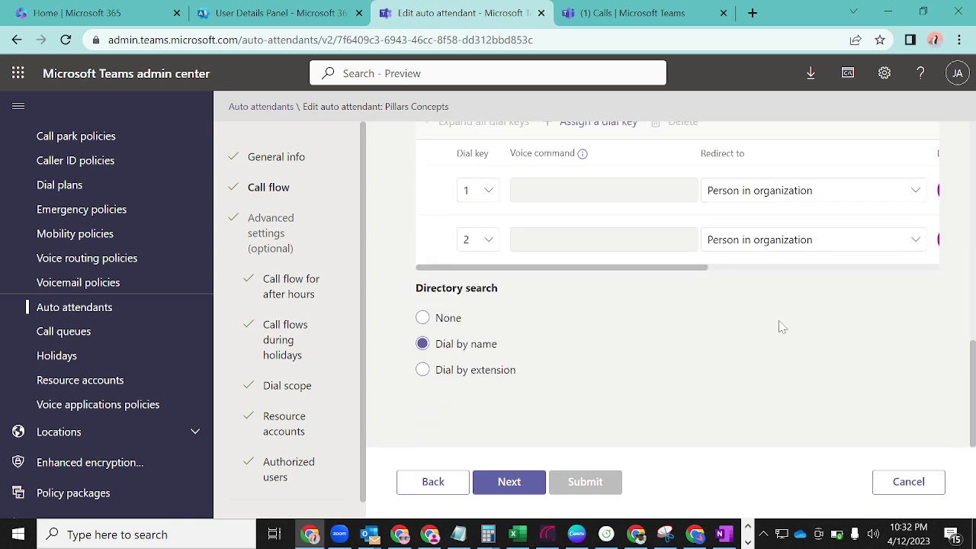
scroll(546, 233, up, 2)
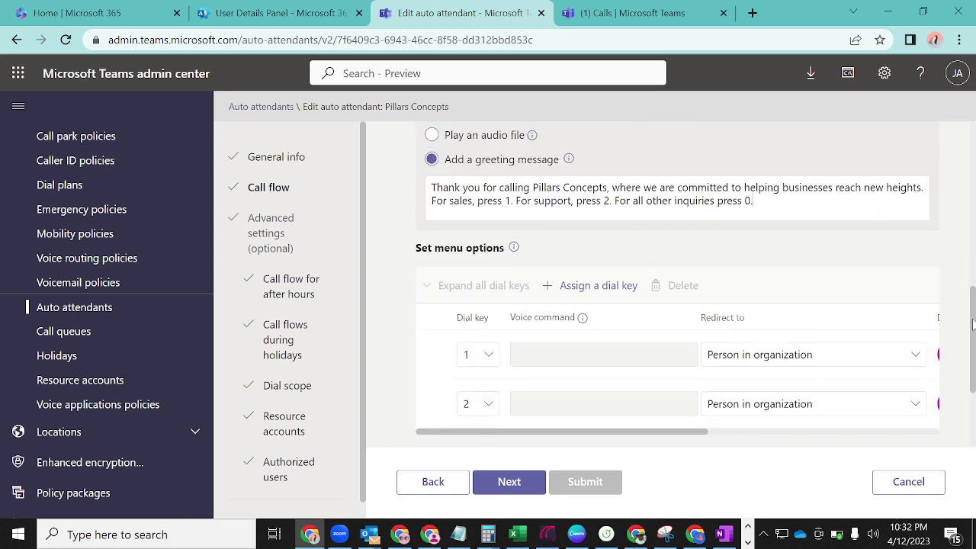
- Add dial key 0, redirecting to the same person in the organization used for keys 1 and 2
click(594, 291)
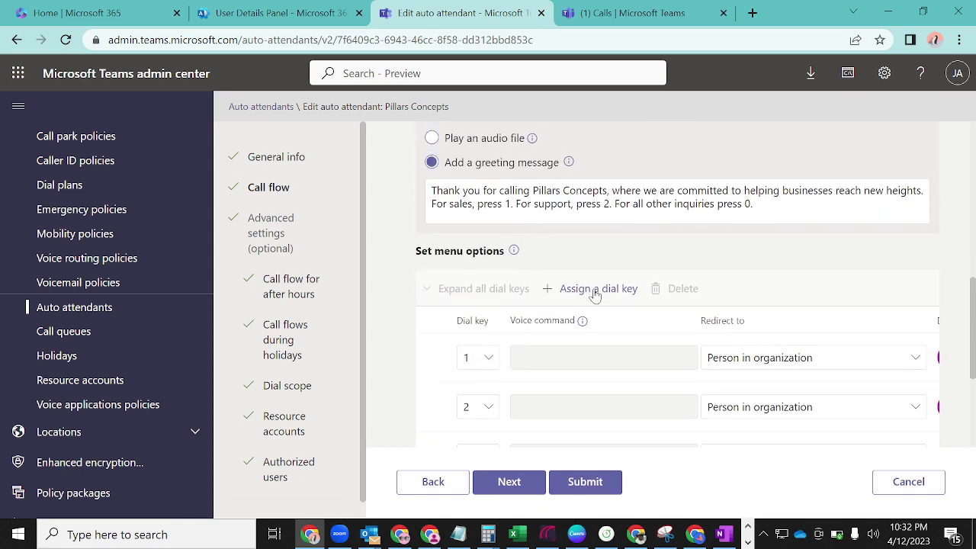
scroll(974, 326, down, 3)
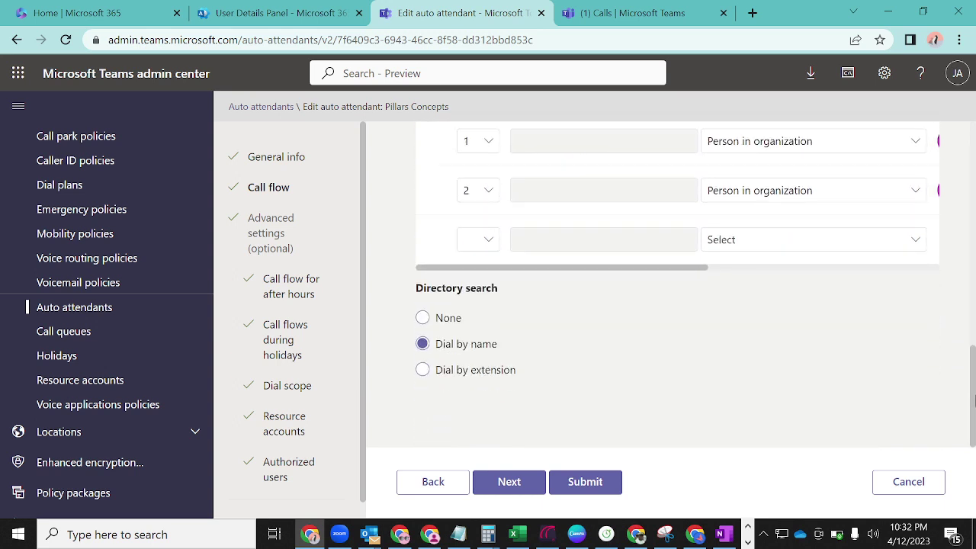
click(488, 245)
click(522, 197)
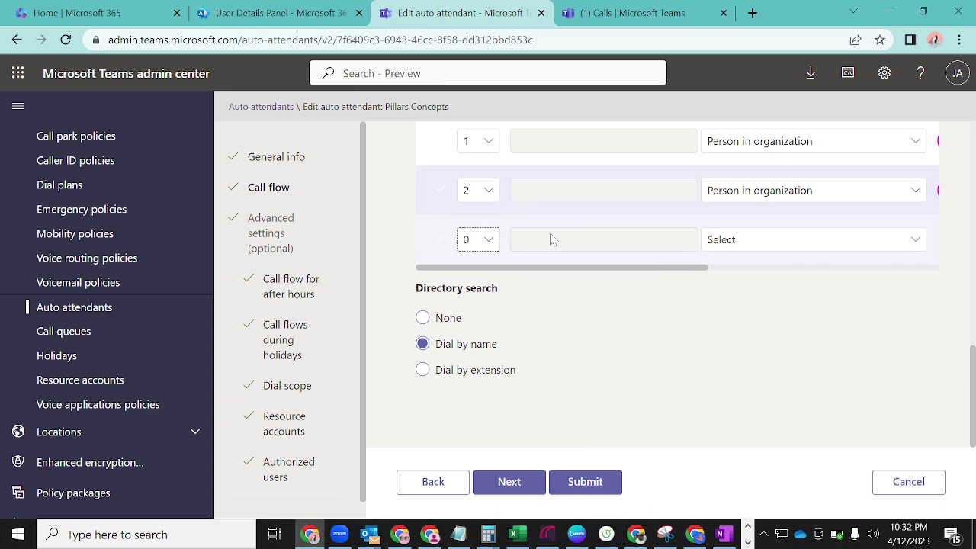
drag(563, 267, 758, 262)
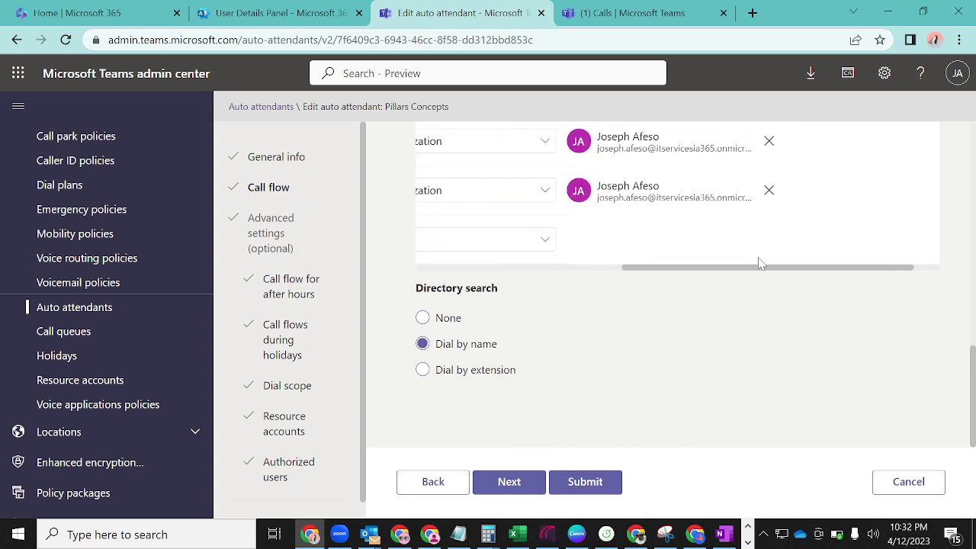
click(539, 241)
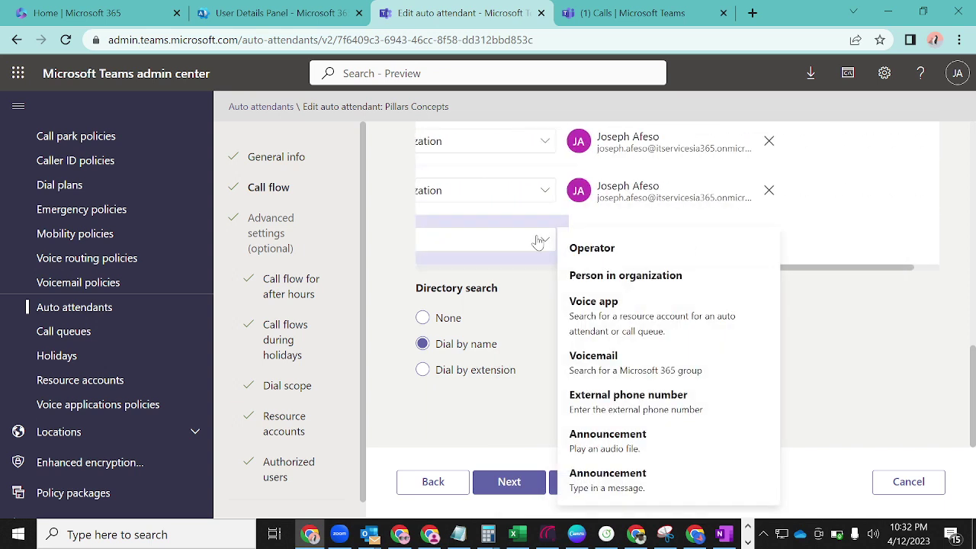
click(612, 280)
click(671, 240)
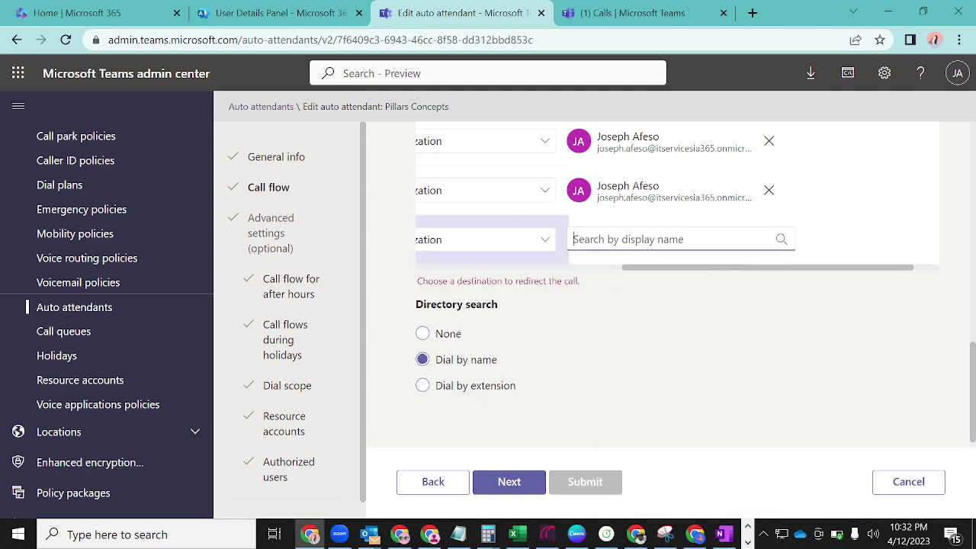
text(jose)
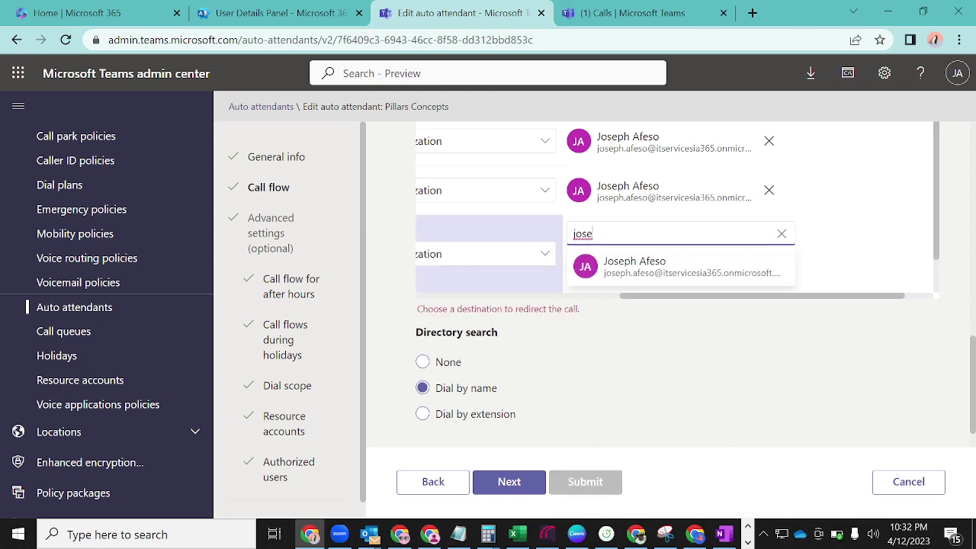
click(661, 266)
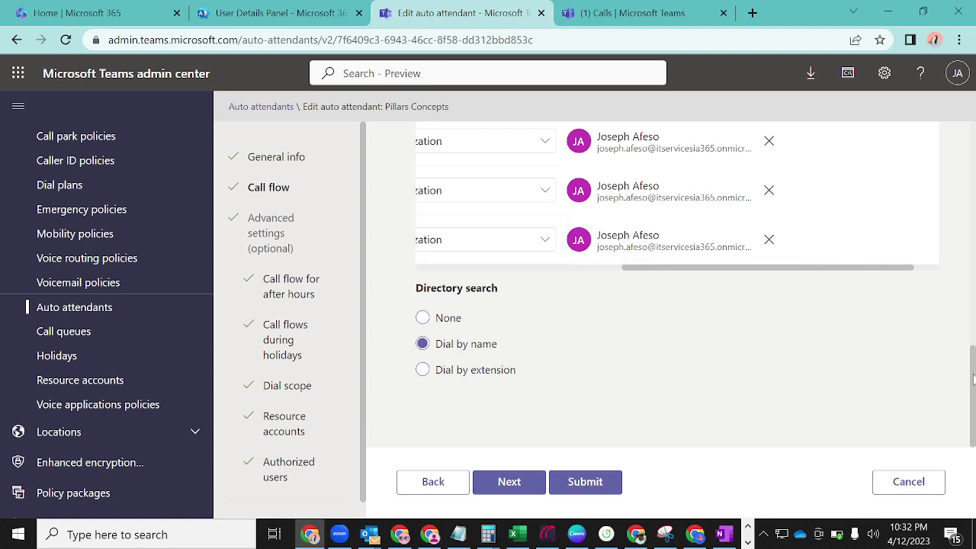
drag(972, 378, 975, 151)
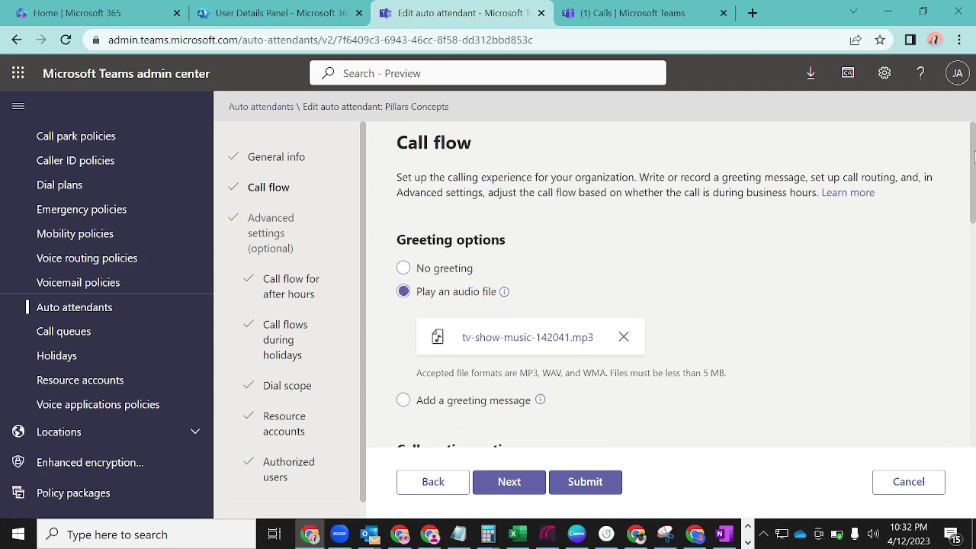
- Remove the uploaded mp3, select No greeting, and submit the Pillars Concepts changes
click(623, 336)
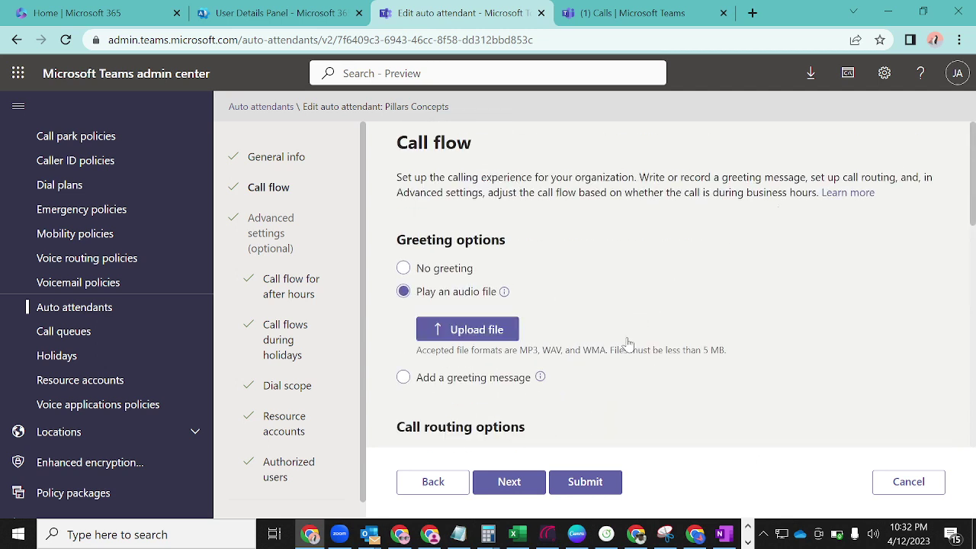
click(403, 268)
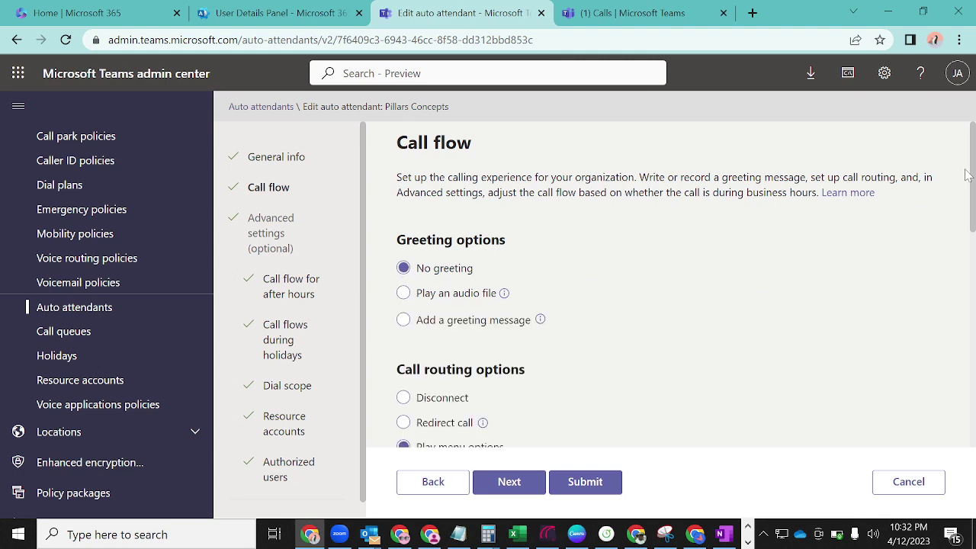
scroll(886, 336, down, 5)
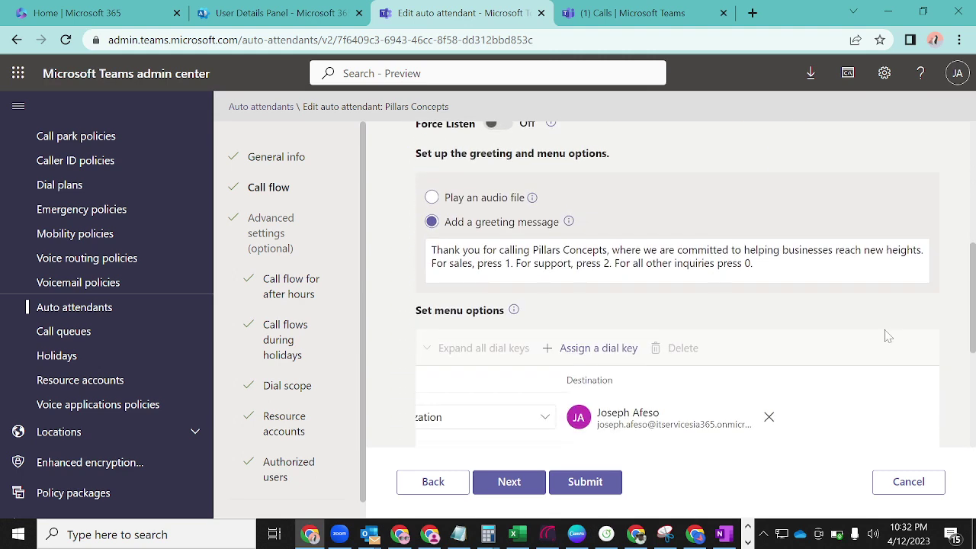
click(588, 485)
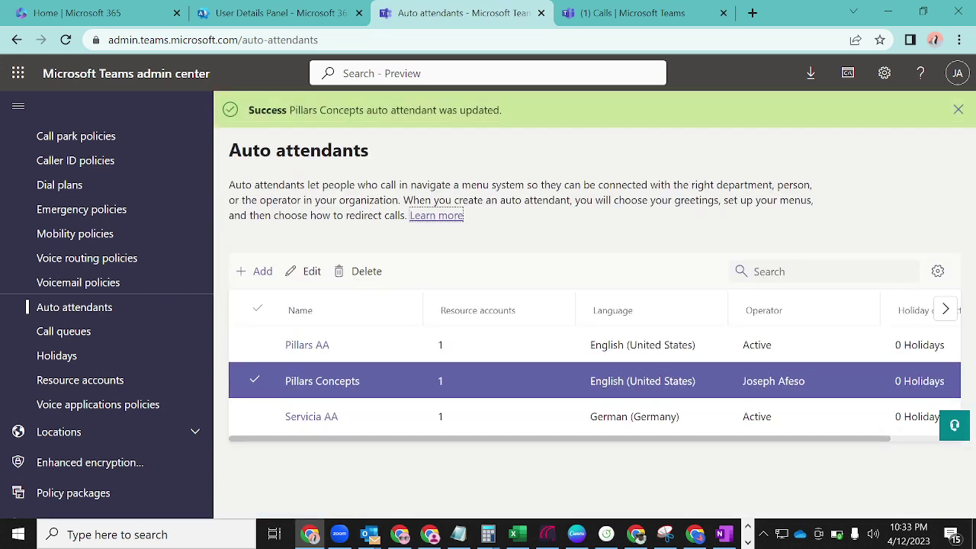
click(610, 14)
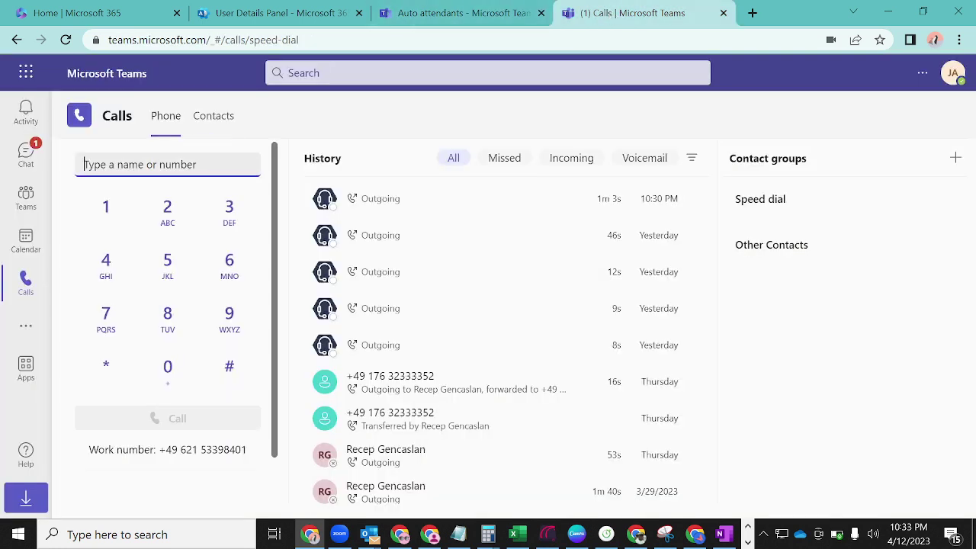
- Call the auto attendant's number from Teams Calls and dismiss the Excel popup
key(ctrl+v)
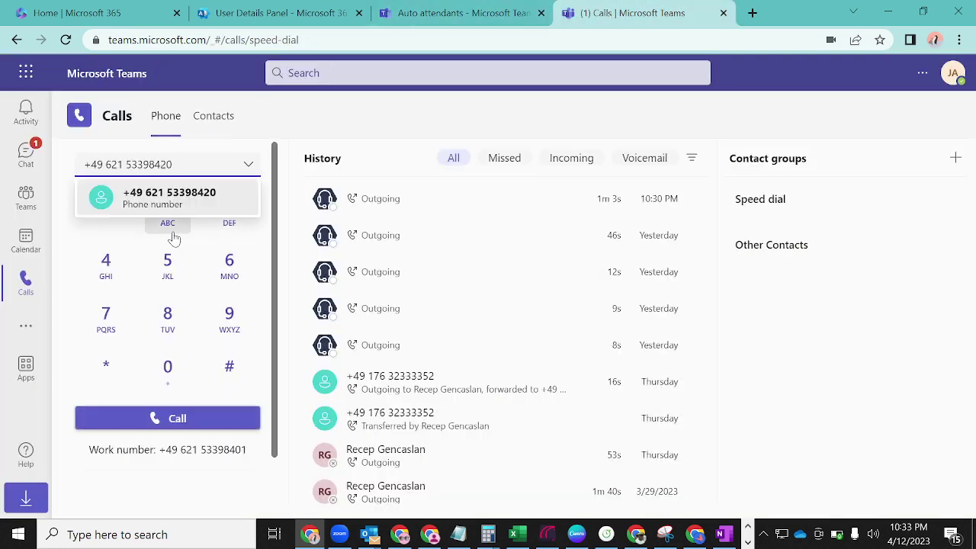
click(185, 419)
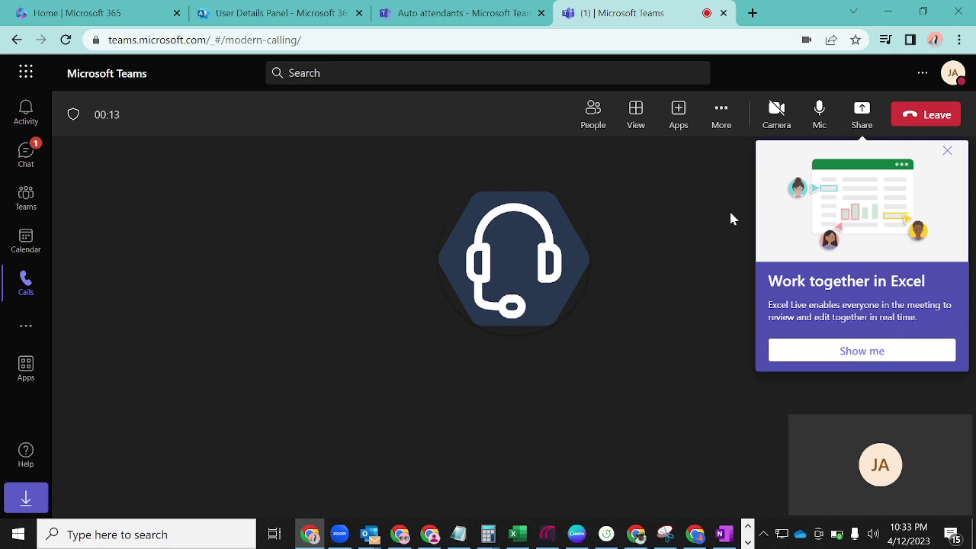
click(949, 152)
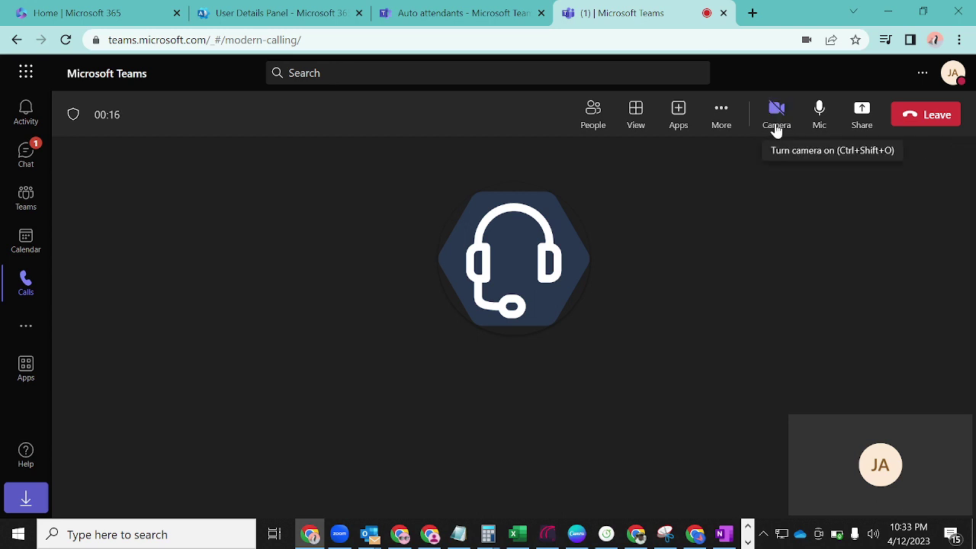
- Send digit 1 from the in-call dial pad, then end the call
click(727, 115)
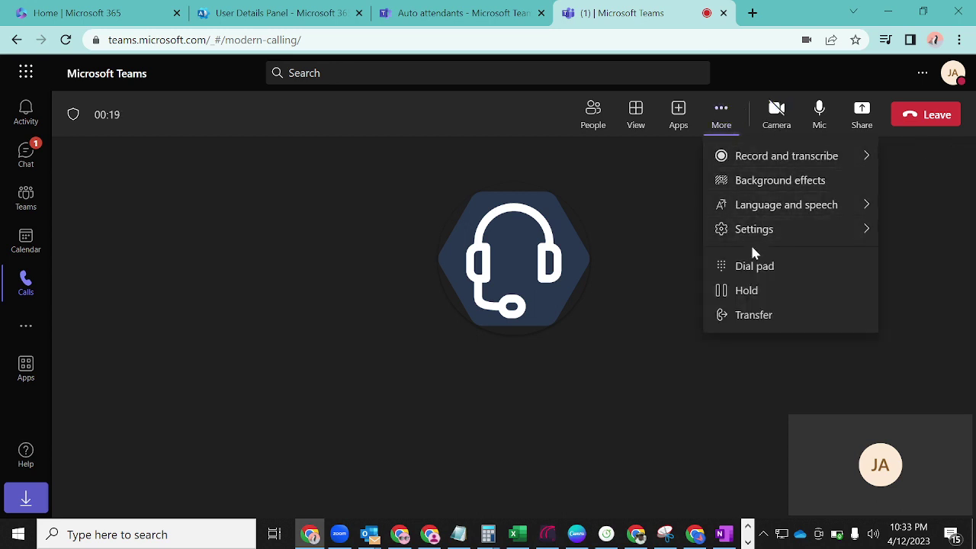
click(747, 270)
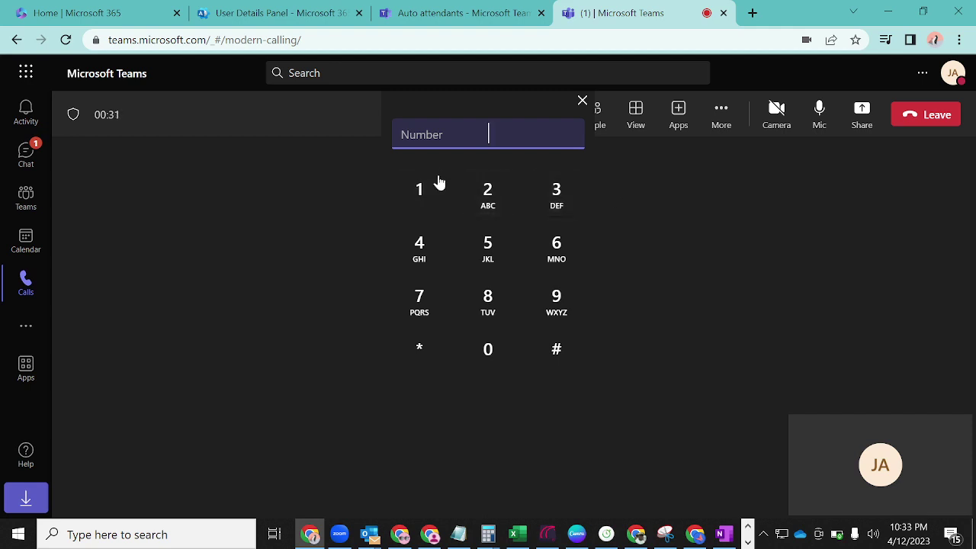
click(421, 190)
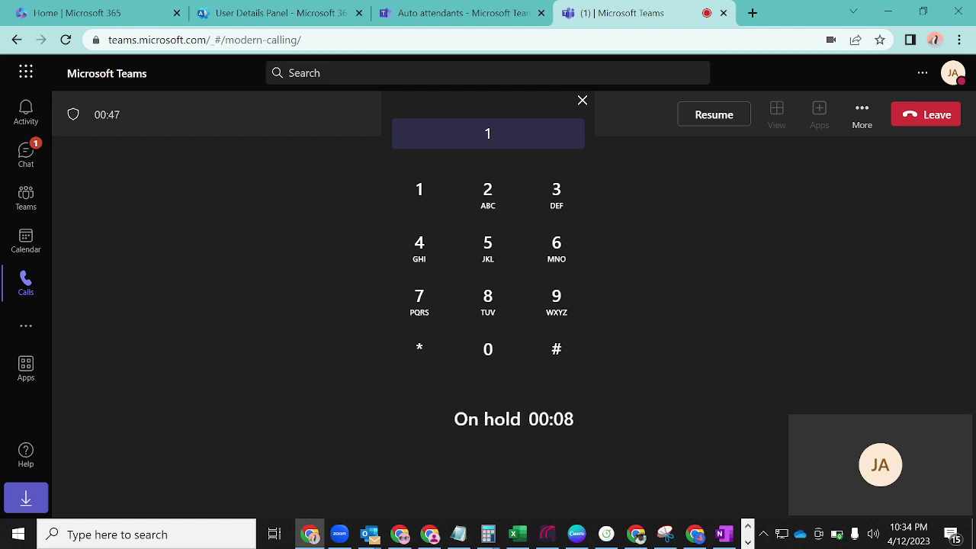
click(924, 114)
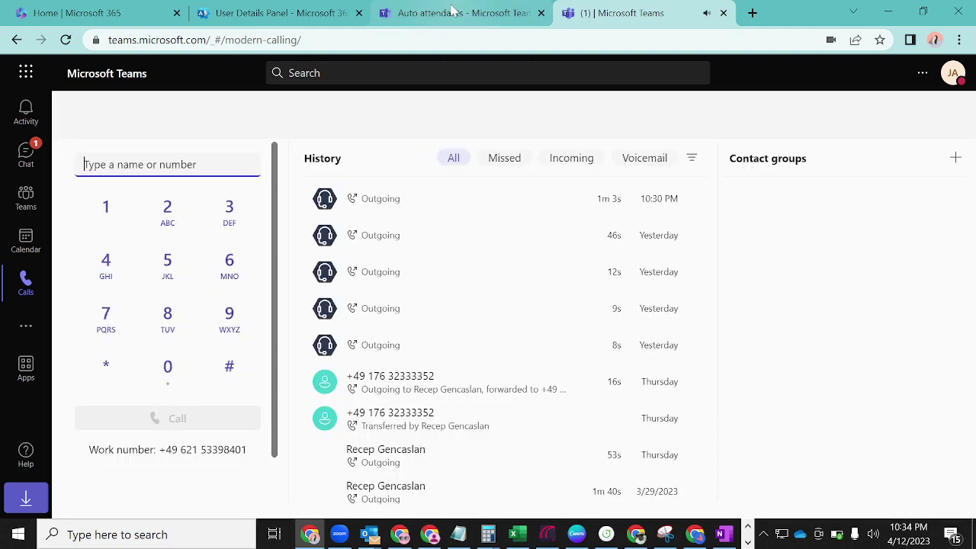
- Return to the Auto attendants tab, then open a new Edge window from the taskbar
click(453, 11)
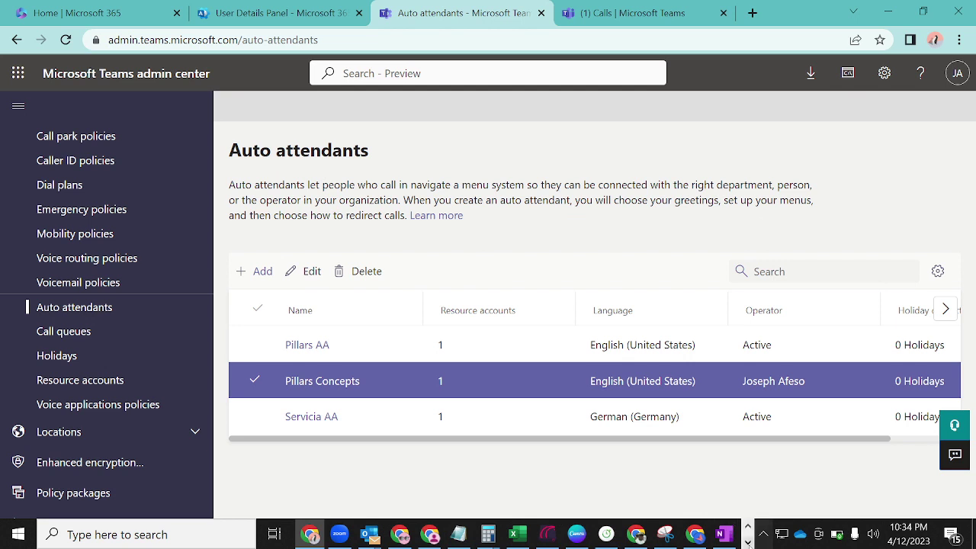
click(747, 526)
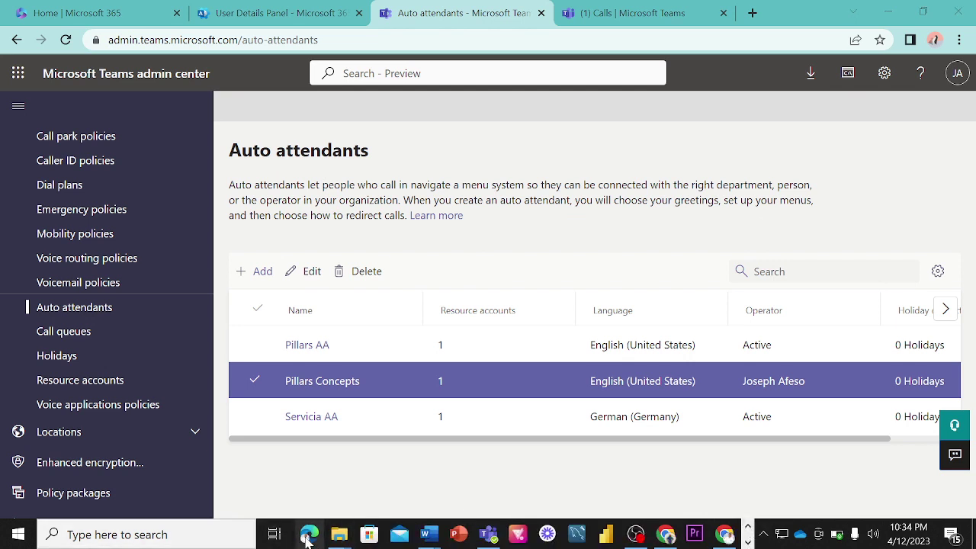
click(308, 536)
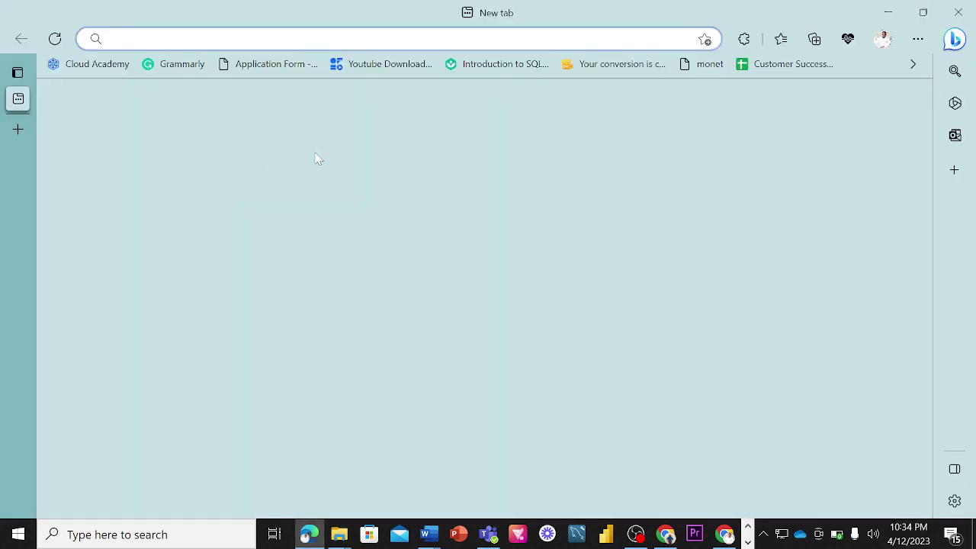